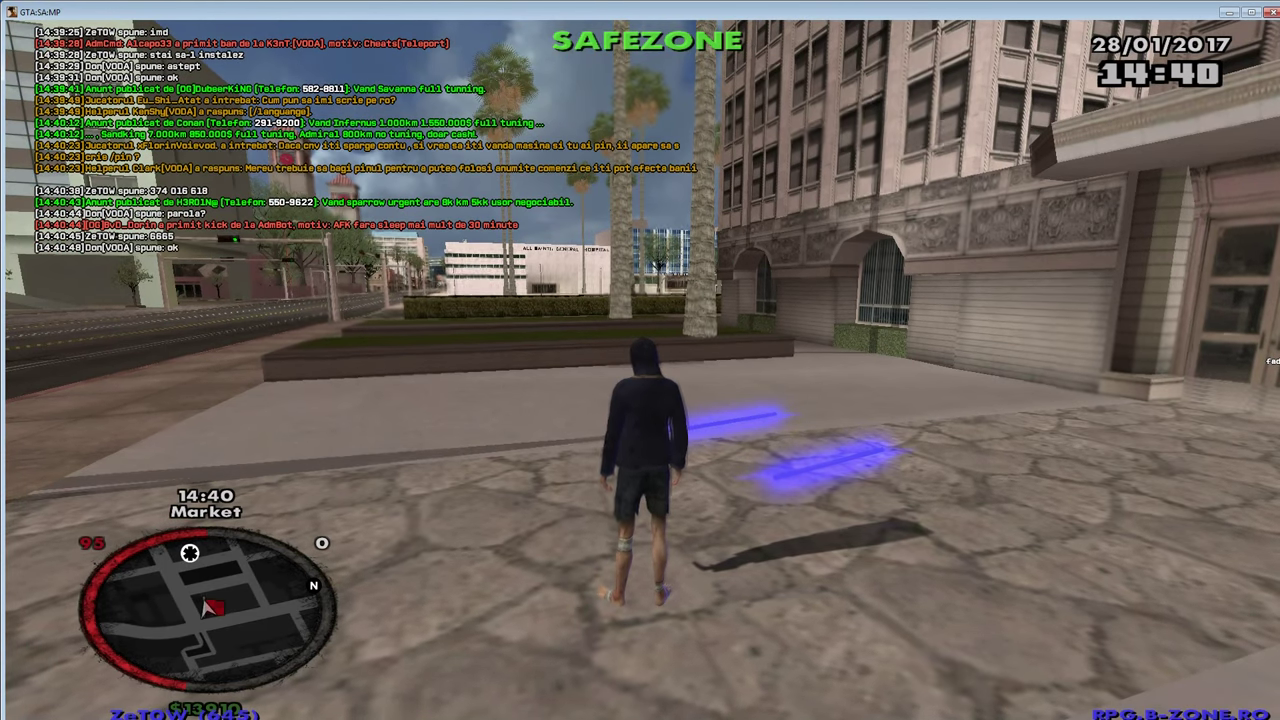
key("t")
left_click(1230, 13)
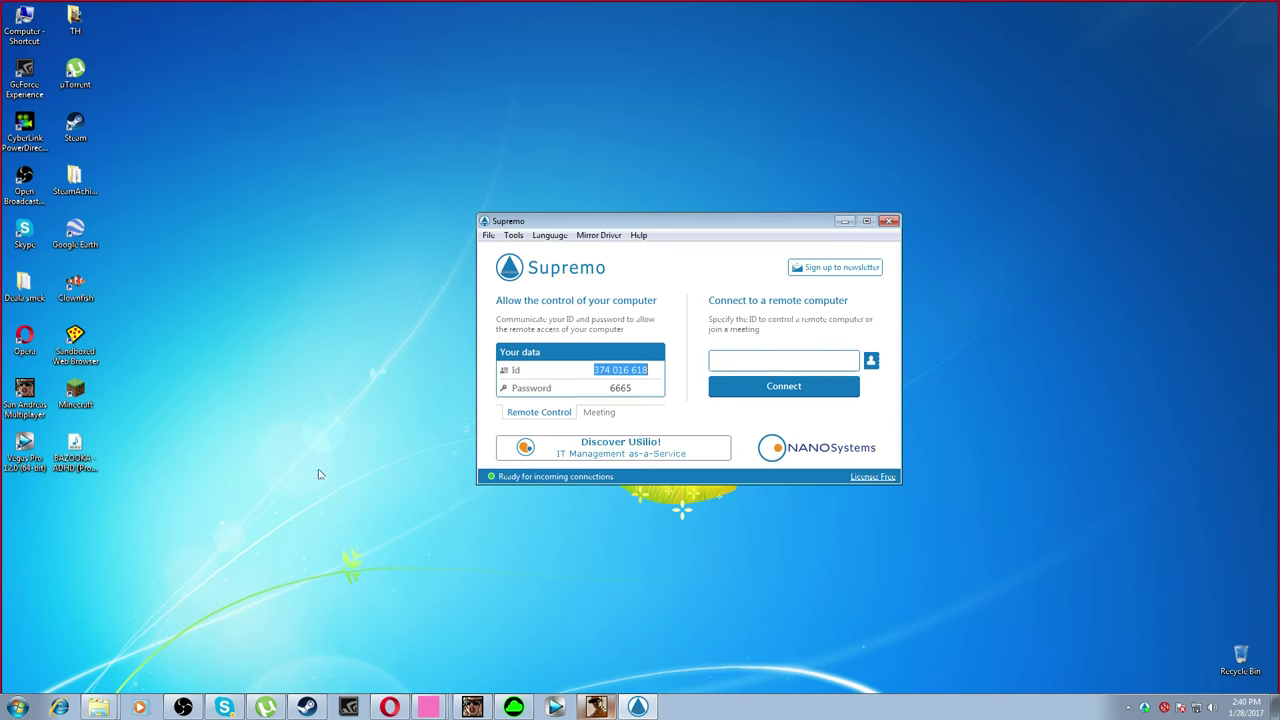
left_click(192, 709)
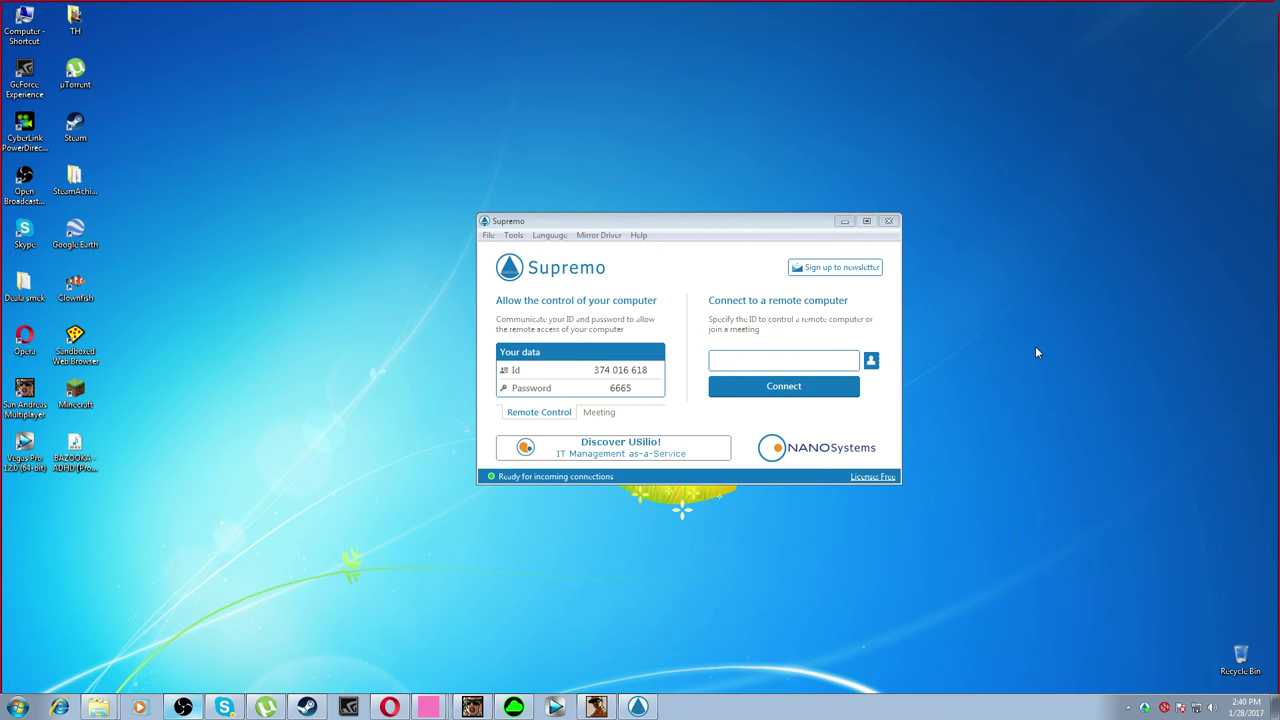
left_click(600, 707)
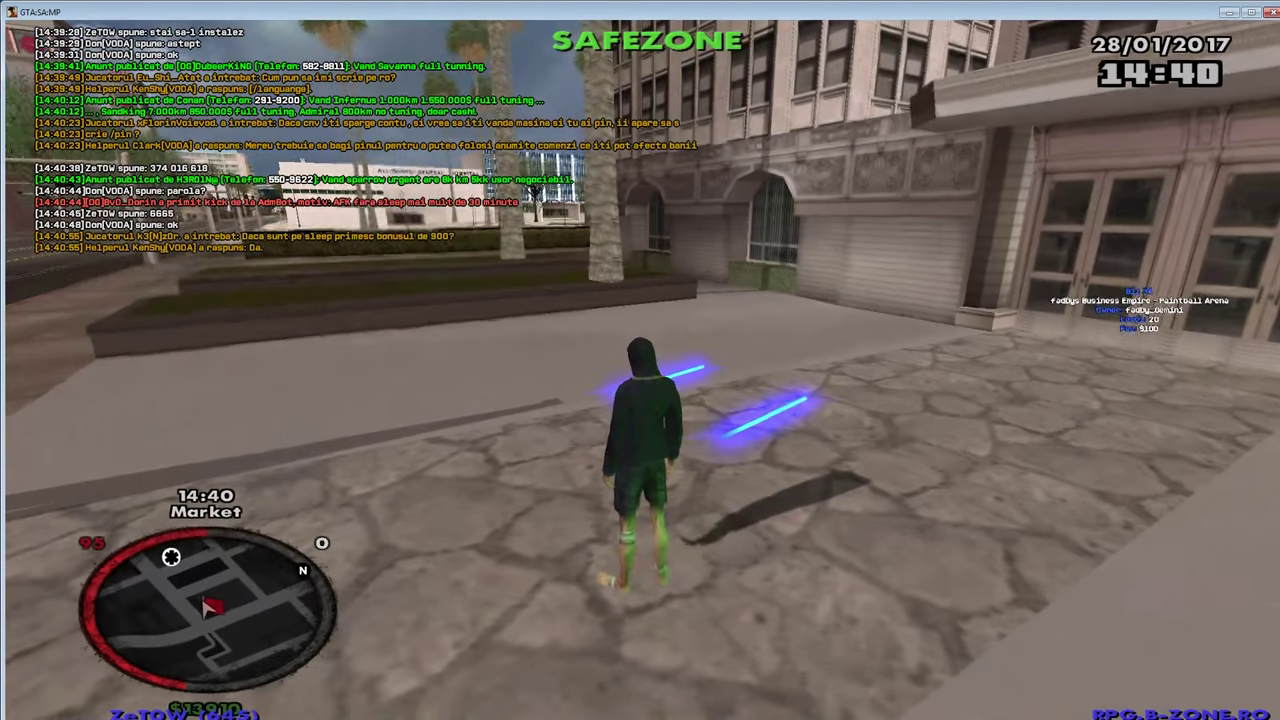
key("alt+Tab")
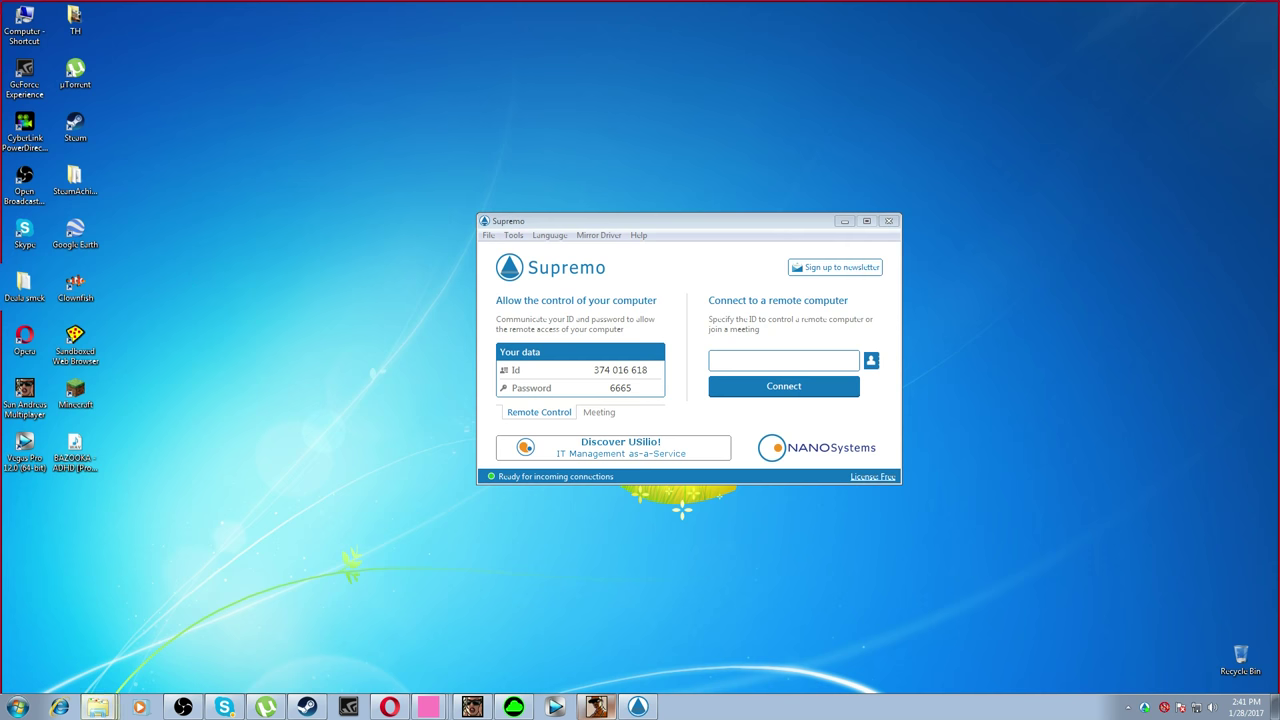
left_click(620, 370)
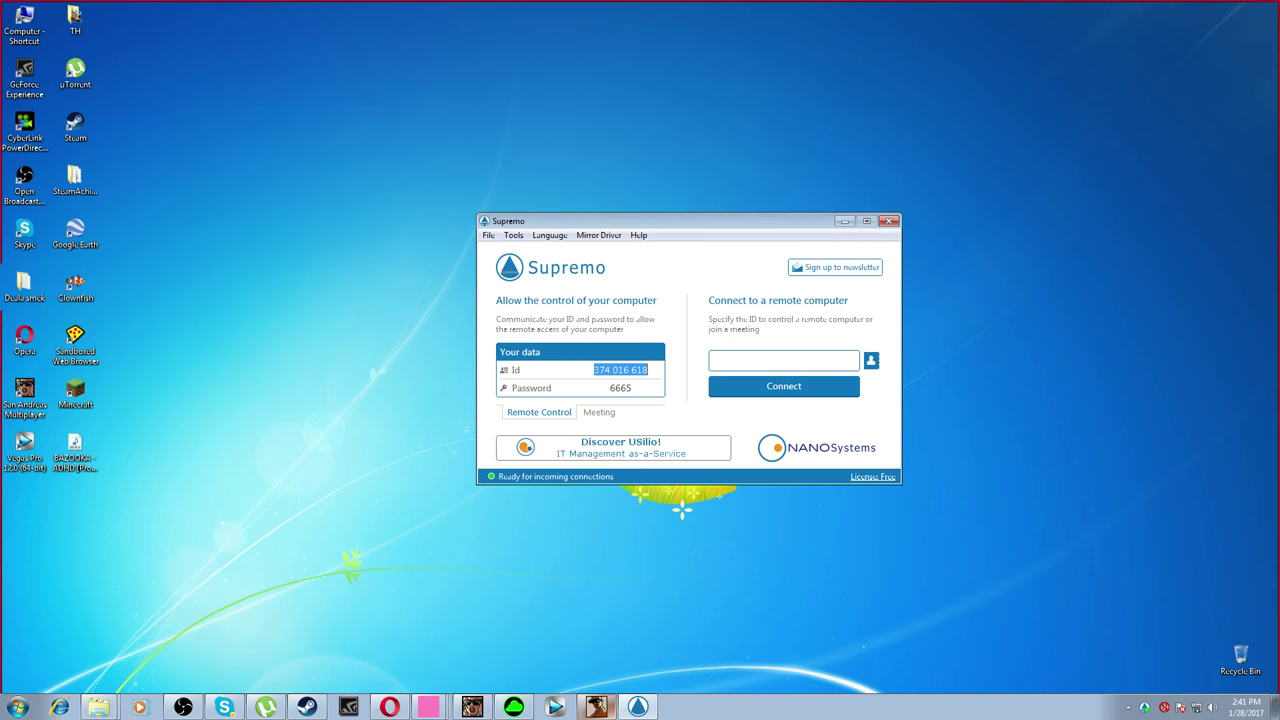
right_click(390, 275)
left_click(428, 323)
left_click_drag(416, 178, 979, 519)
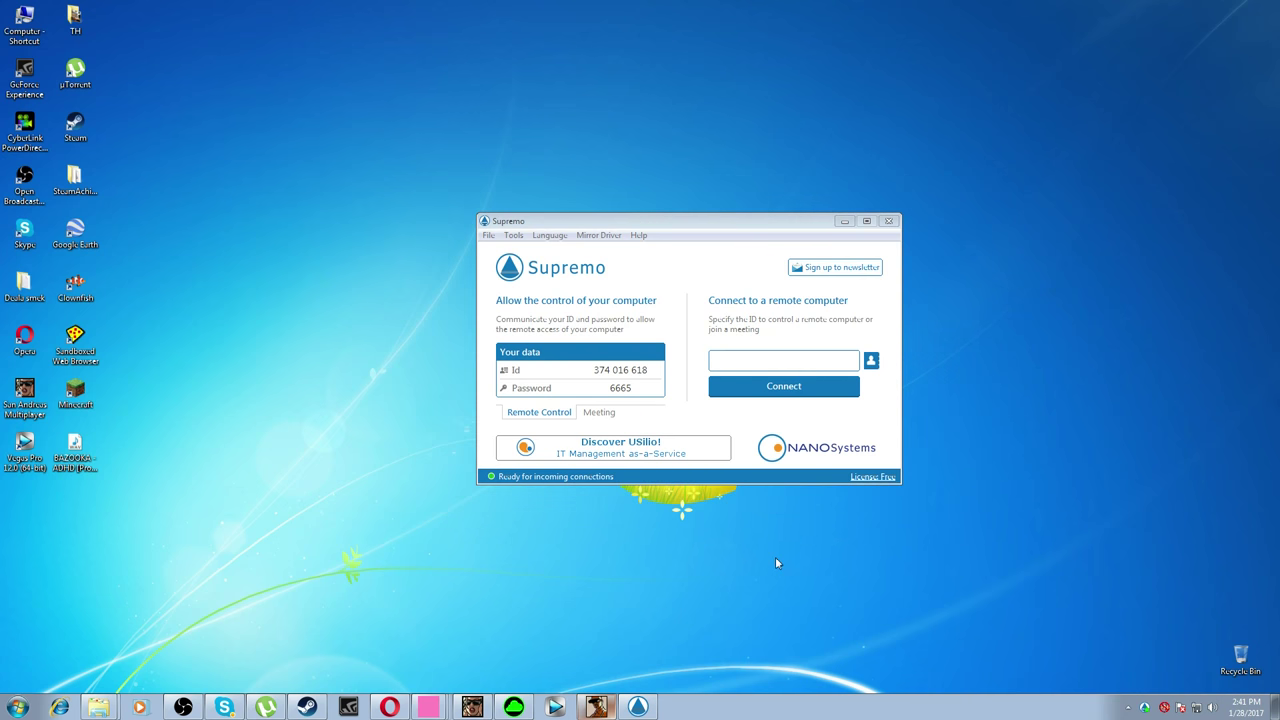
left_click(614, 706)
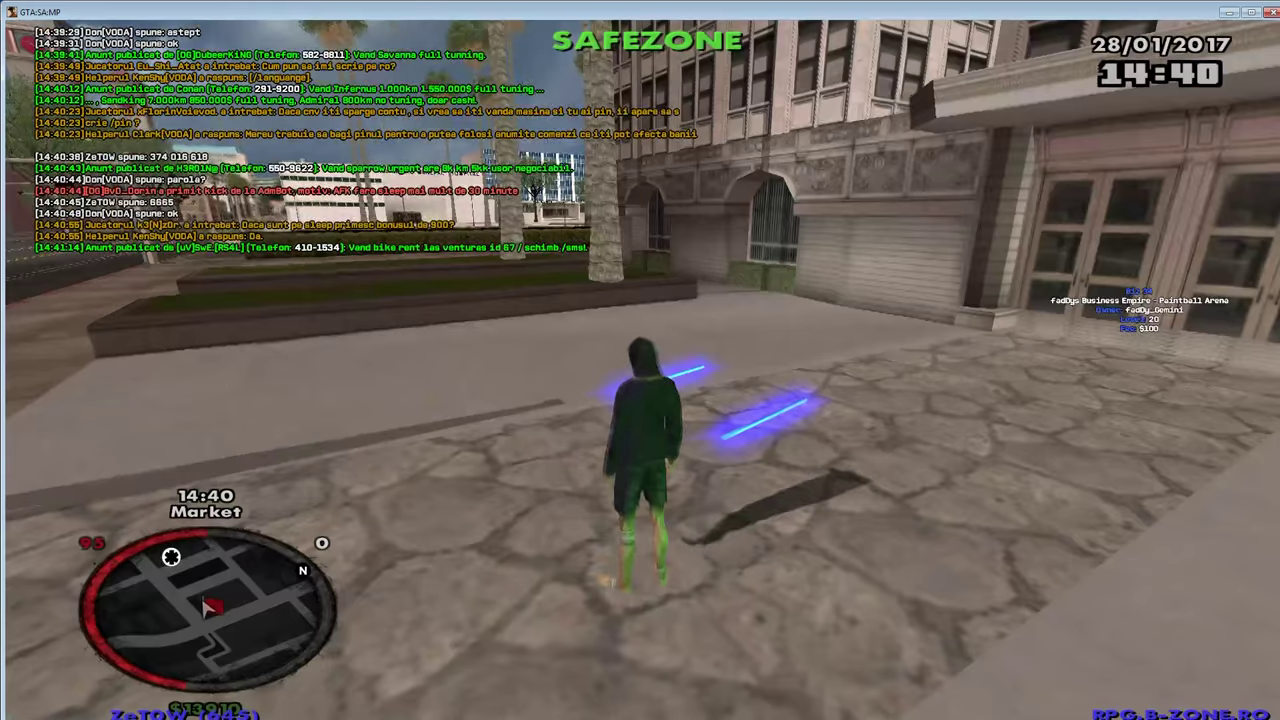
key("w")
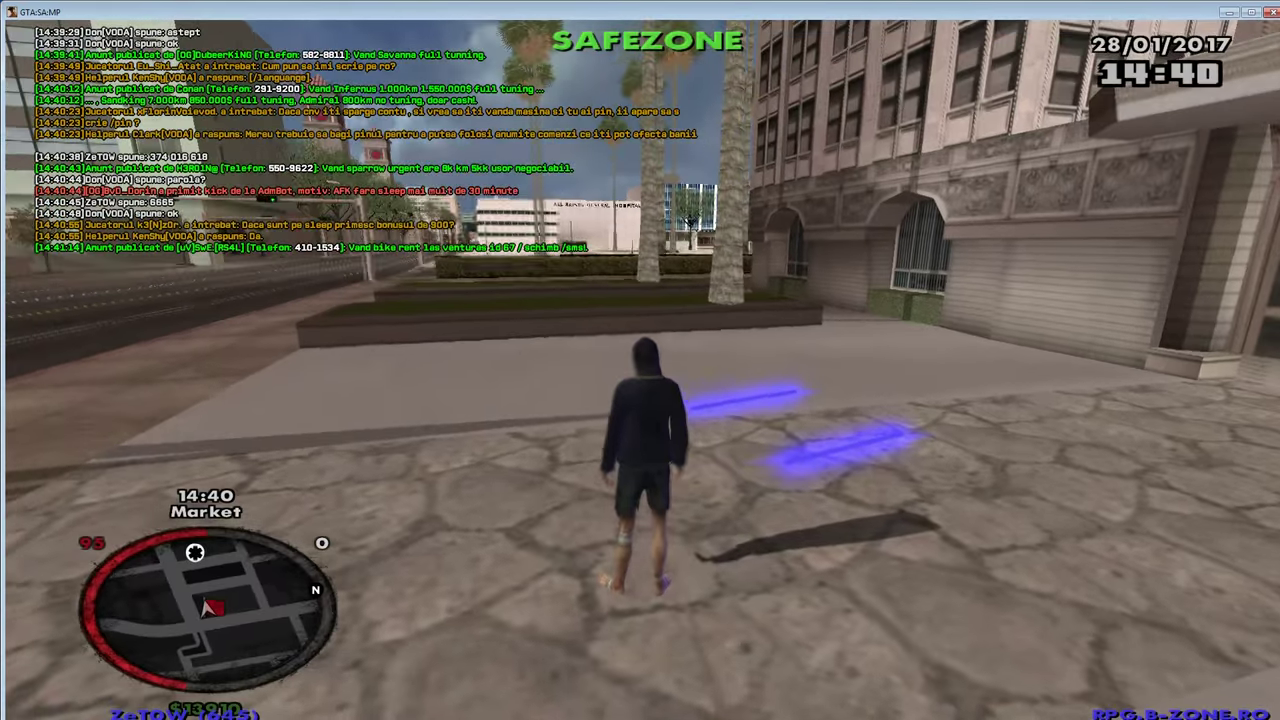
key("t")
Switch to the desktop and postpone the Windows Update restart reminder by 4 hours
key("alt+Tab")
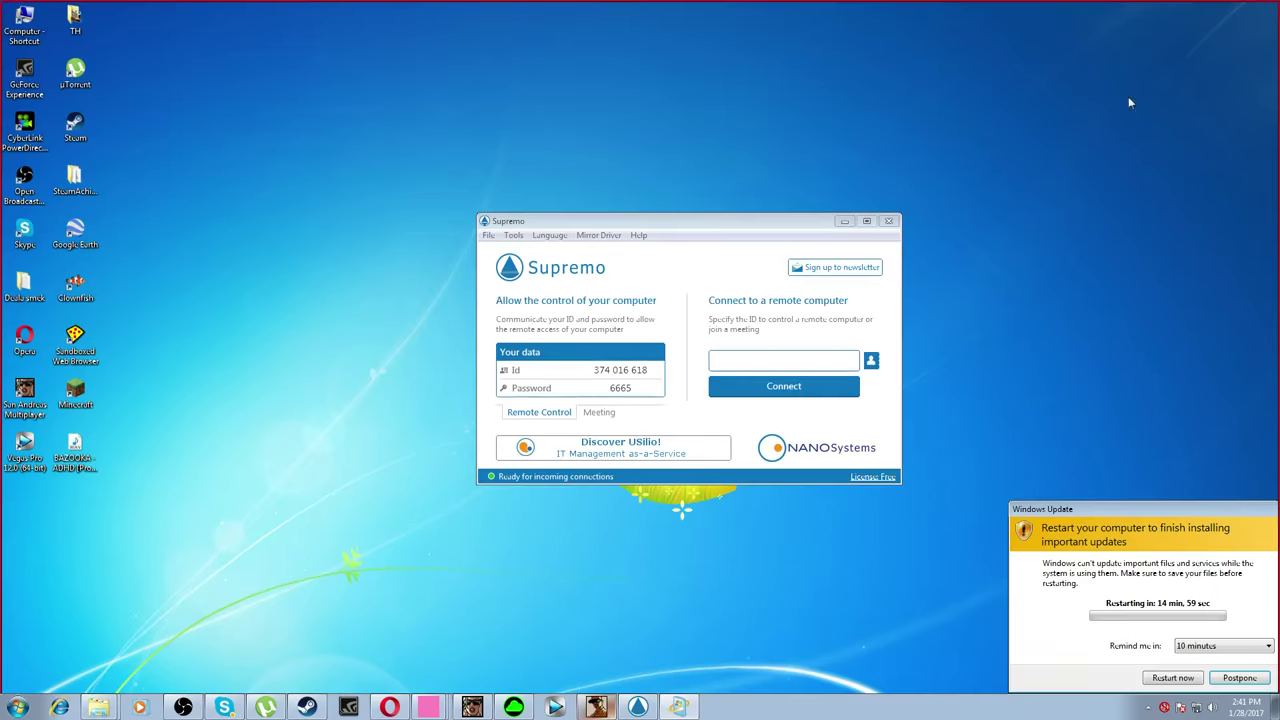
left_click(1222, 646)
left_click(1220, 662)
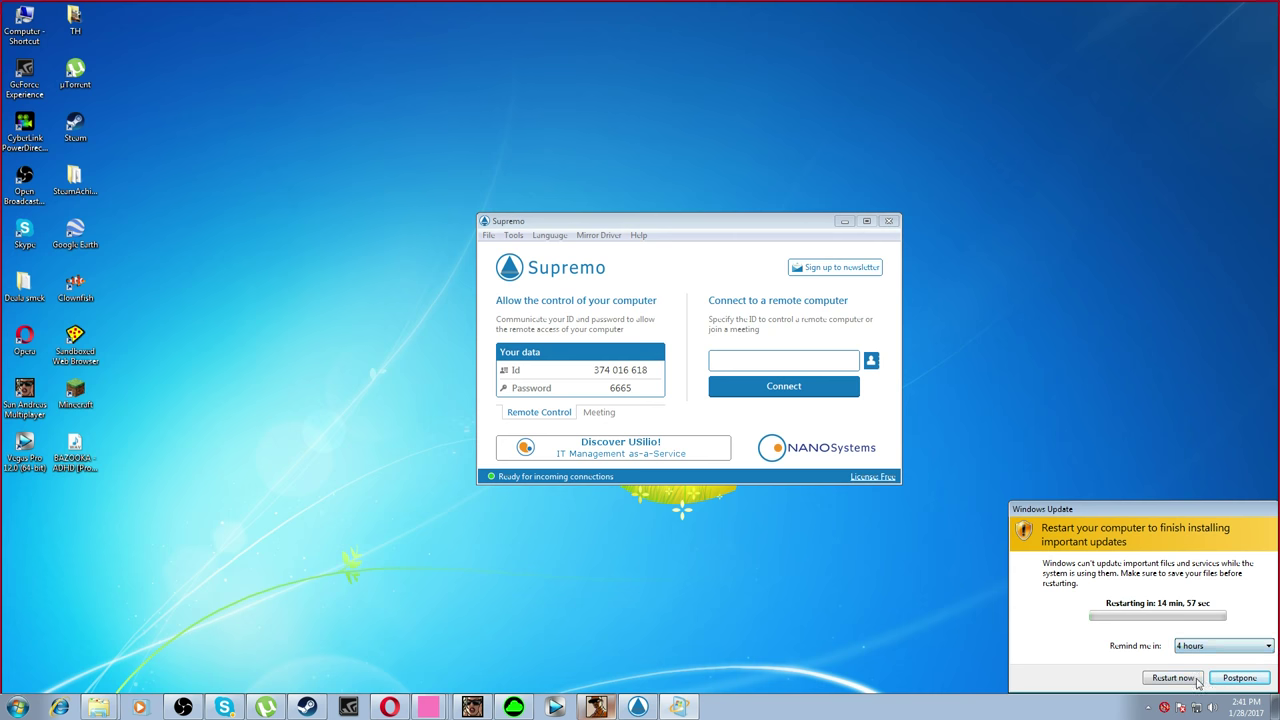
left_click(1239, 677)
left_click(592, 547)
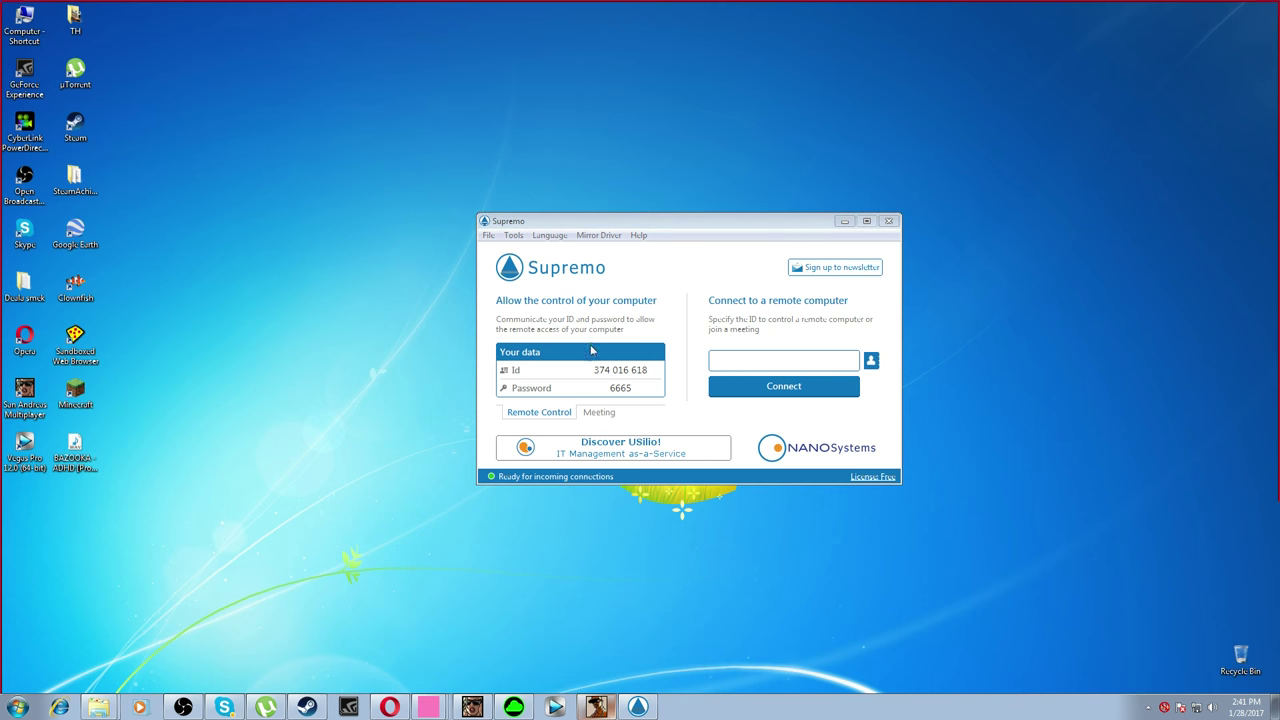
Switch to GTA:SA:MP and send the chat messages "intrii" and "ca n-am chef sa stau atat"
left_click(597, 707)
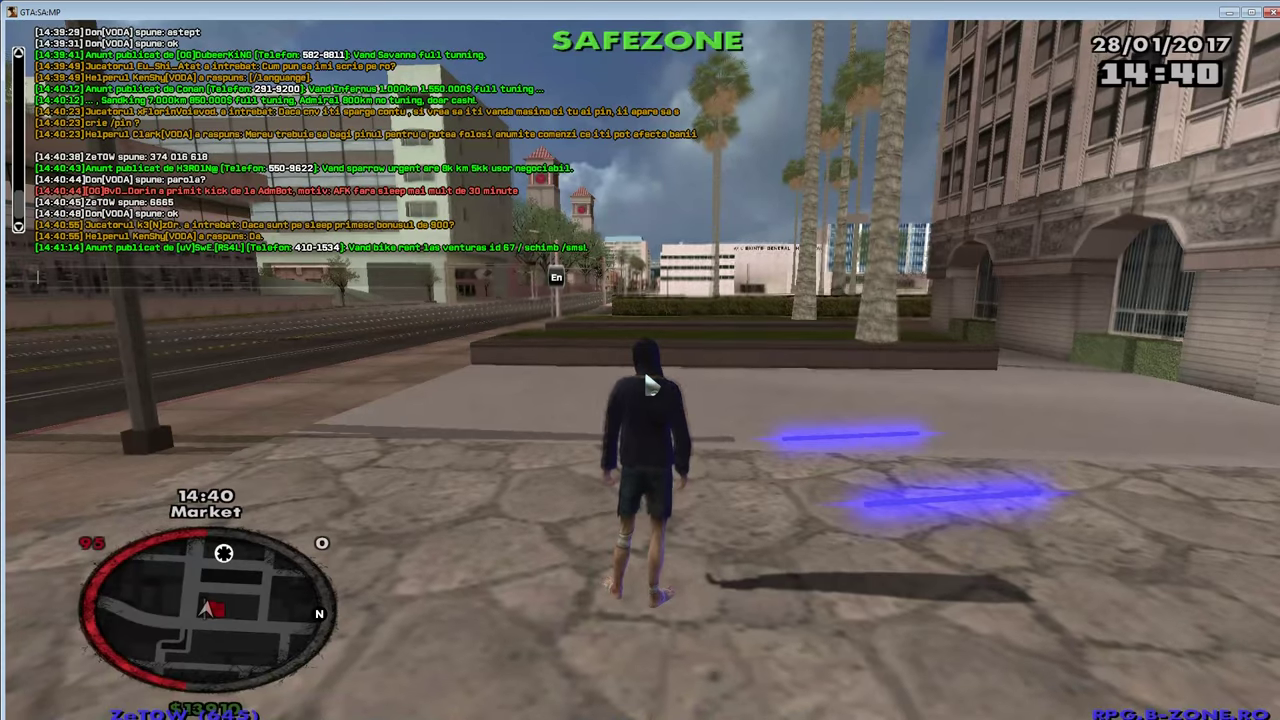
type("intri")
key("Return")
type("ca")
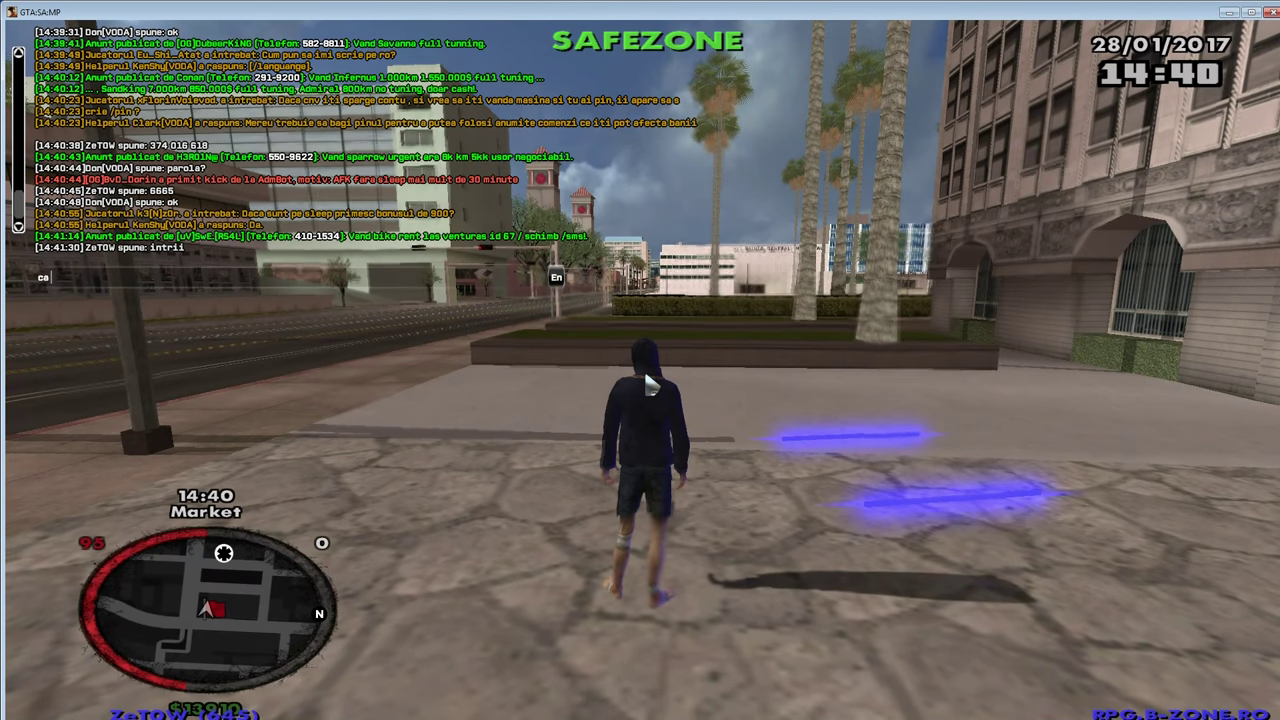
type(" n-am chef sa stau")
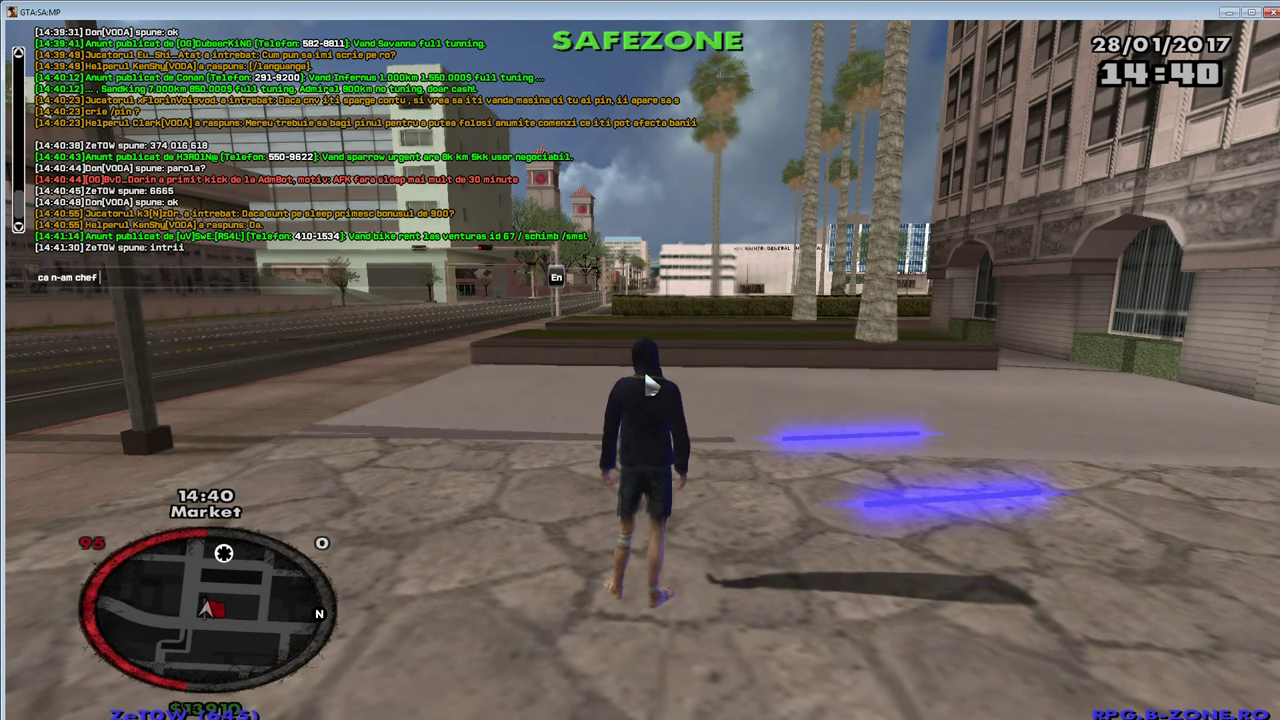
type(" atat")
key("Return")
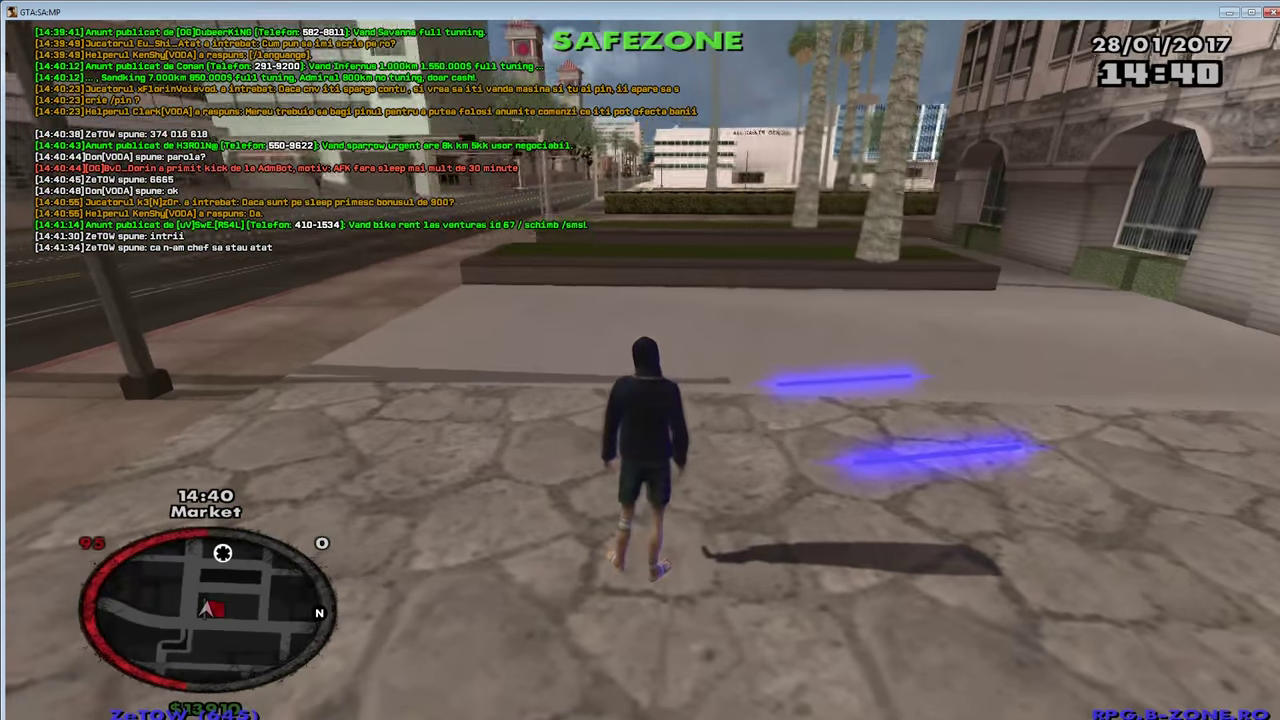
key("t")
key("alt+Tab")
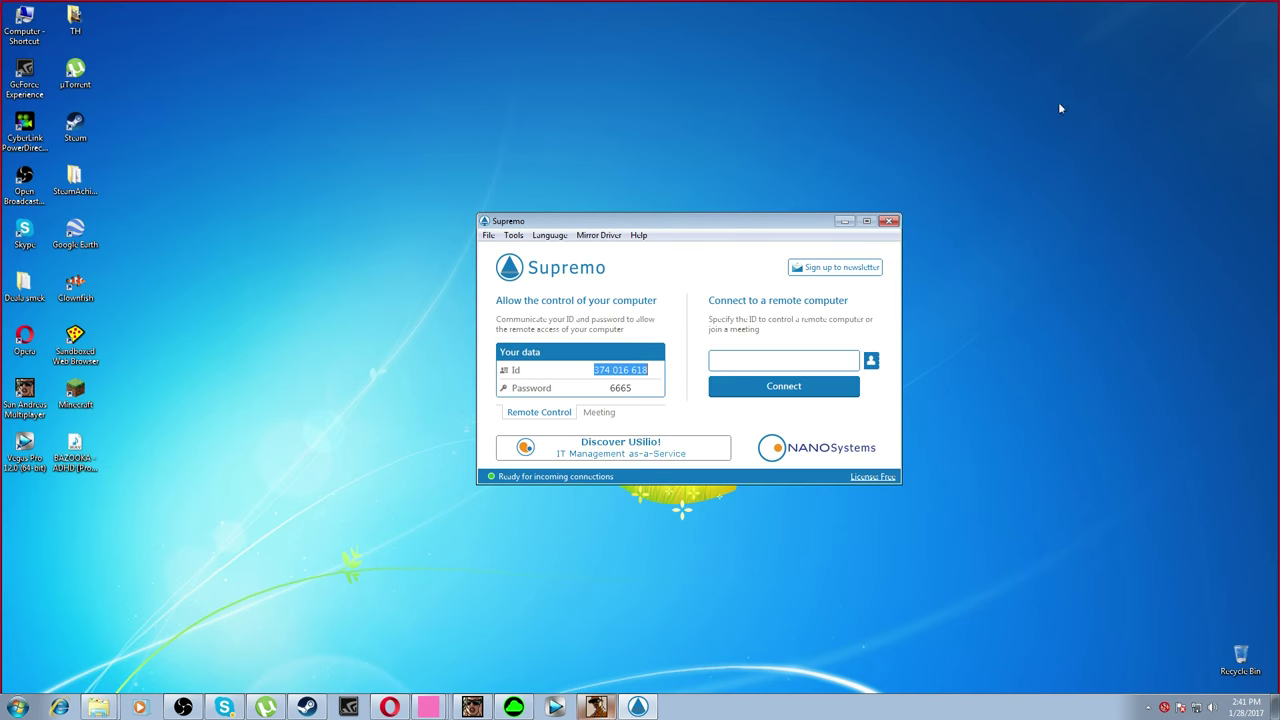
left_click(184, 707)
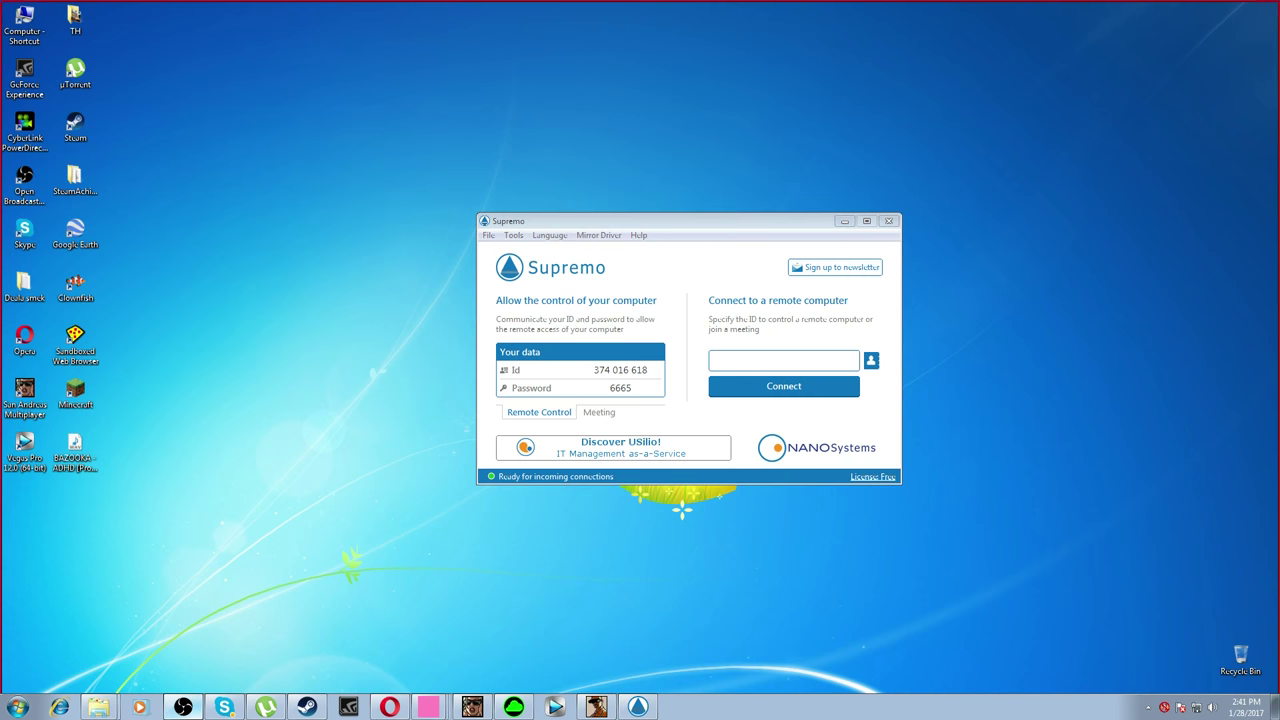
key("alt+Tab")
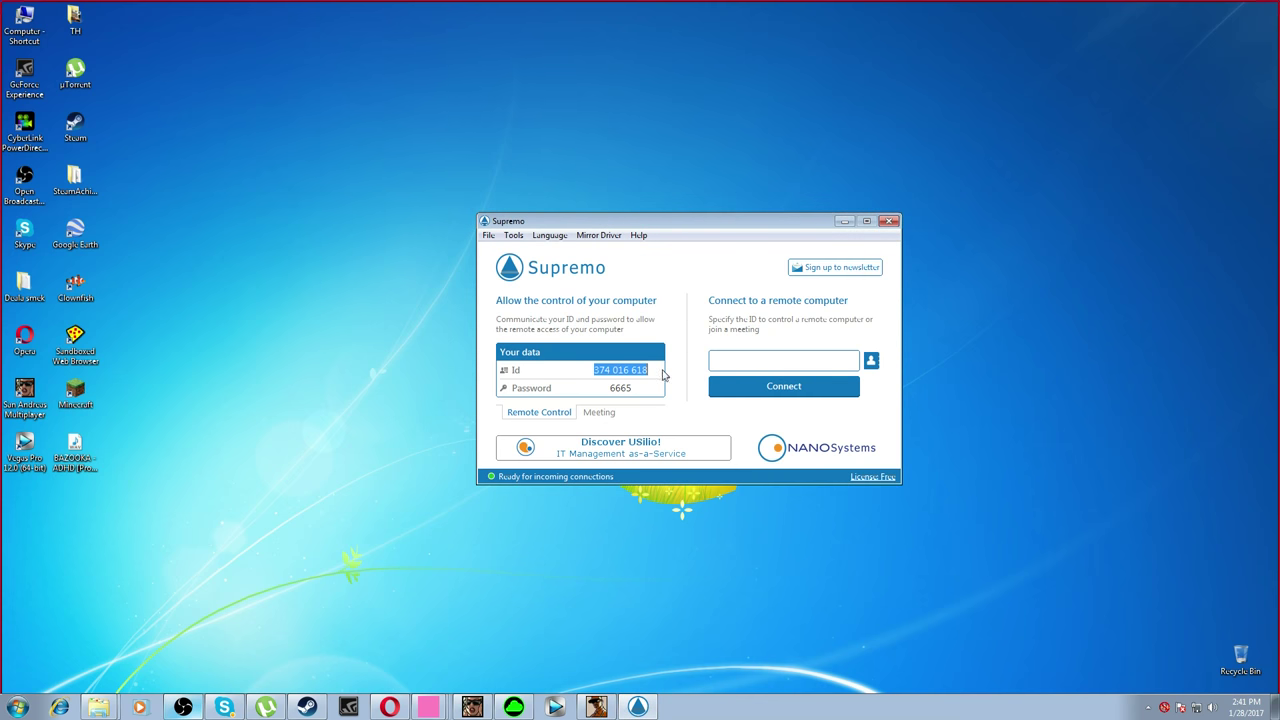
Switch back to GTA:SA:MP and send the chat message "hai frt"
left_click(596, 707)
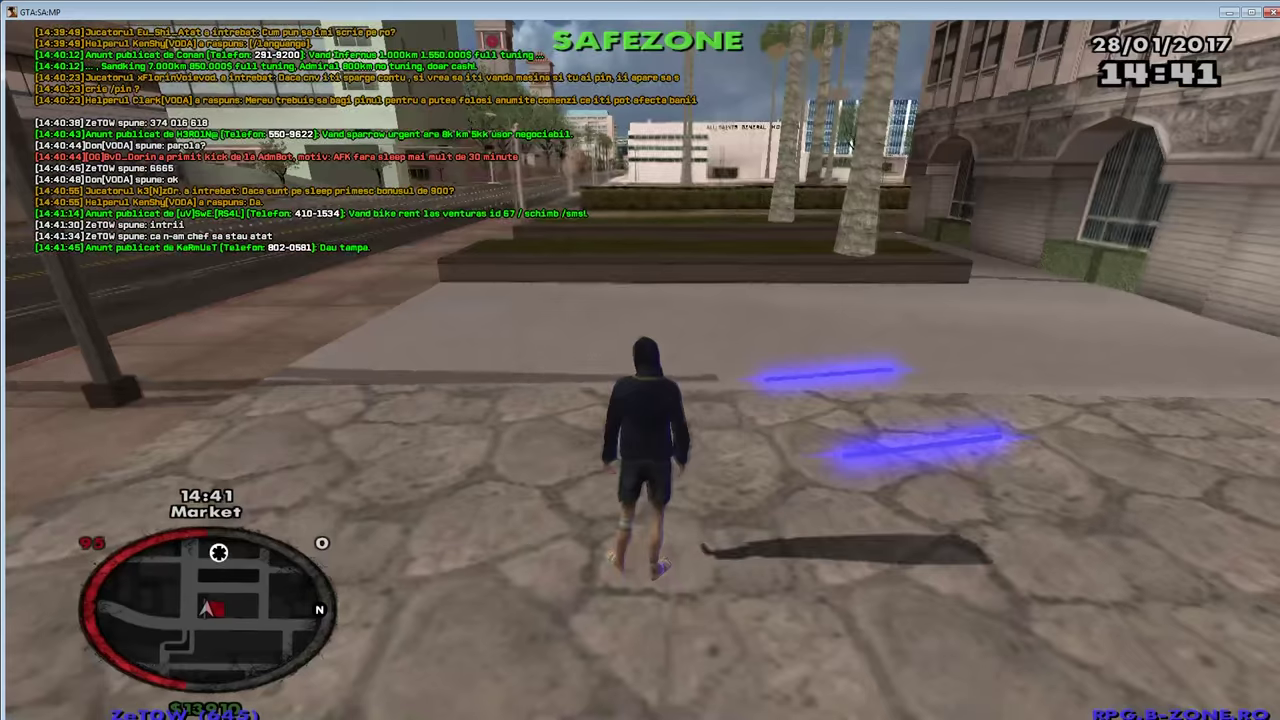
type("thai frt")
key("Return")
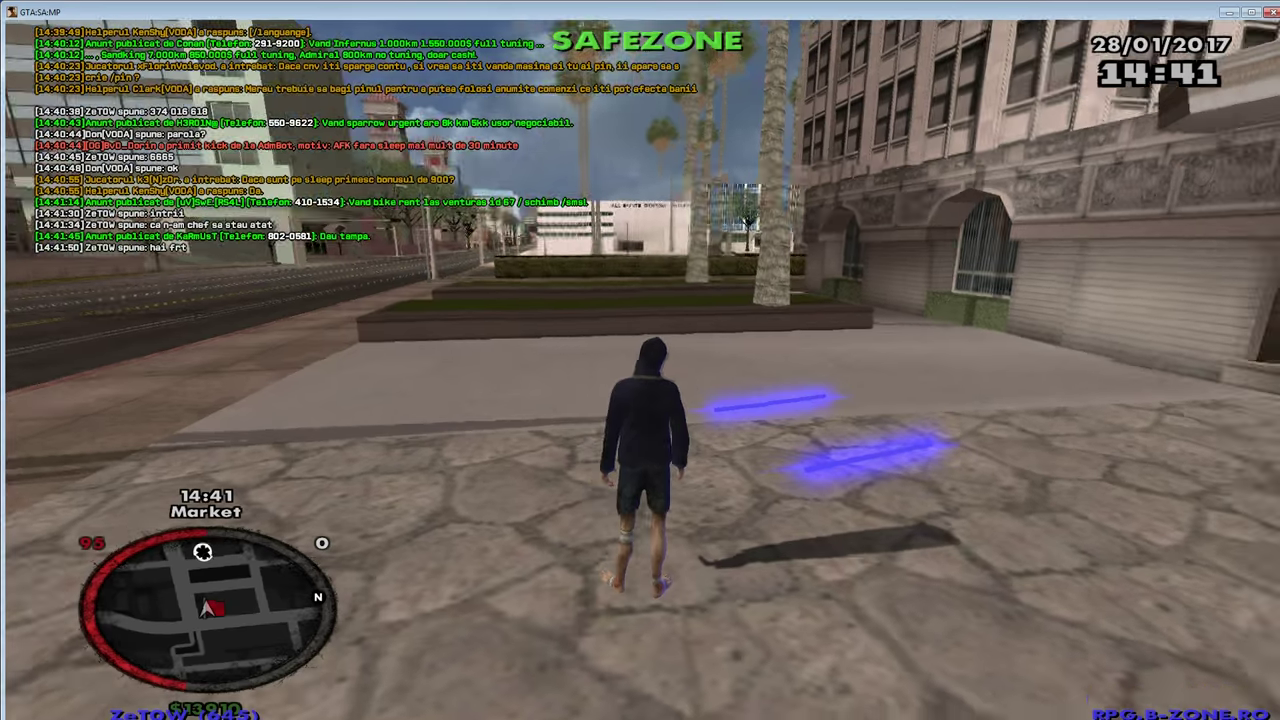
Minimize the game and move the Supremo window slightly down and to the left on the desktop
key("w")
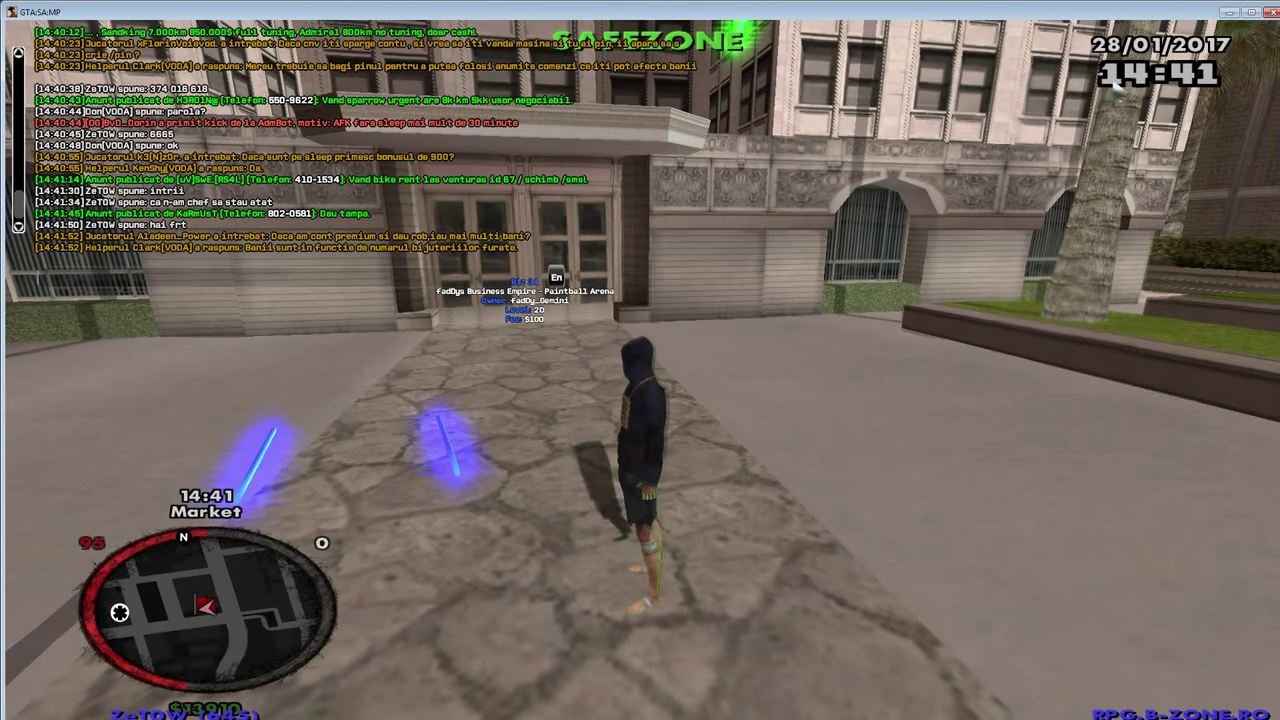
left_click(1230, 14)
left_click_drag(1100, 88, 914, 203)
mouse_move(443, 514)
left_mouse_down()
mouse_move(914, 206)
mouse_move(445, 511)
left_mouse_up()
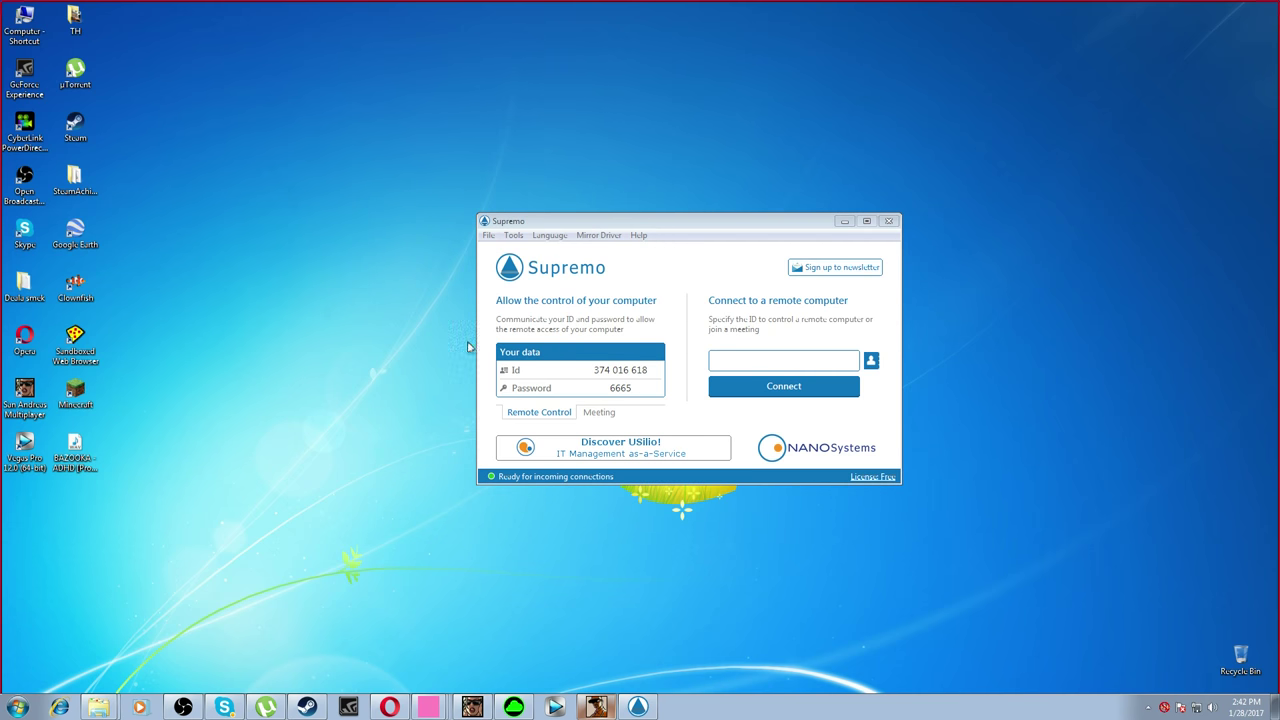
mouse_move(513, 219)
left_mouse_down()
mouse_move(500, 212)
mouse_move(497, 237)
left_mouse_up()
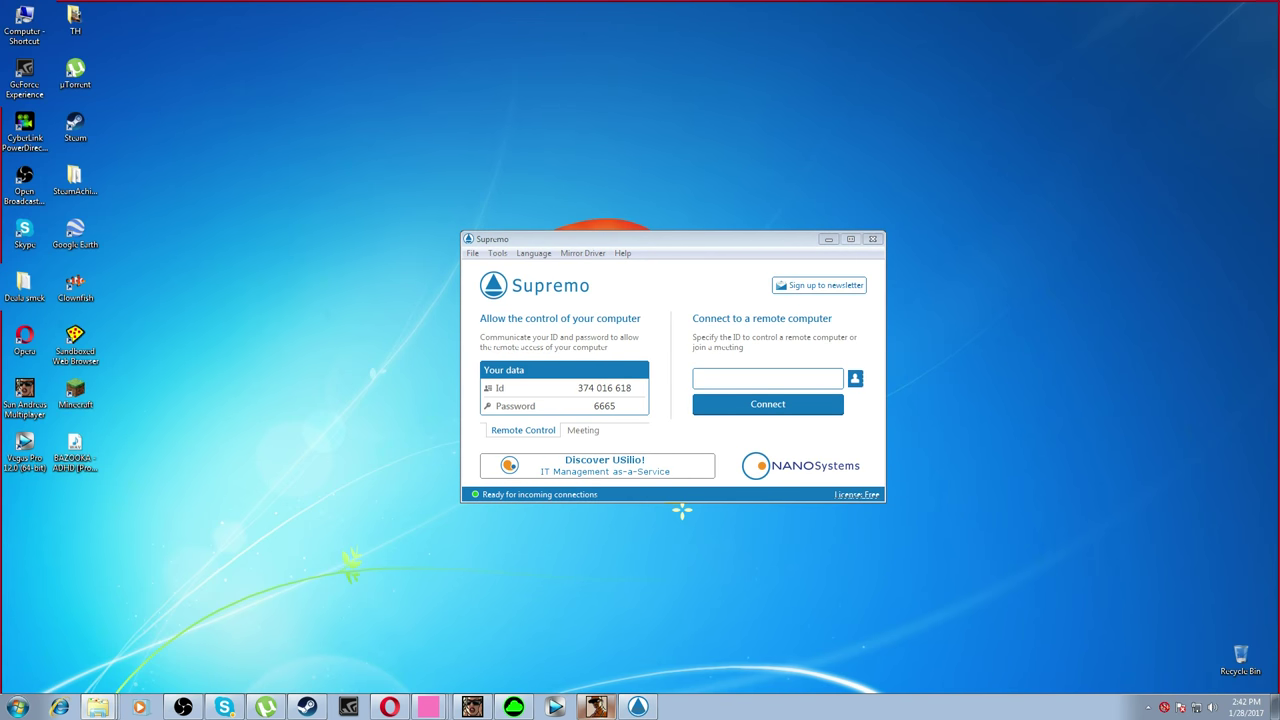
Open the Prefetch folder inside C:\Windows in the file explorer and look over its files
left_click(464, 467)
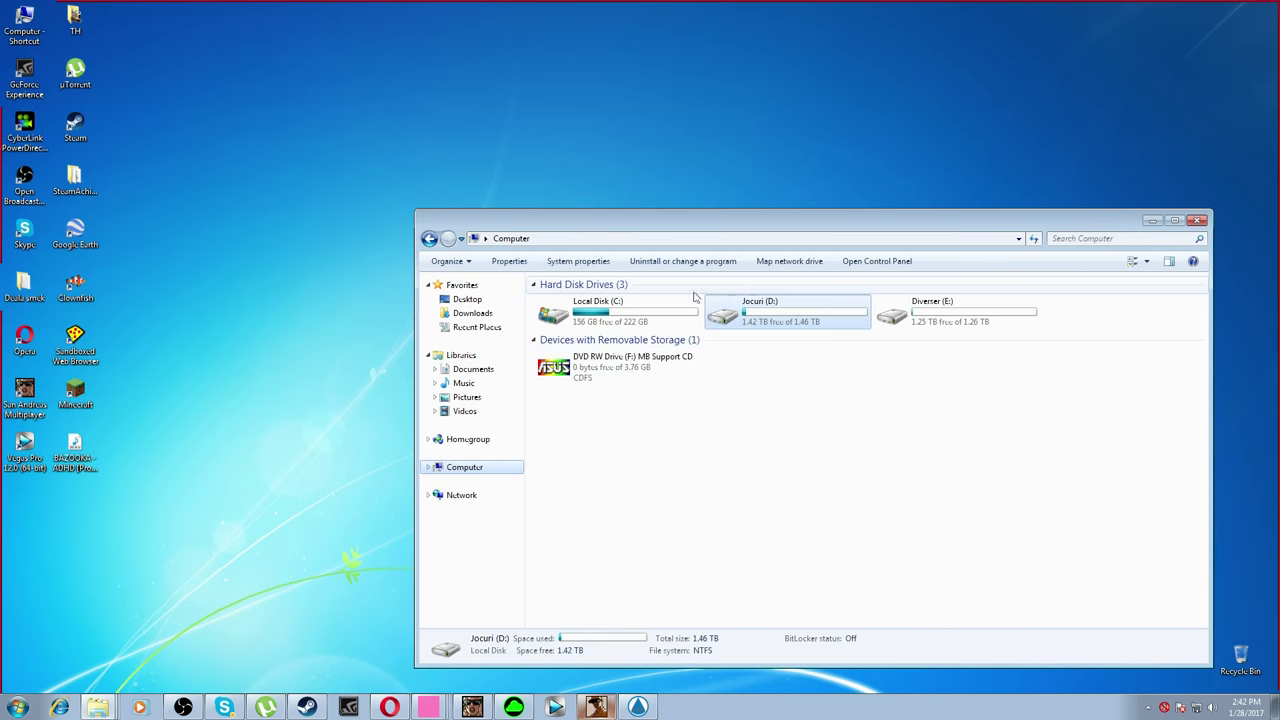
double_click(627, 317)
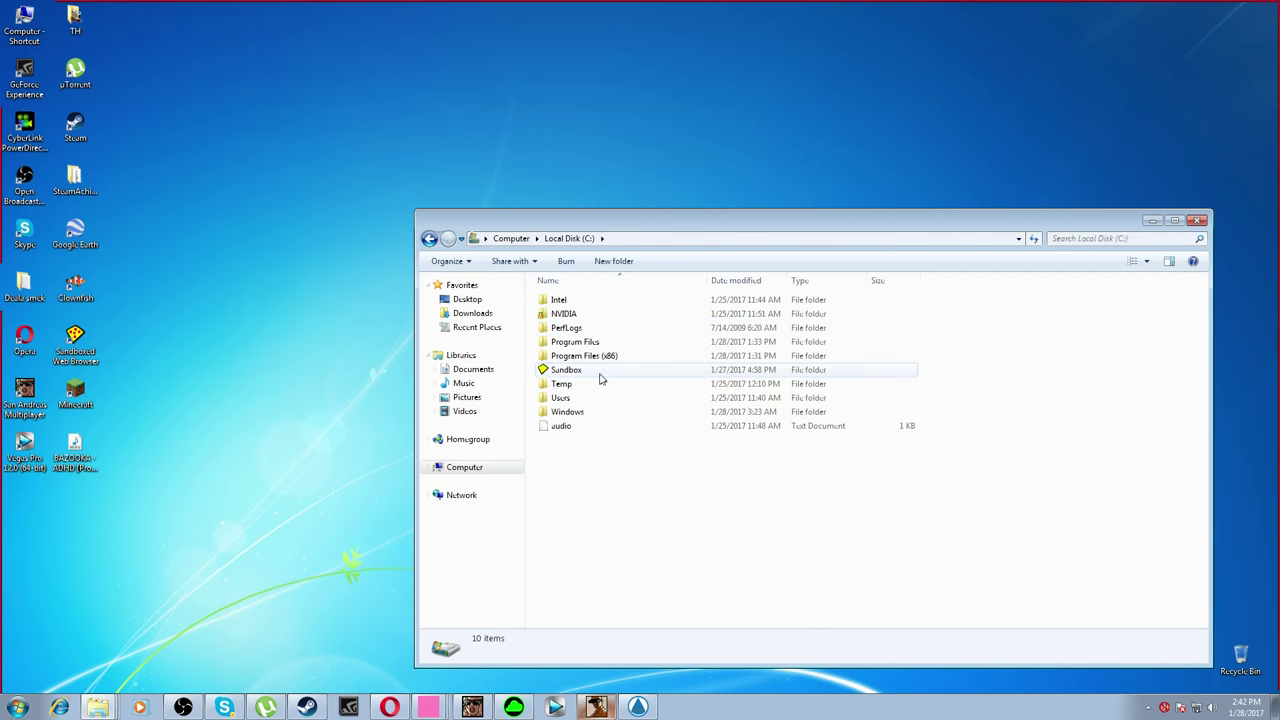
double_click(590, 416)
key("p")
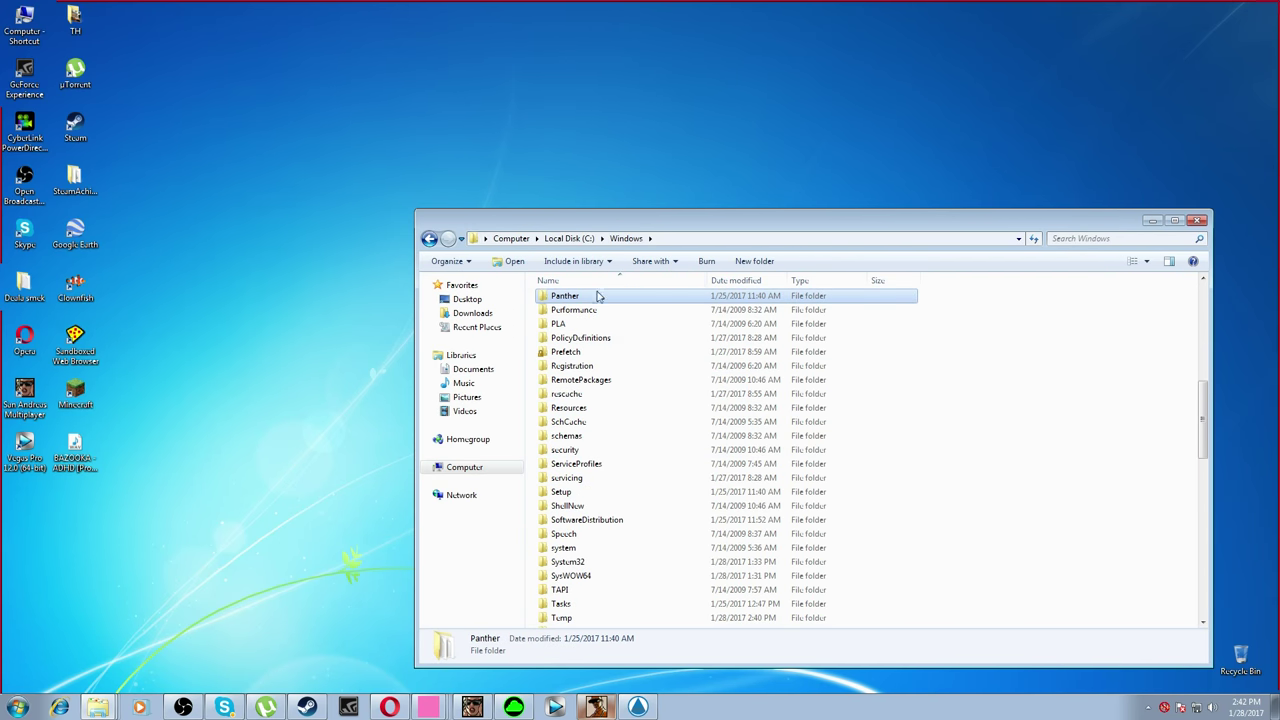
key("p")
double_click(567, 352)
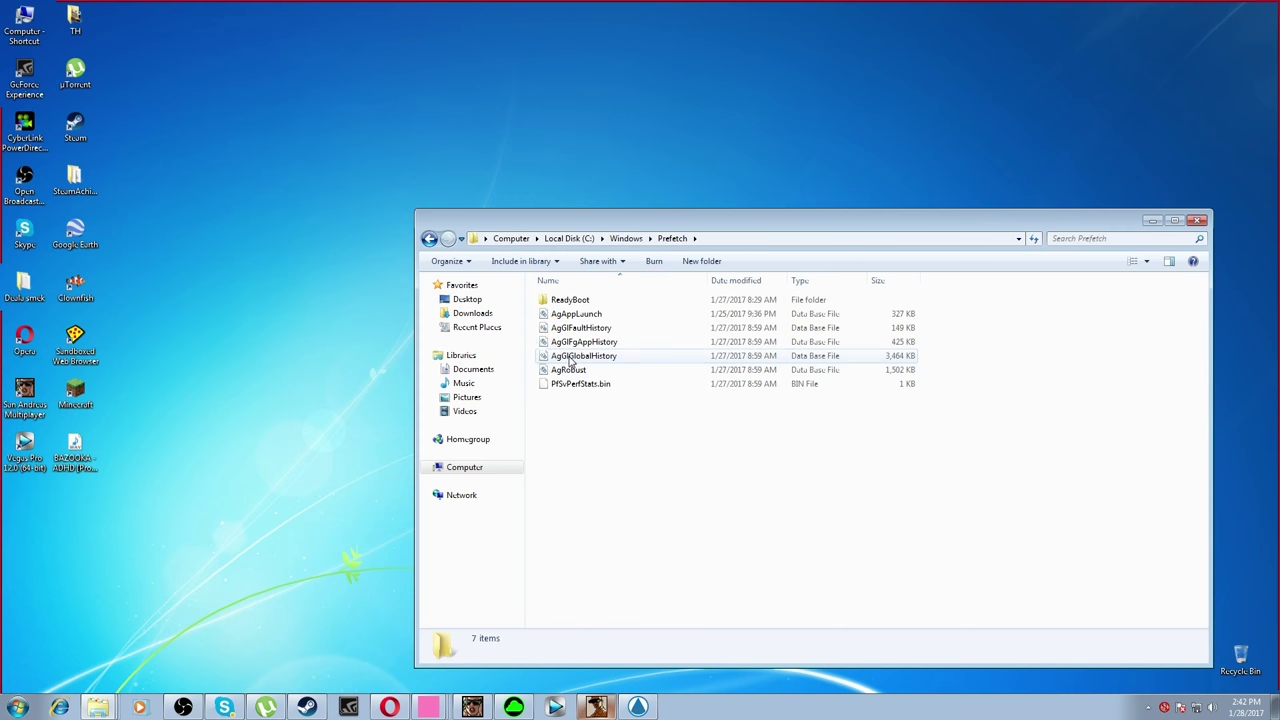
left_click_drag(620, 466, 552, 290)
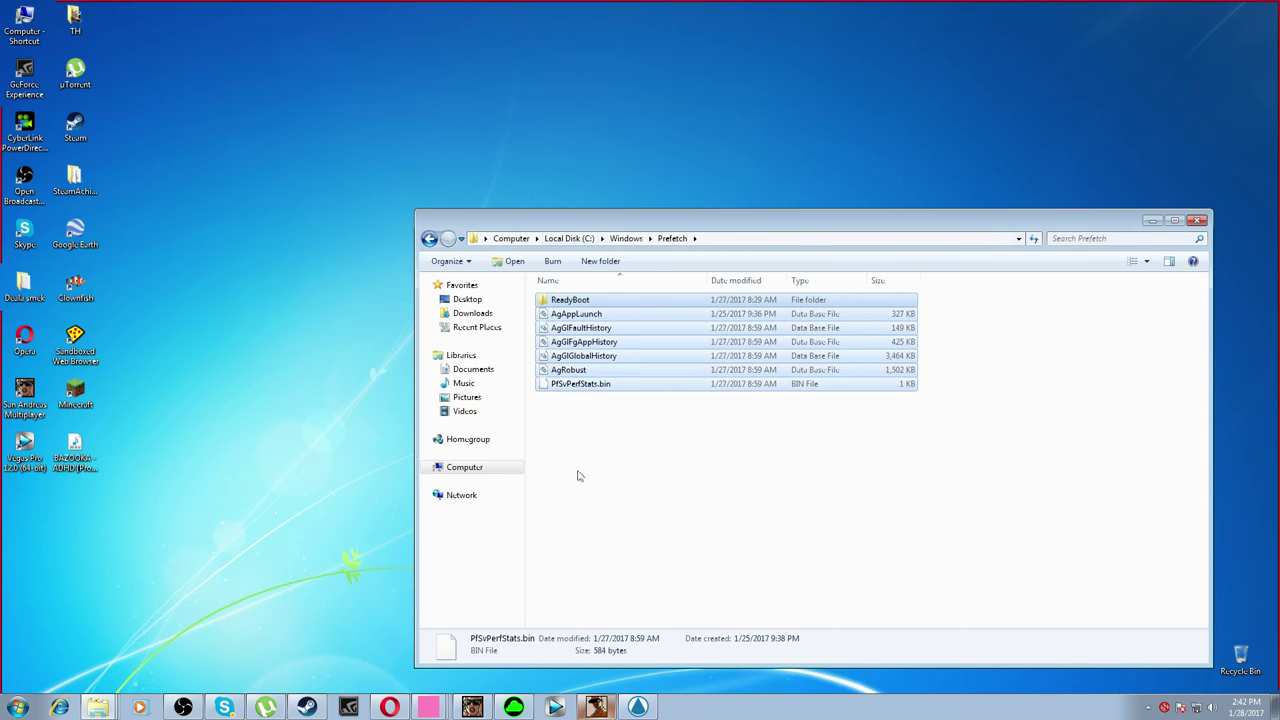
left_click(580, 474)
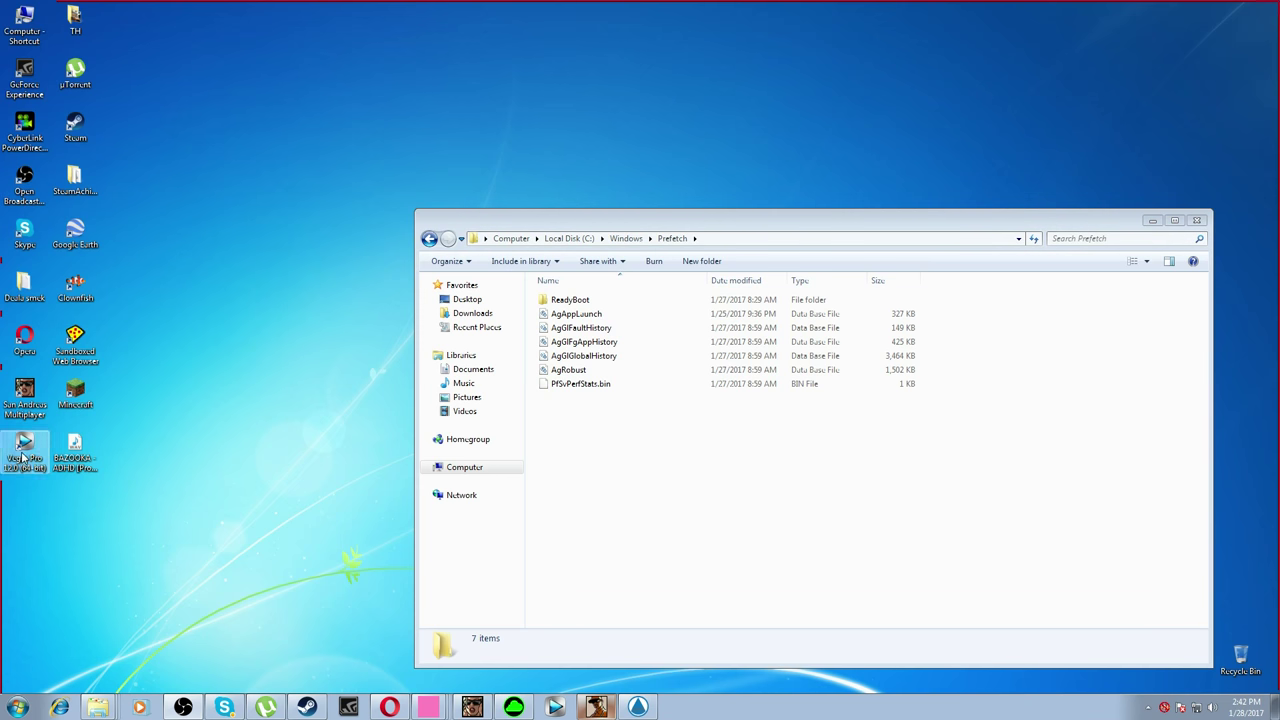
right_click(636, 482)
left_click(669, 537)
right_click(606, 450)
left_click(628, 500)
right_click(594, 440)
left_click(620, 493)
right_click(572, 440)
left_click(610, 492)
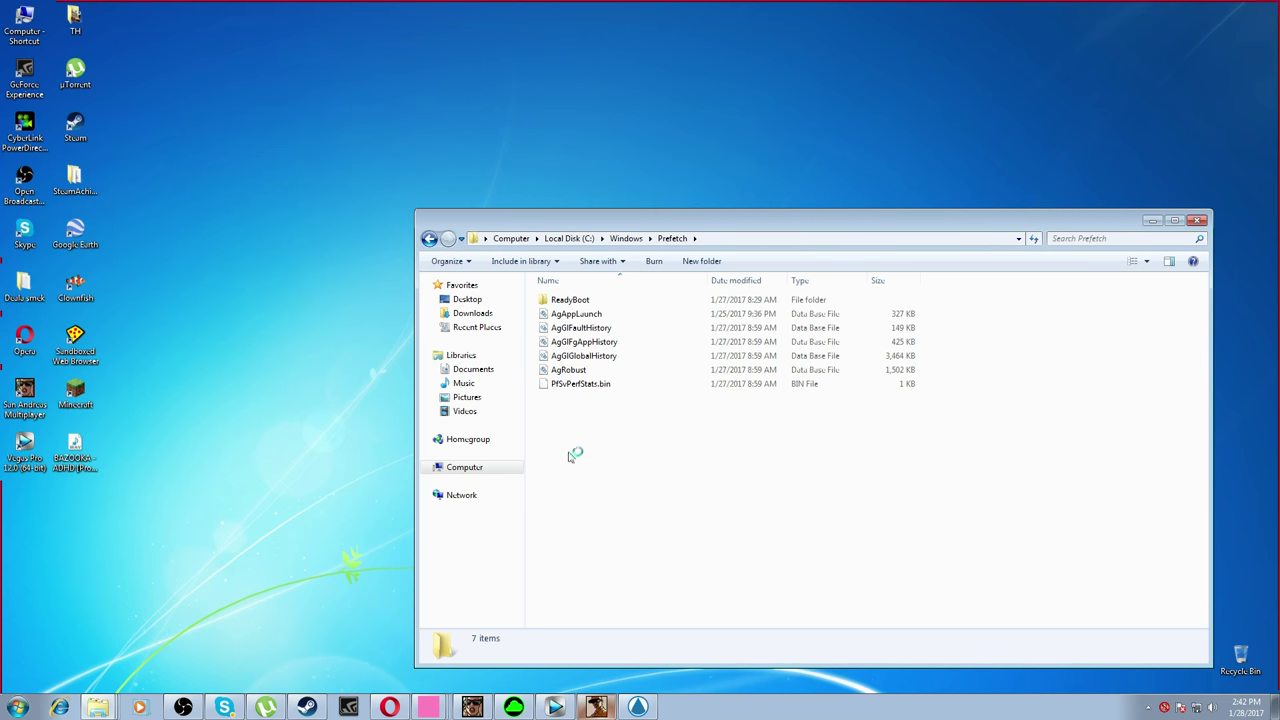
Close the Prefetch folder window and send the chat message "vii frate" in GTA:SA:MP
left_click(1183, 57)
left_click(1197, 220)
key("alt+Tab")
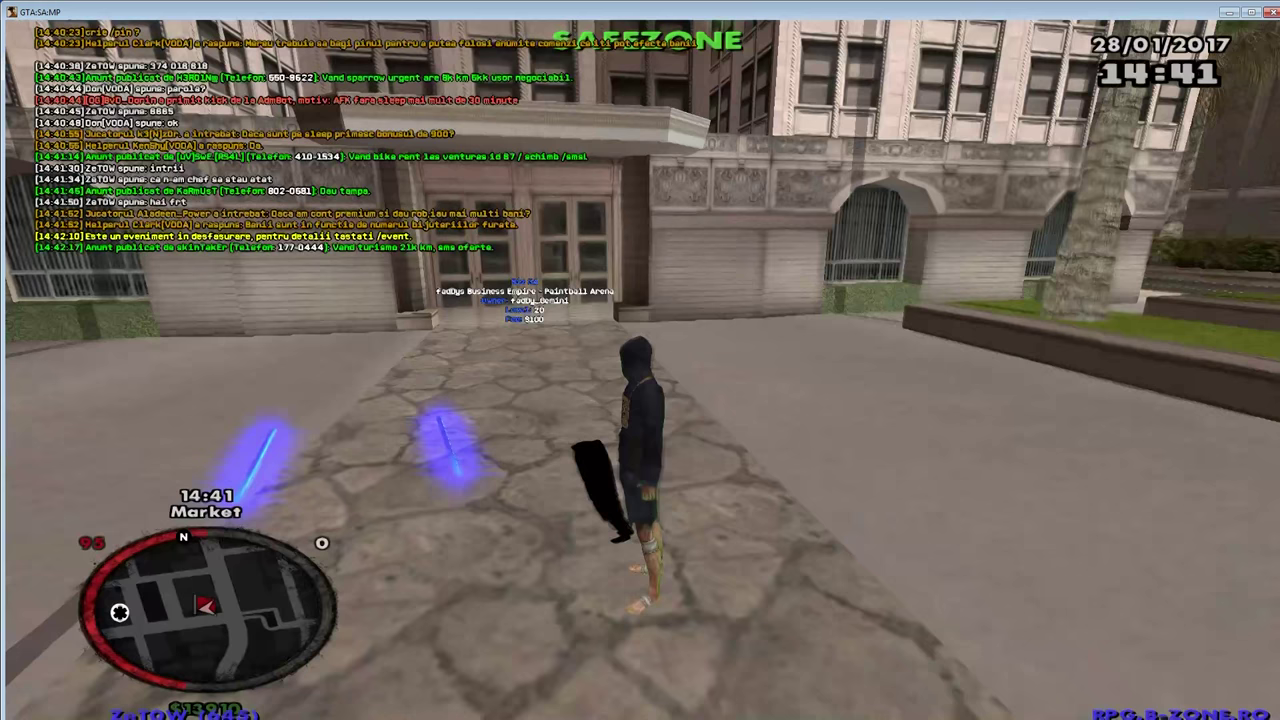
type("te")
key("Return")
Look up the other player's ID in the game chat with the /id command
type("t/id")
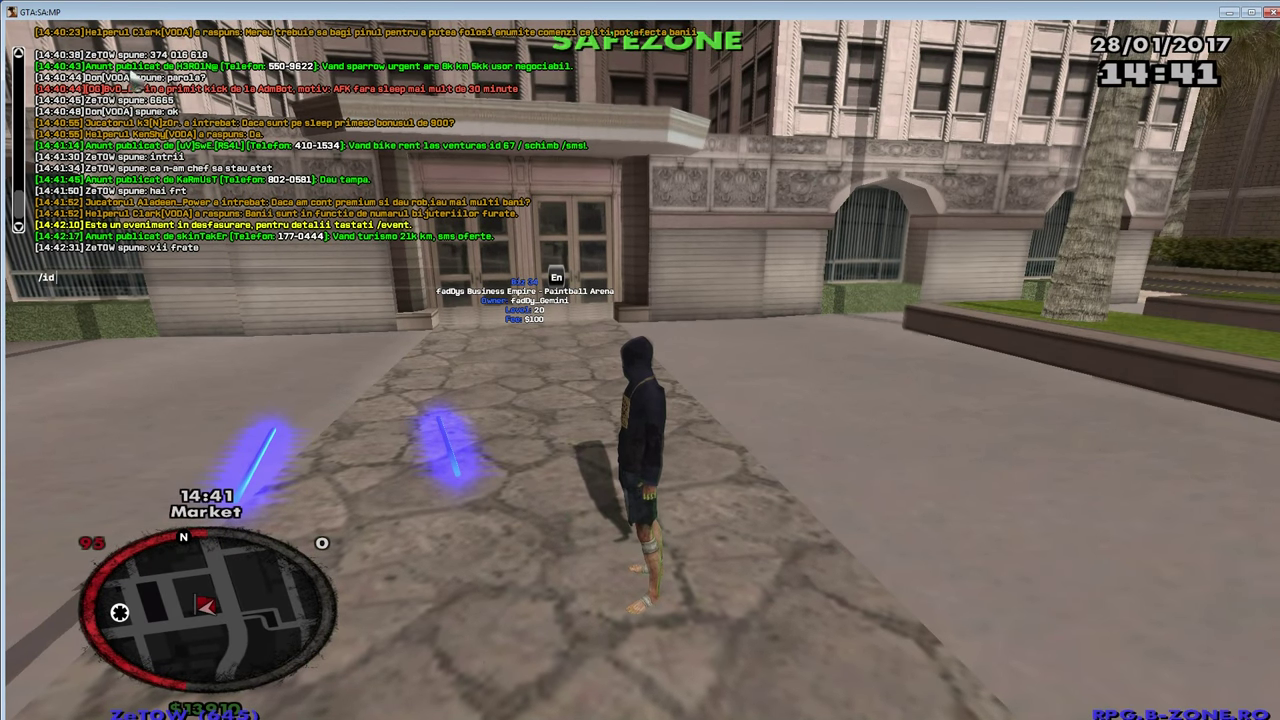
type(" Don")
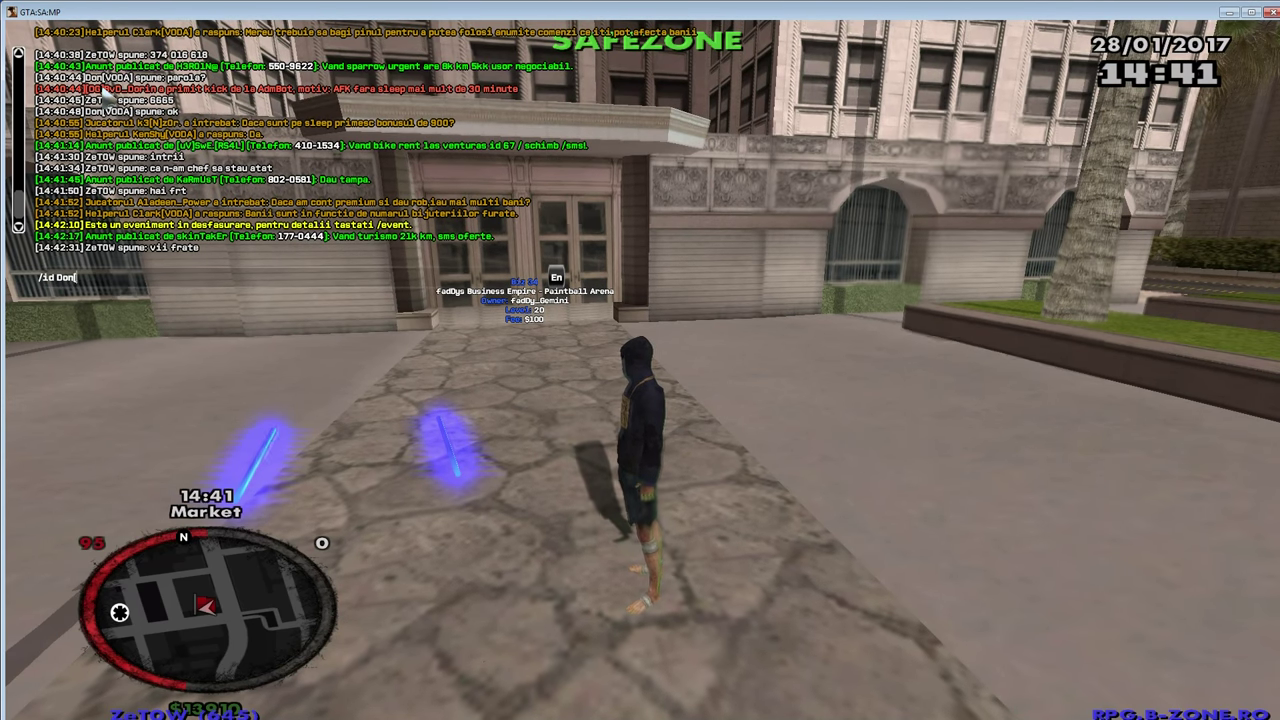
key("Return")
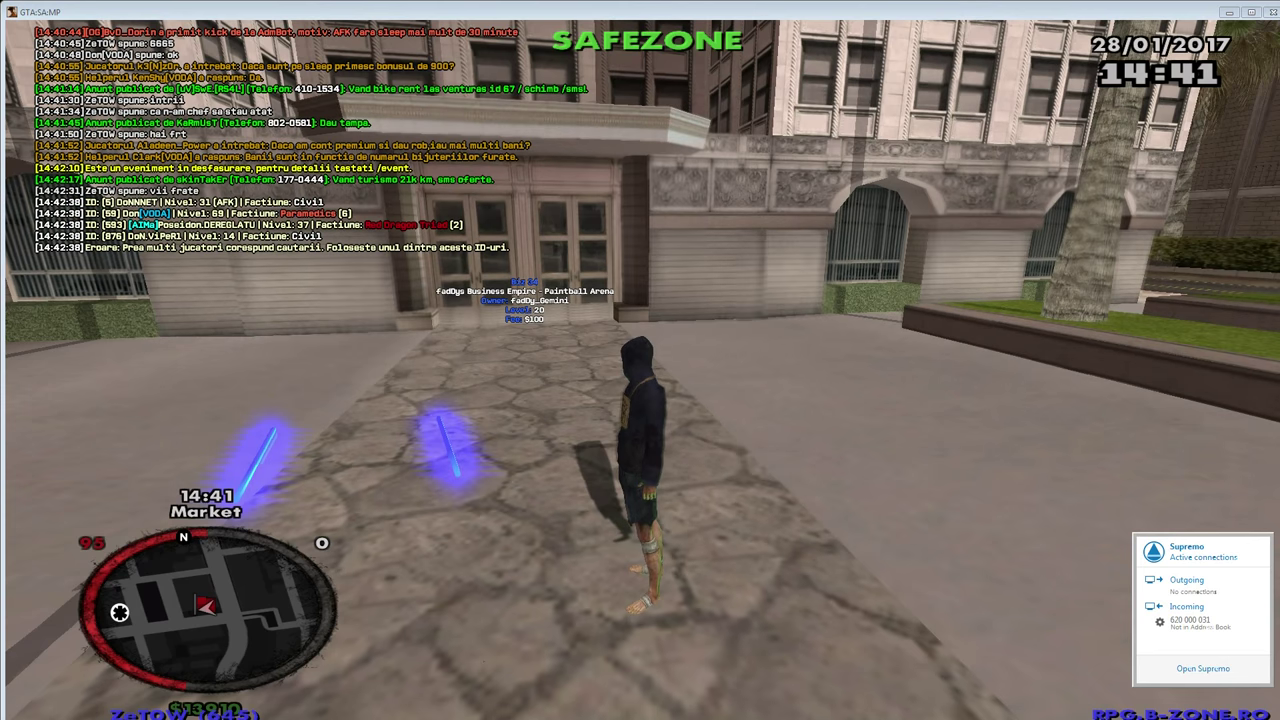
key("t")
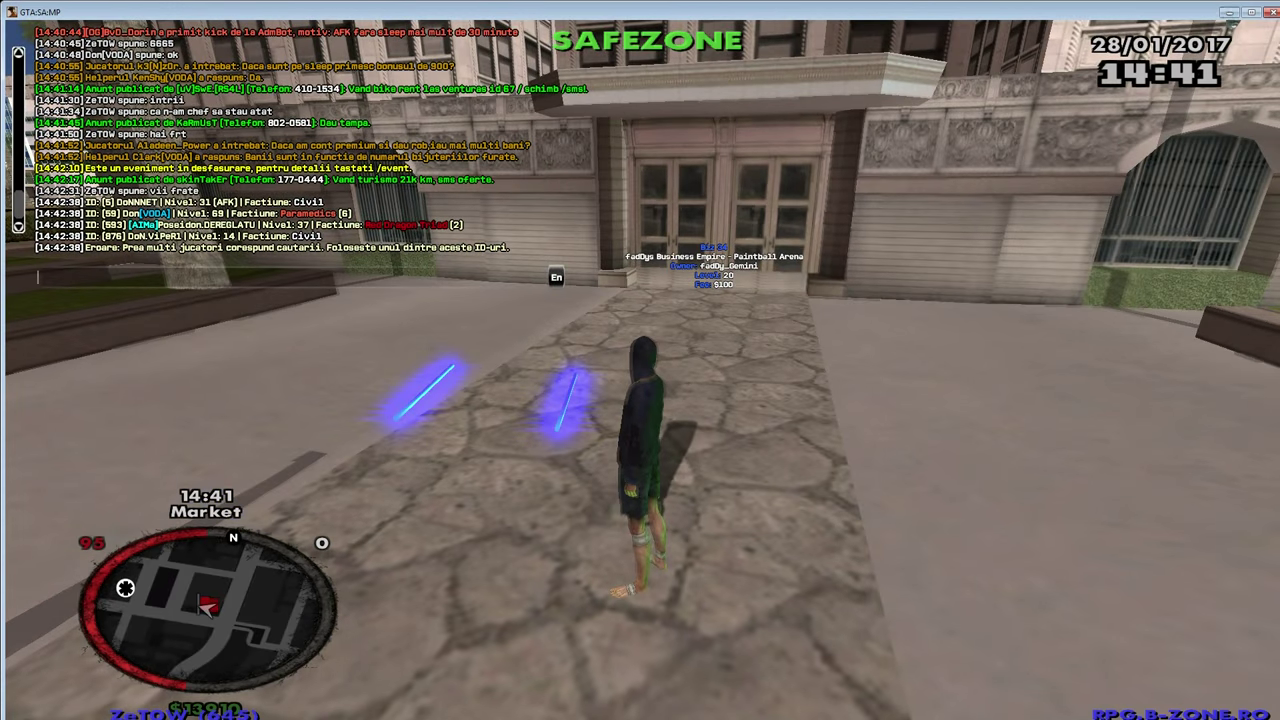
Look up the San Andreas installation location in the San Andreas Multiplayer client's settings, leave them without saving and minimize the client
key("alt+Tab")
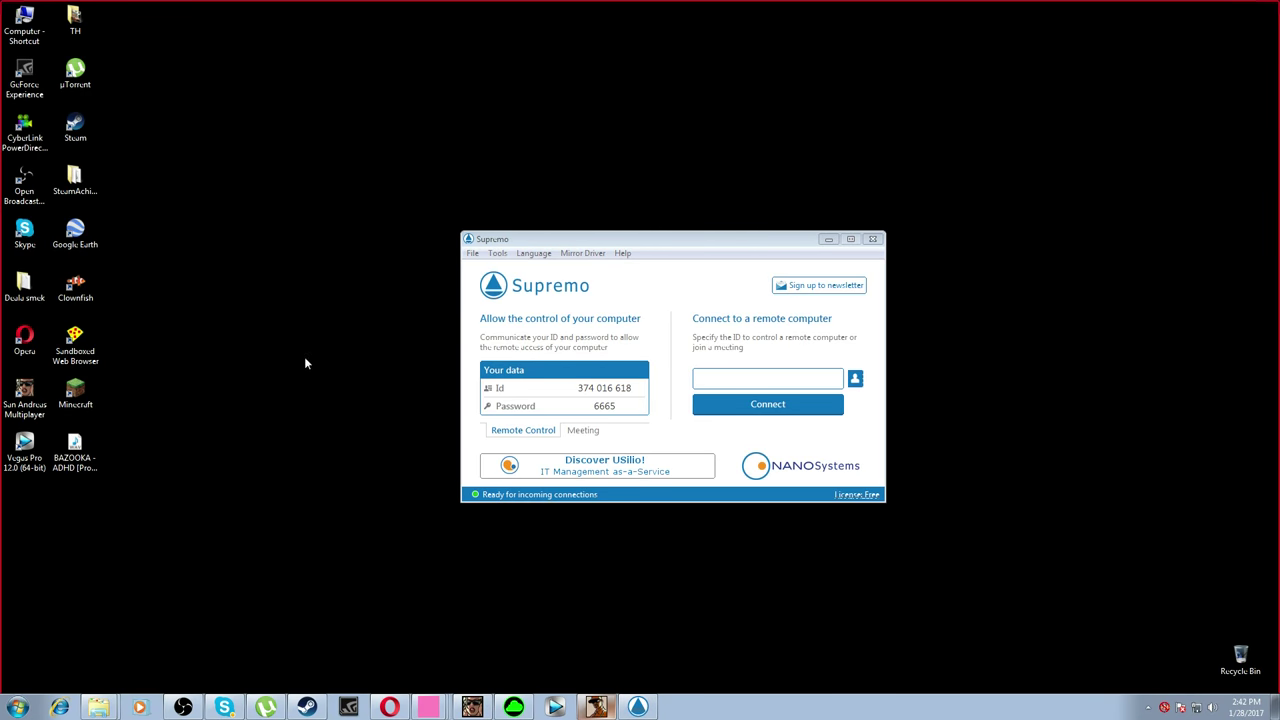
double_click(25, 398)
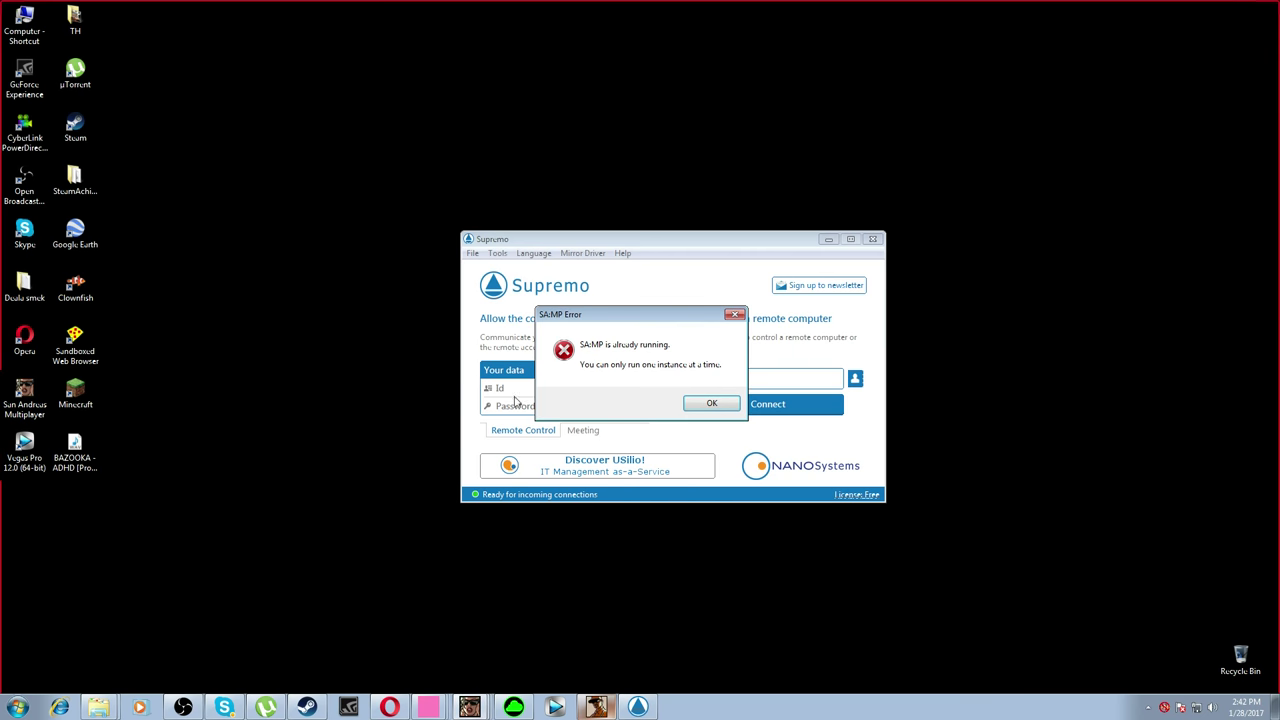
left_click(711, 404)
left_click(474, 707)
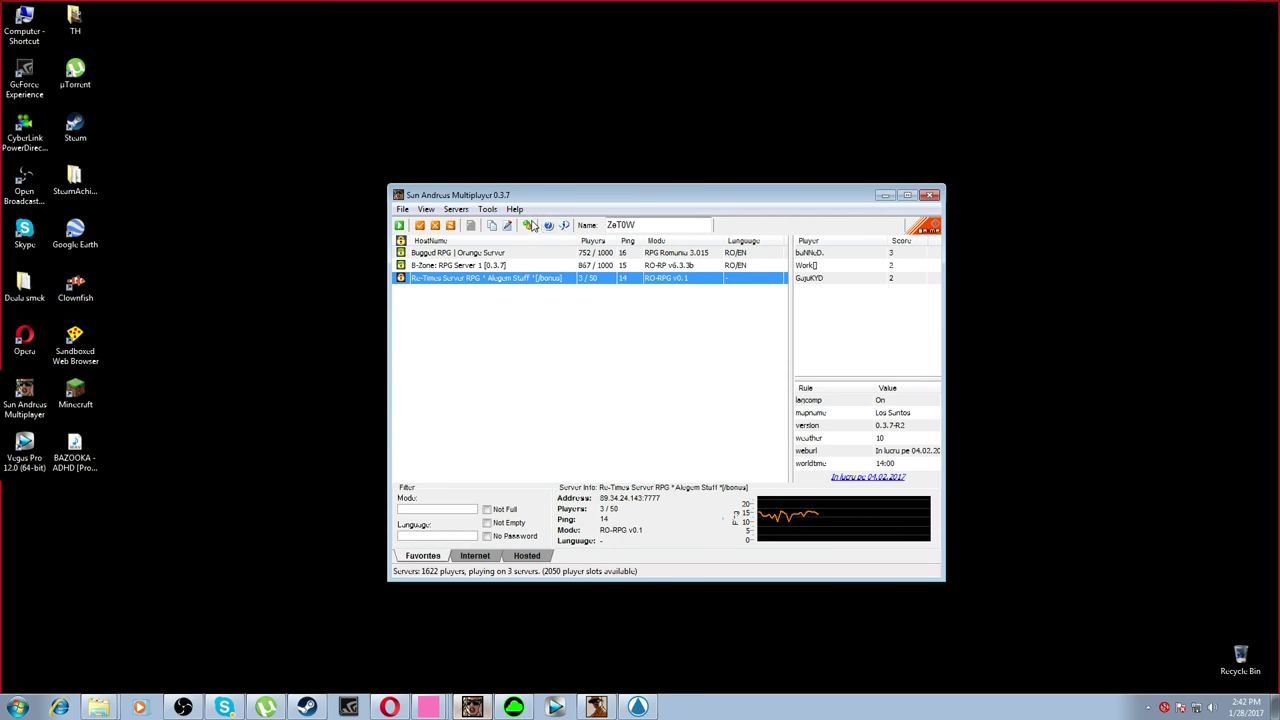
left_click(529, 225)
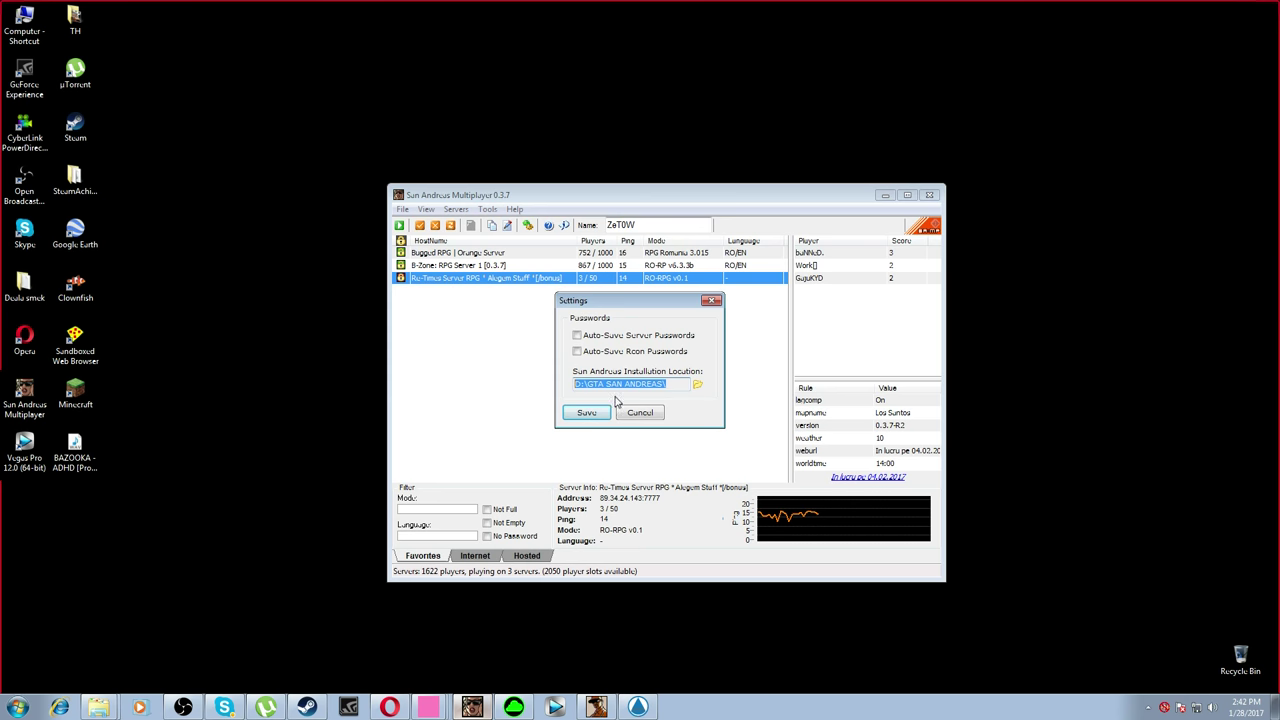
left_click(638, 410)
left_click(885, 196)
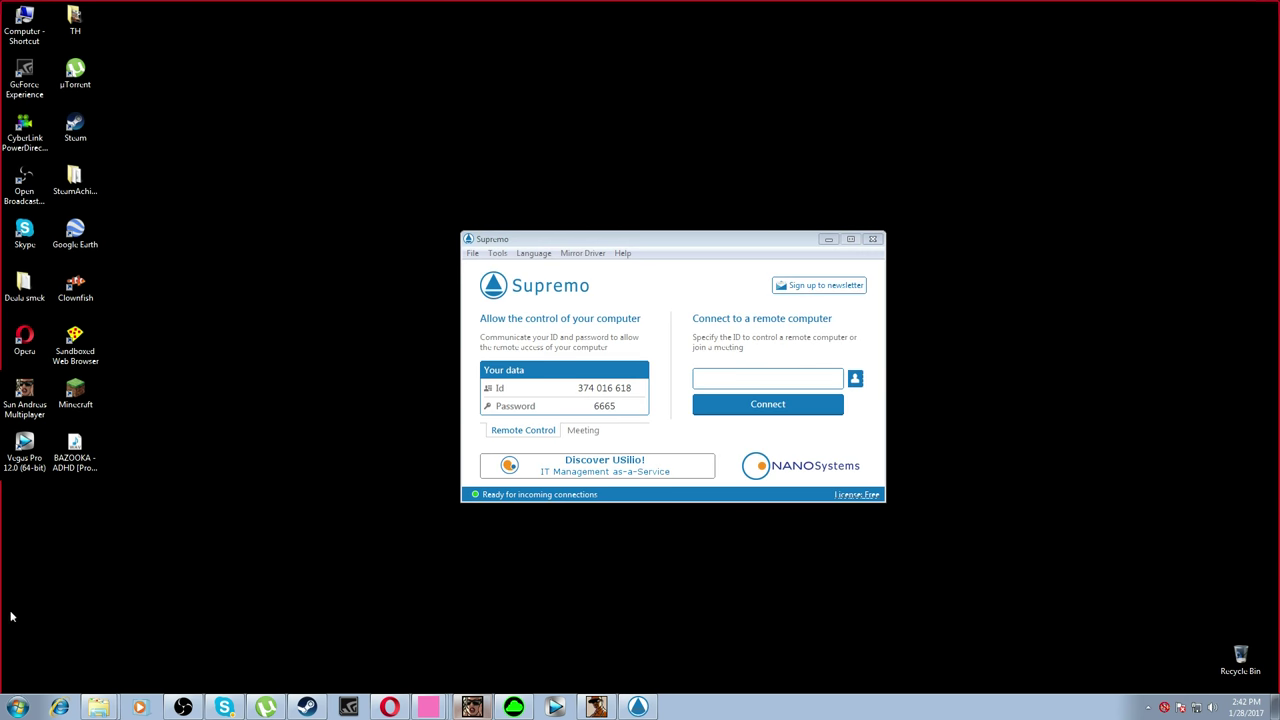
Open the folder D:\GTA SAN ANDREAS in the file explorer and look over its files
left_click(17, 708)
left_click(188, 550)
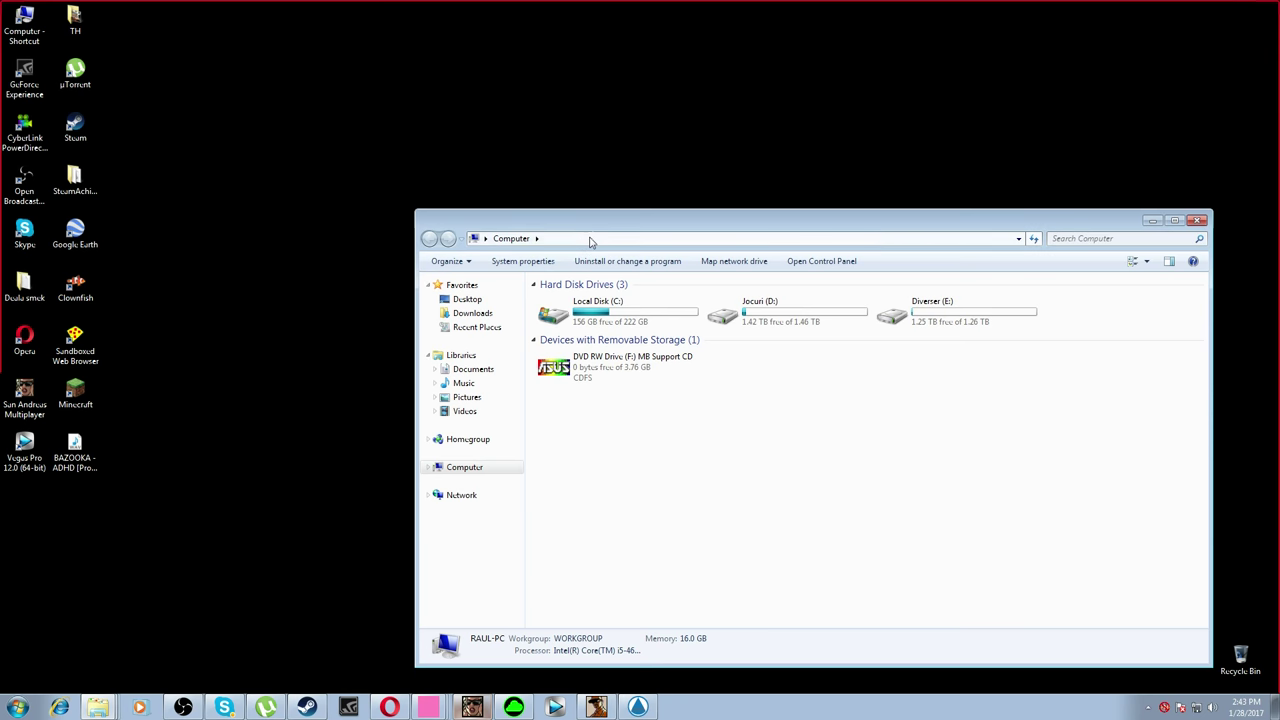
type("D:\\GTA SAN ANDREAS\\")
key("Return")
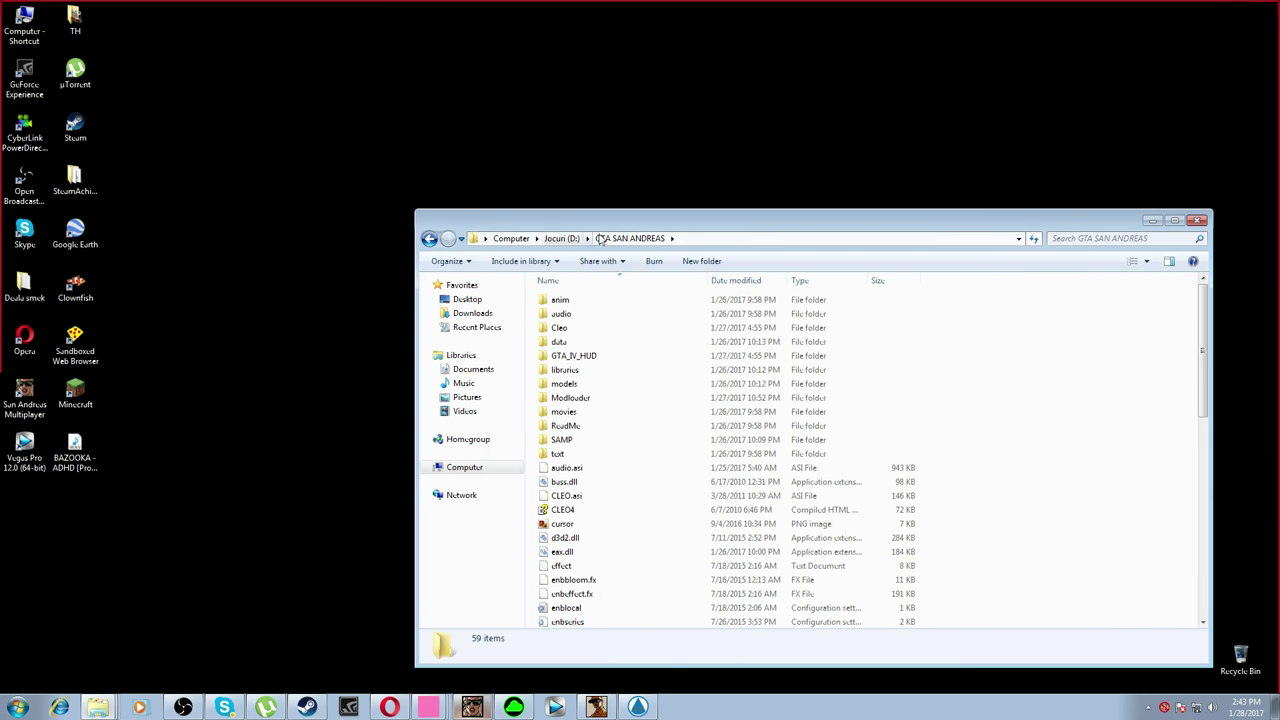
left_click(563, 510)
scroll(563, 514, "down", 12)
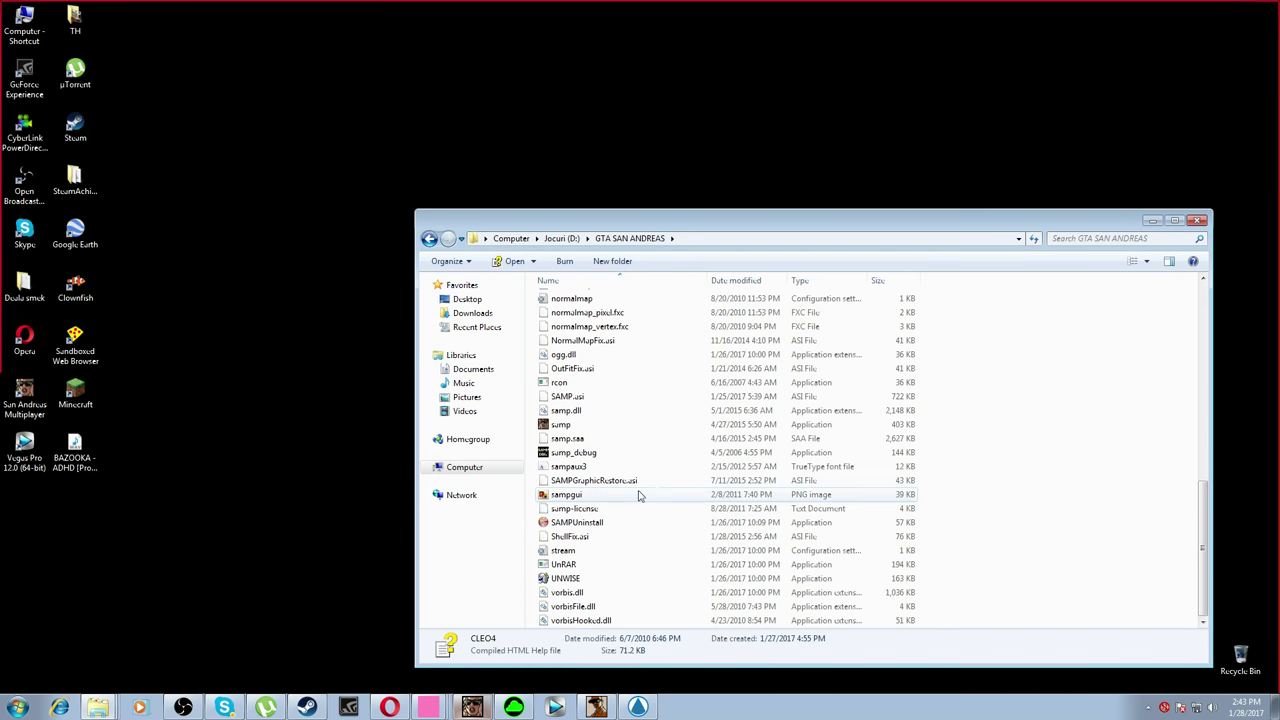
scroll(660, 468, "up", 10)
scroll(660, 465, "up", 2)
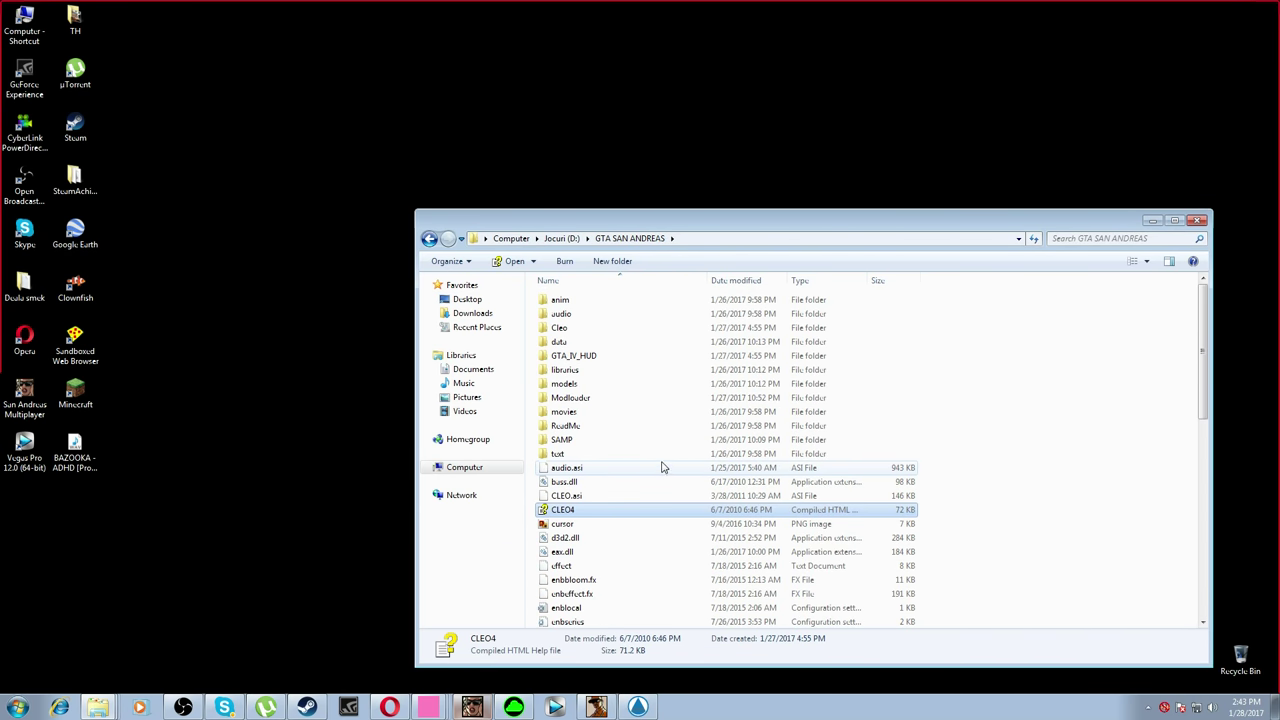
Inspect the contents of the Cleo and GTA_IV_HUD folders inside GTA SAN ANDREAS and close the file explorer window
left_click(560, 328)
double_click(566, 331)
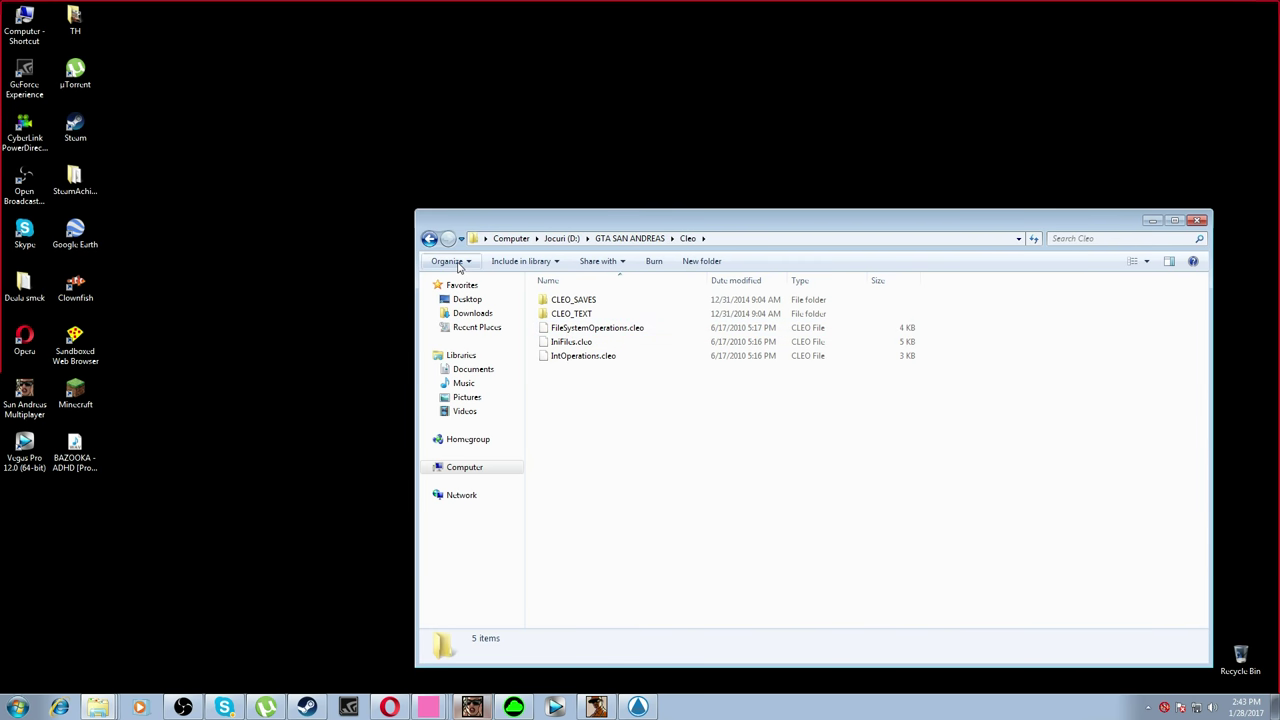
left_click(429, 240)
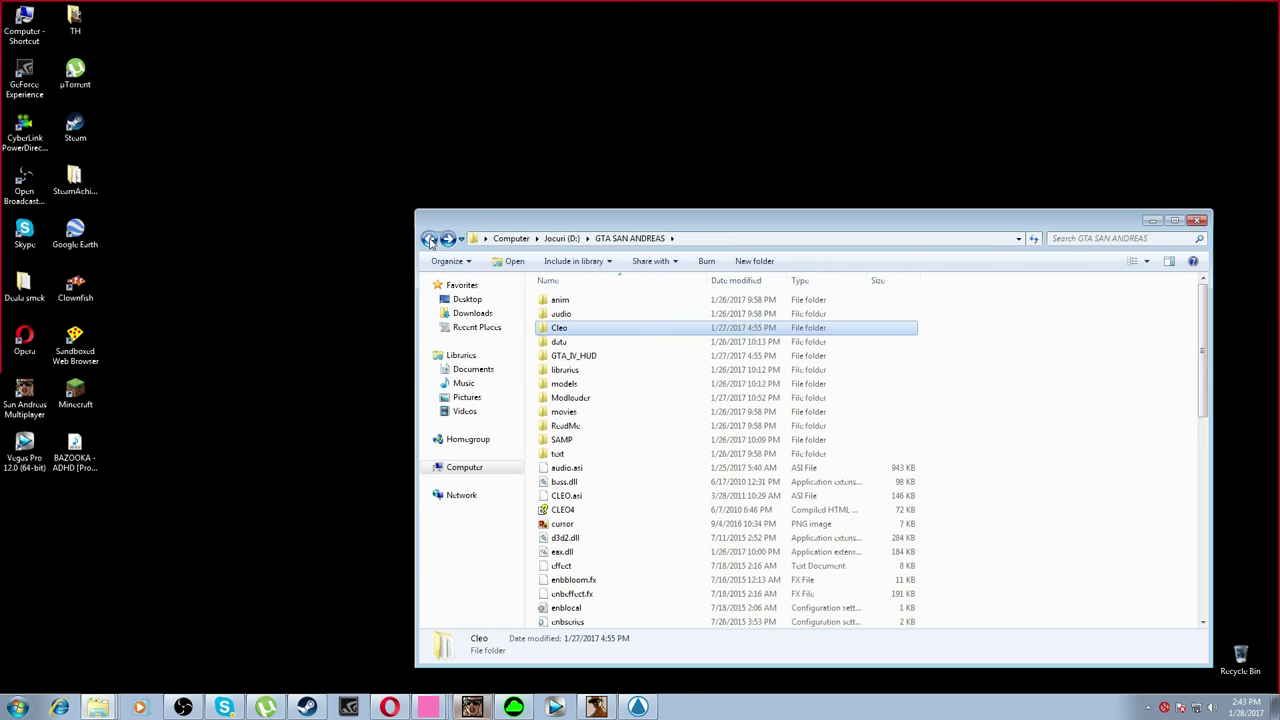
double_click(594, 357)
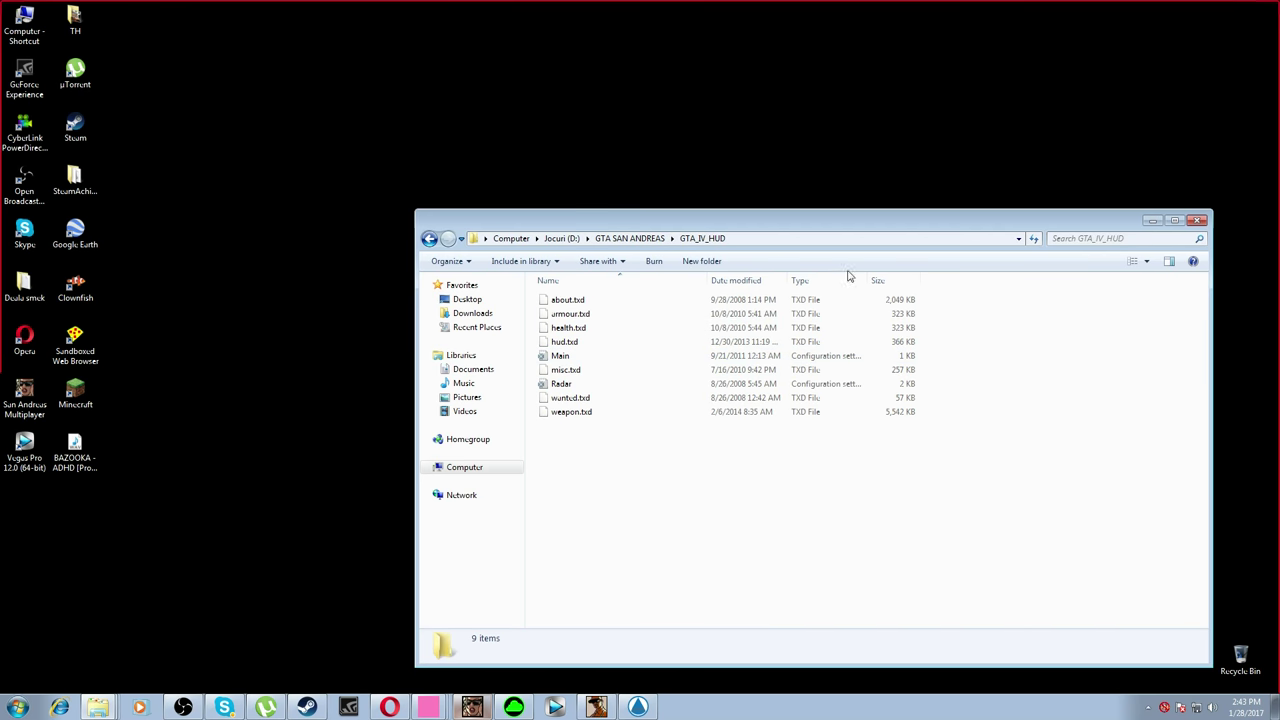
left_click(1197, 221)
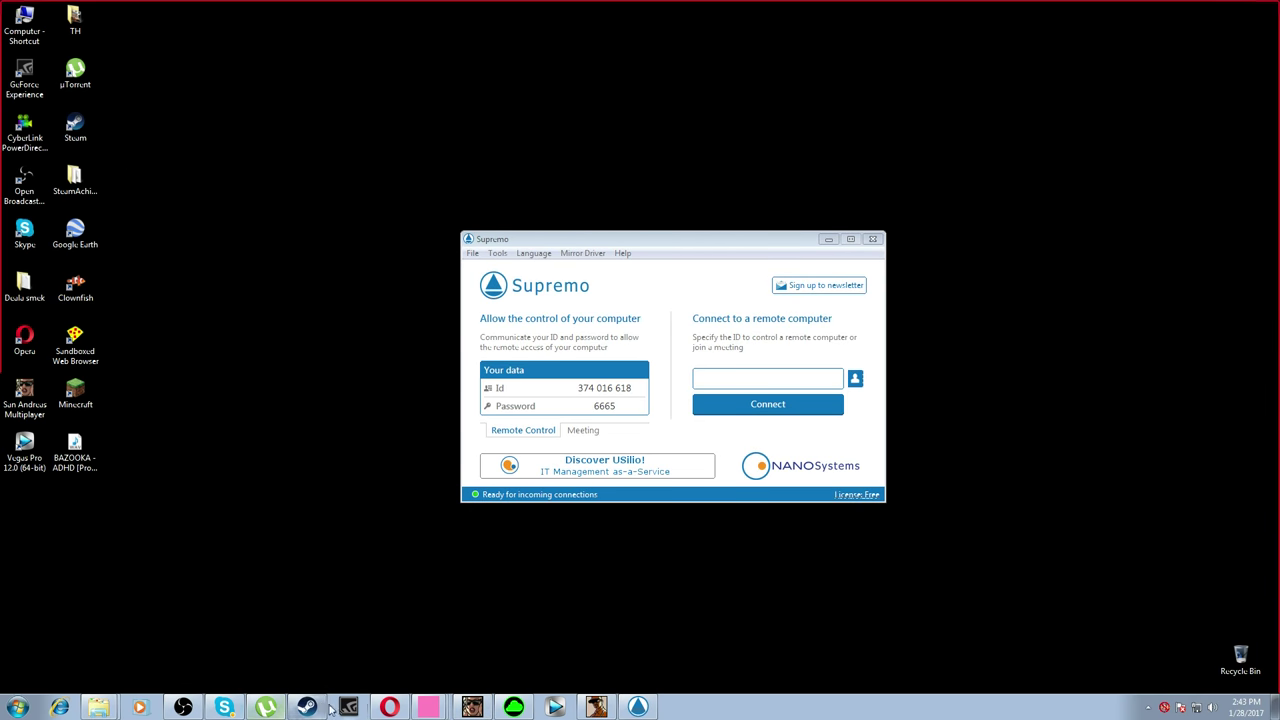
Switch to Opera, search google.ro for "lastacti" in a new tab and open NirSoft's LastActivityView page
left_click(389, 707)
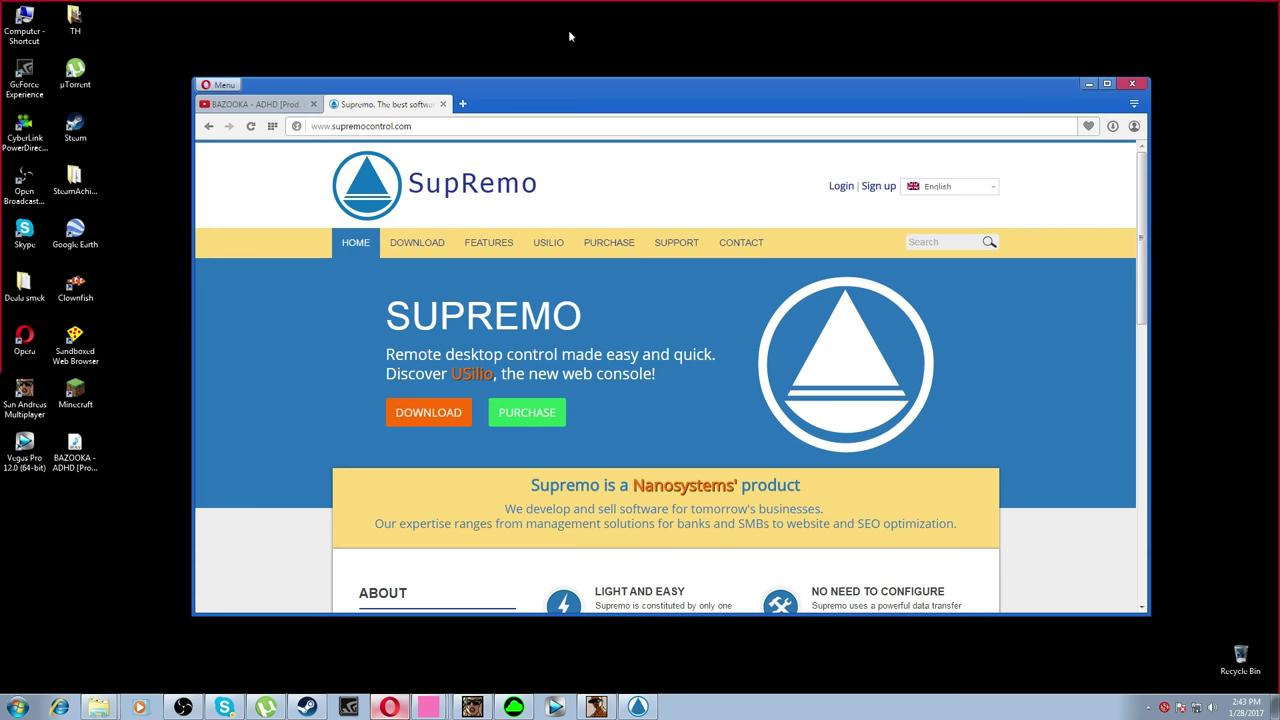
left_click(463, 105)
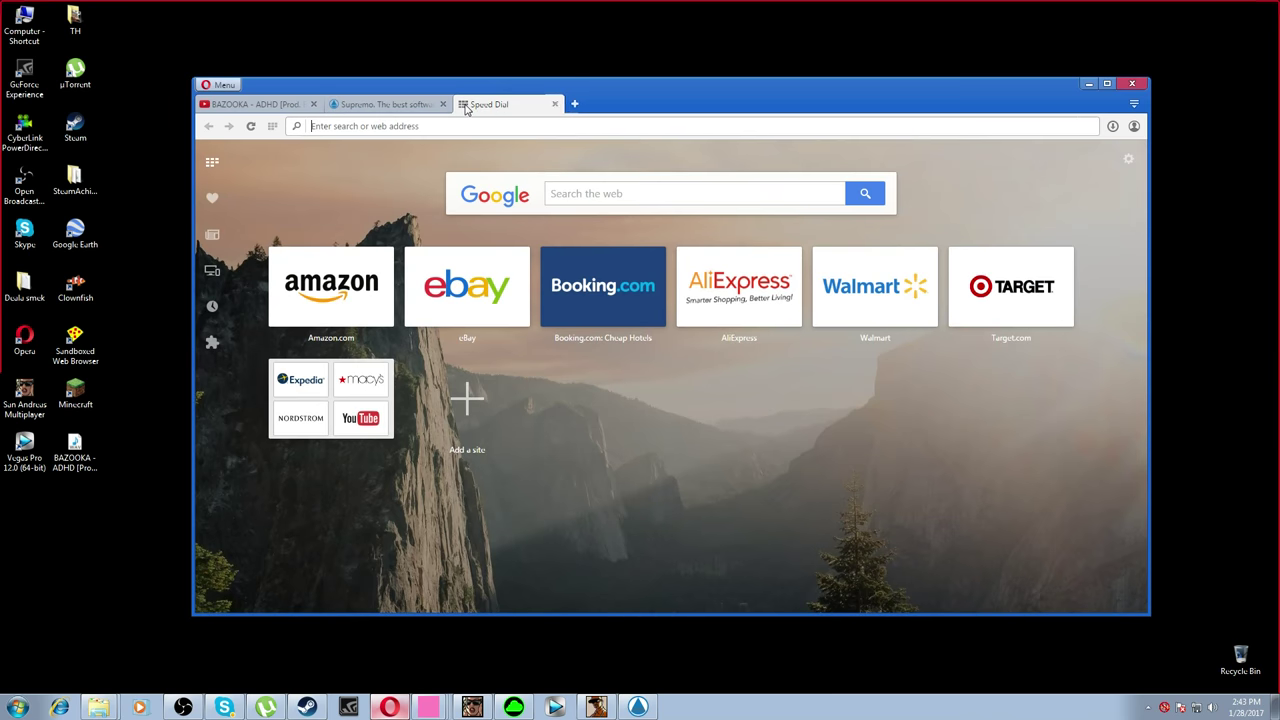
type("google.ro")
key("Return")
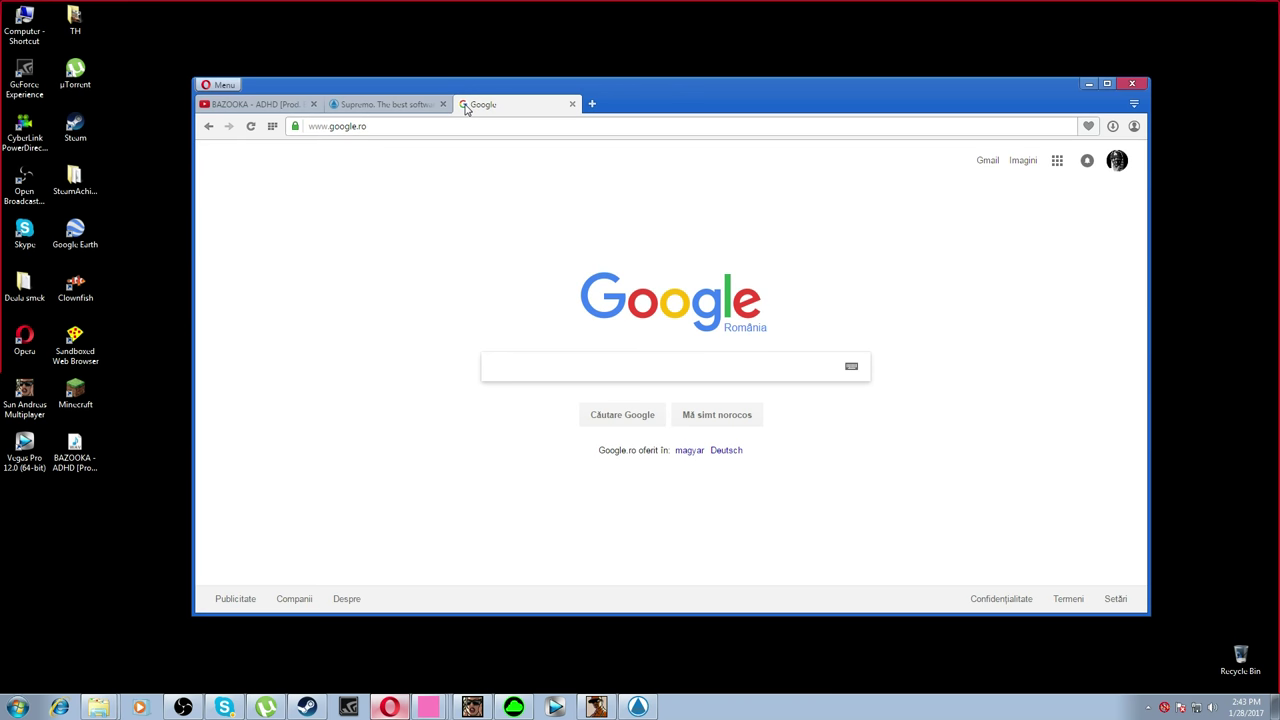
type("lastacti")
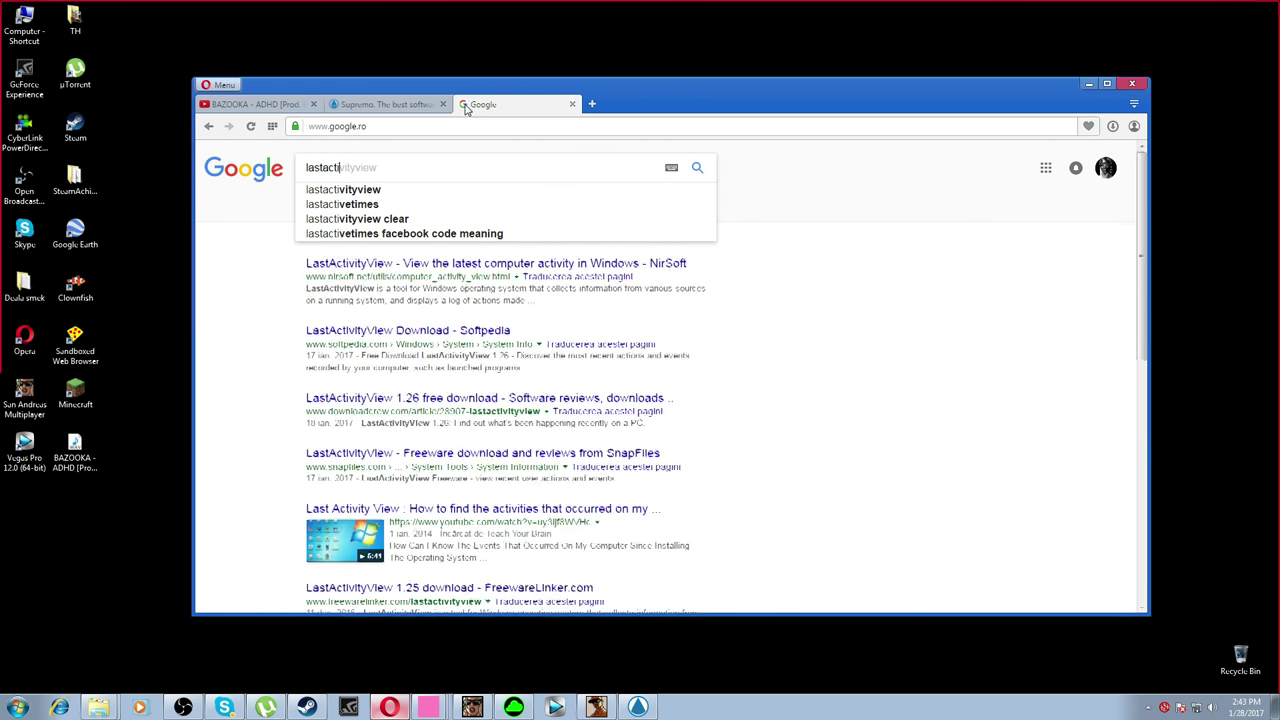
key("Return")
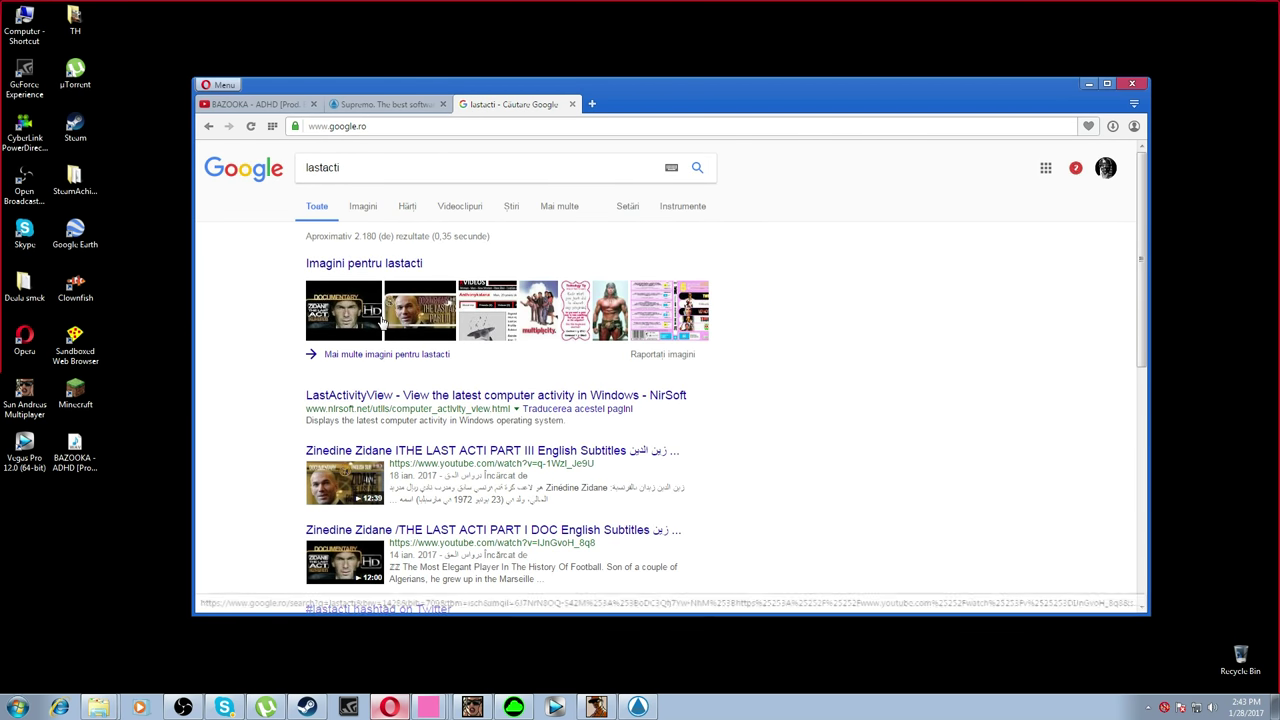
left_click(383, 400)
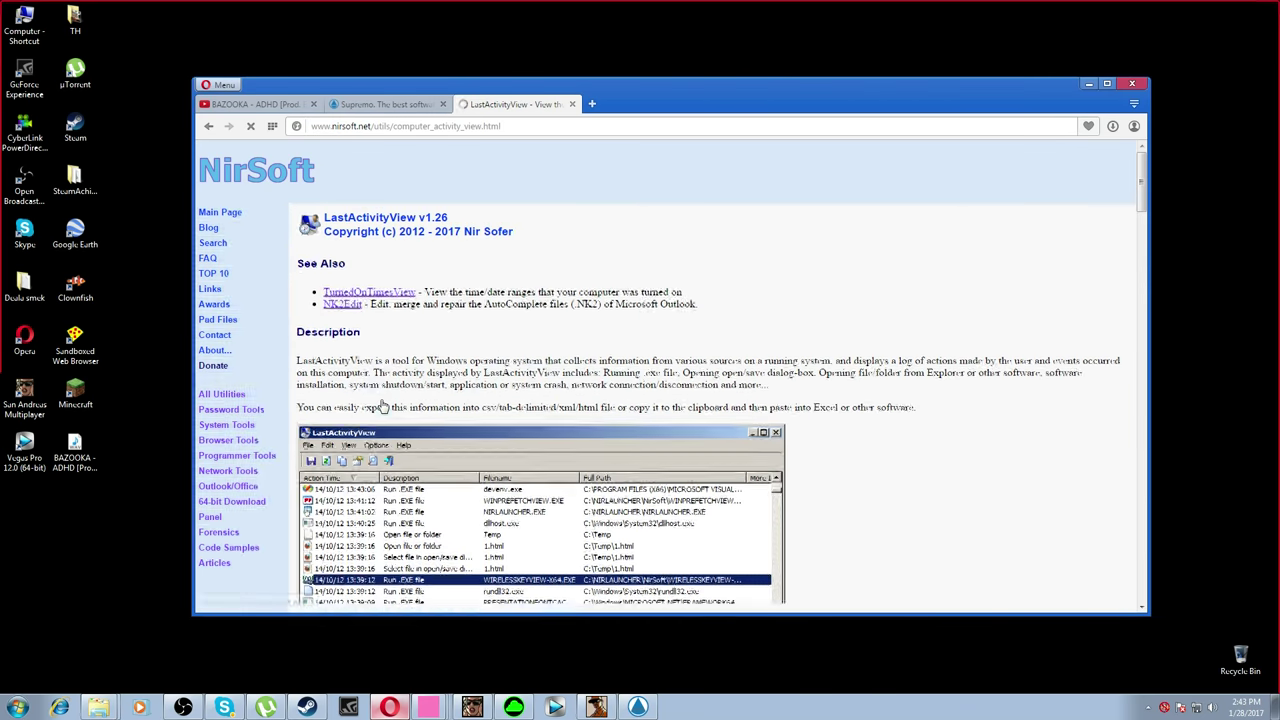
Download LastActivityView from the link under the Feedback section of the NirSoft page
scroll(390, 400, "down", 5)
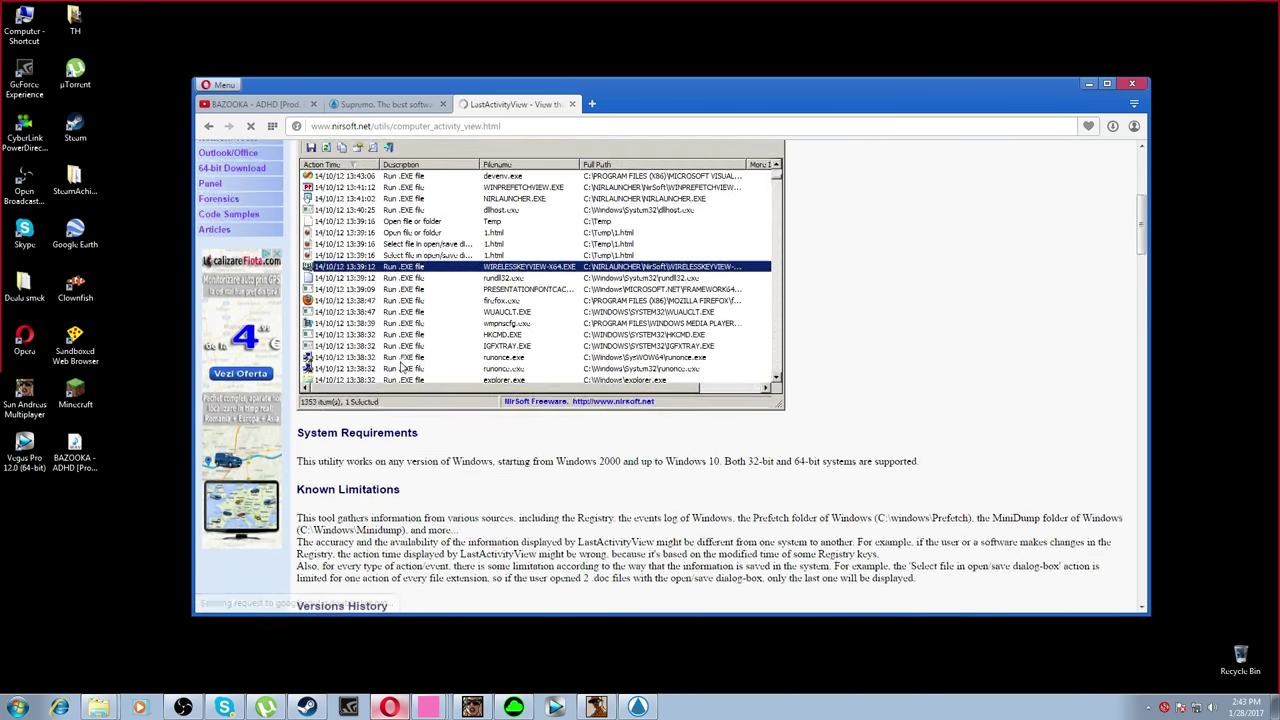
scroll(403, 387, "down", 15)
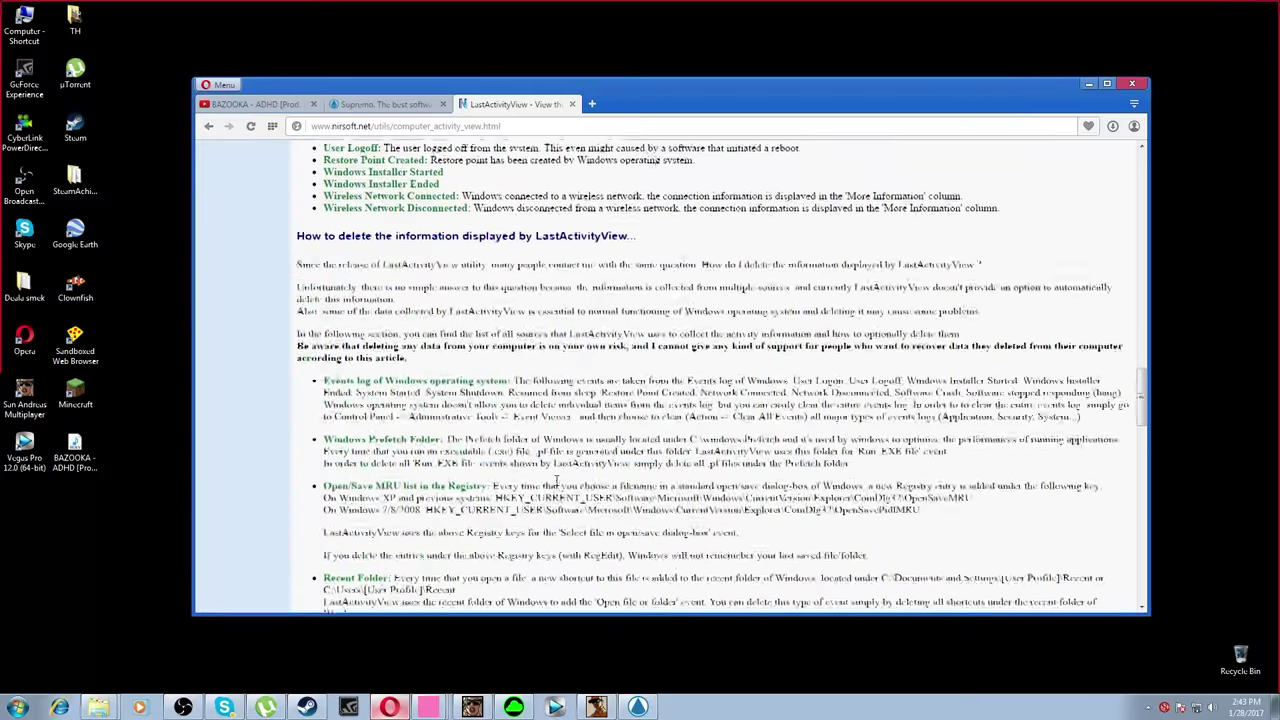
scroll(556, 482, "down", 15)
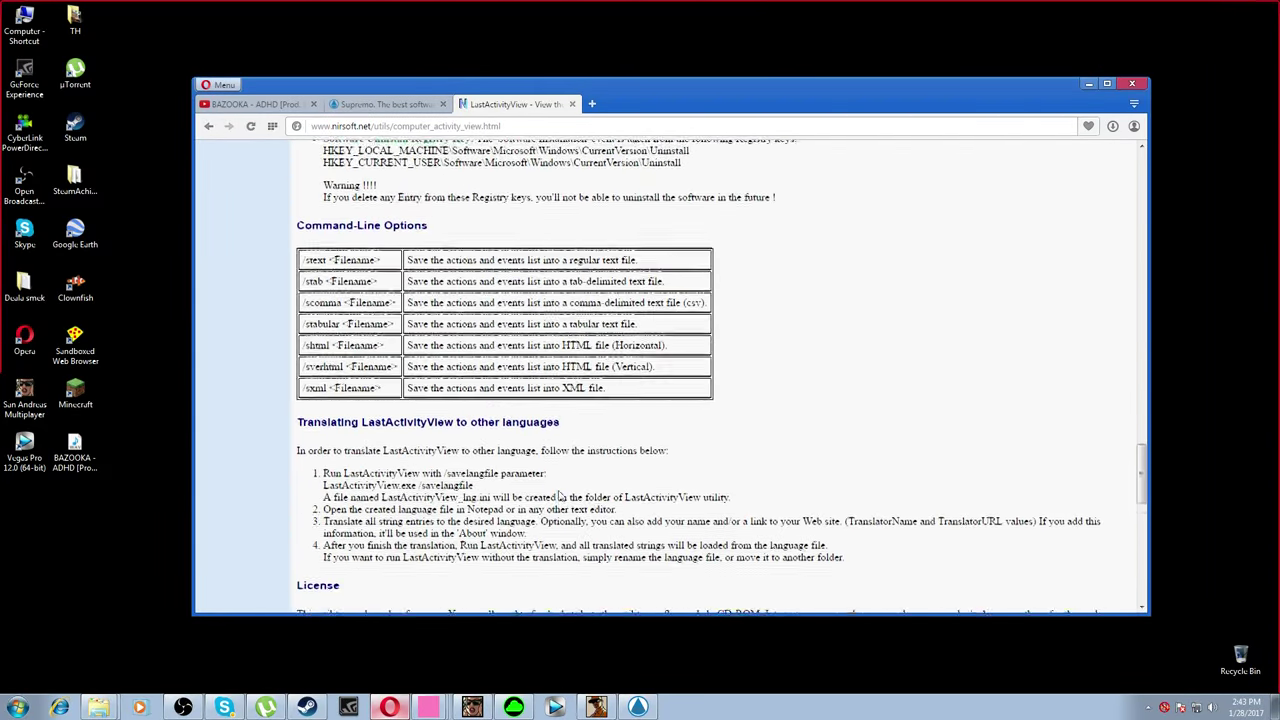
left_click(716, 438)
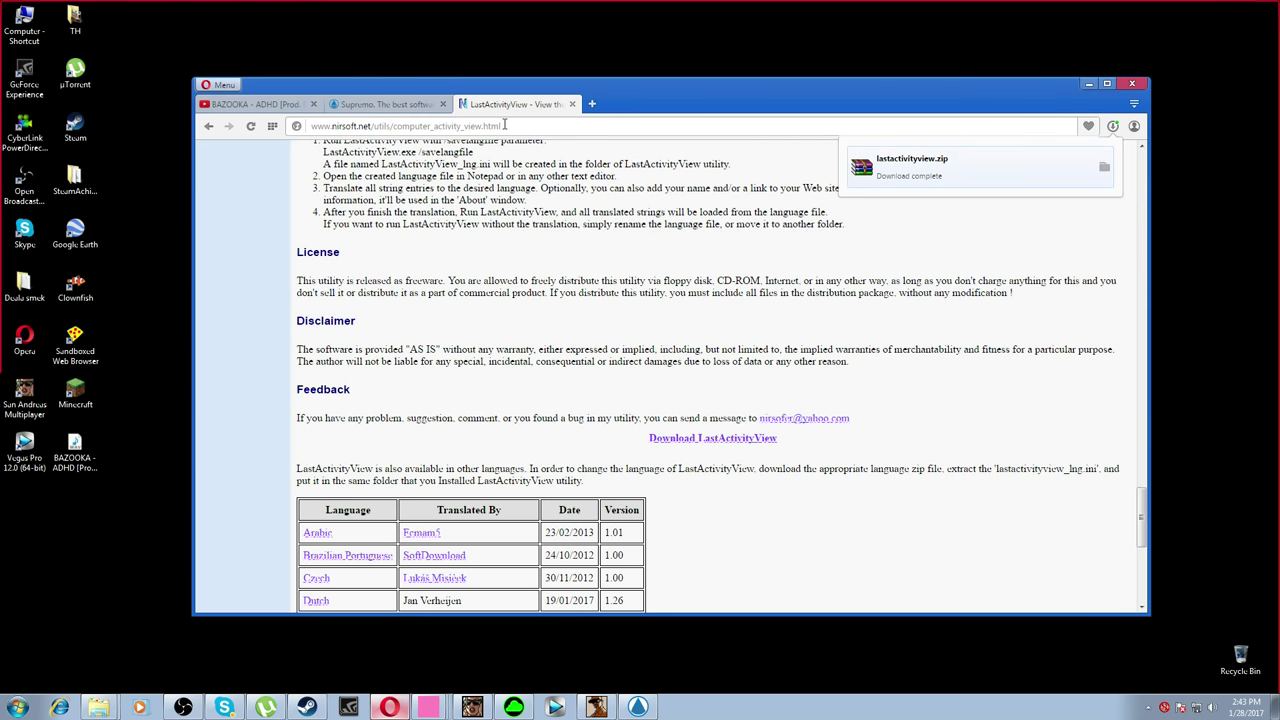
Search google.ro for "download osf" and open the OSForensics download page
left_click(537, 125)
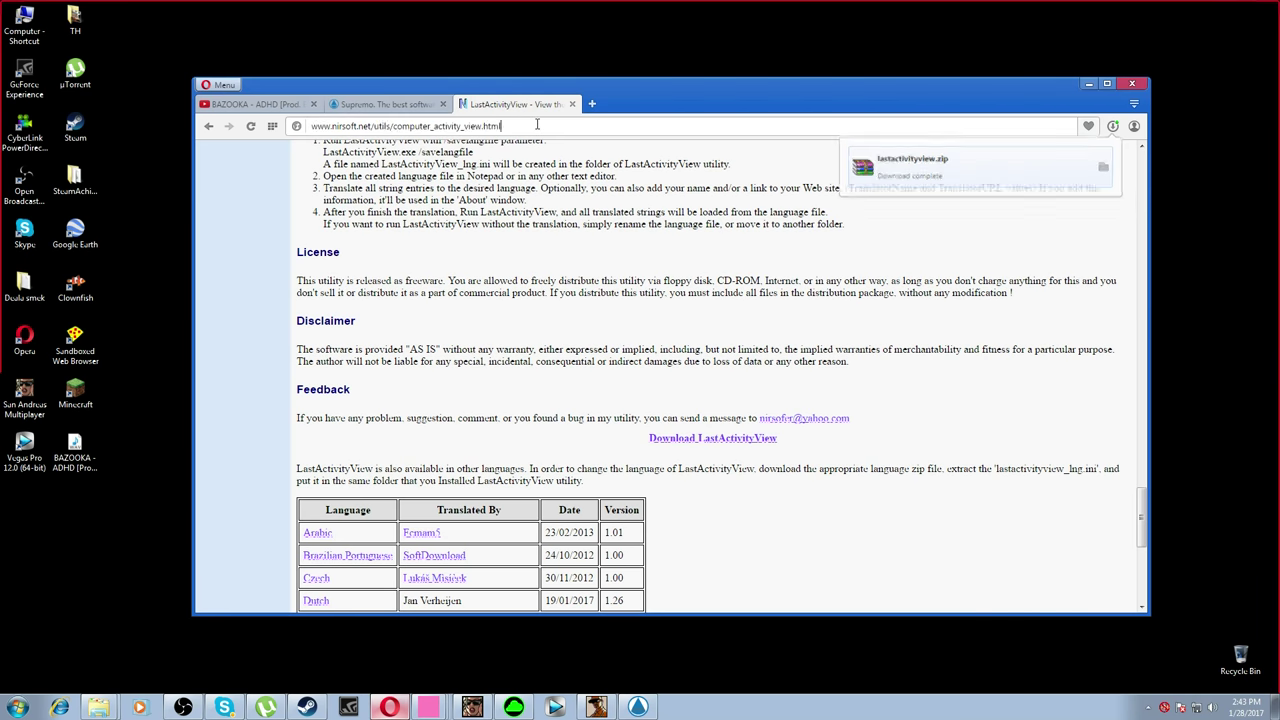
type("g")
key("Return")
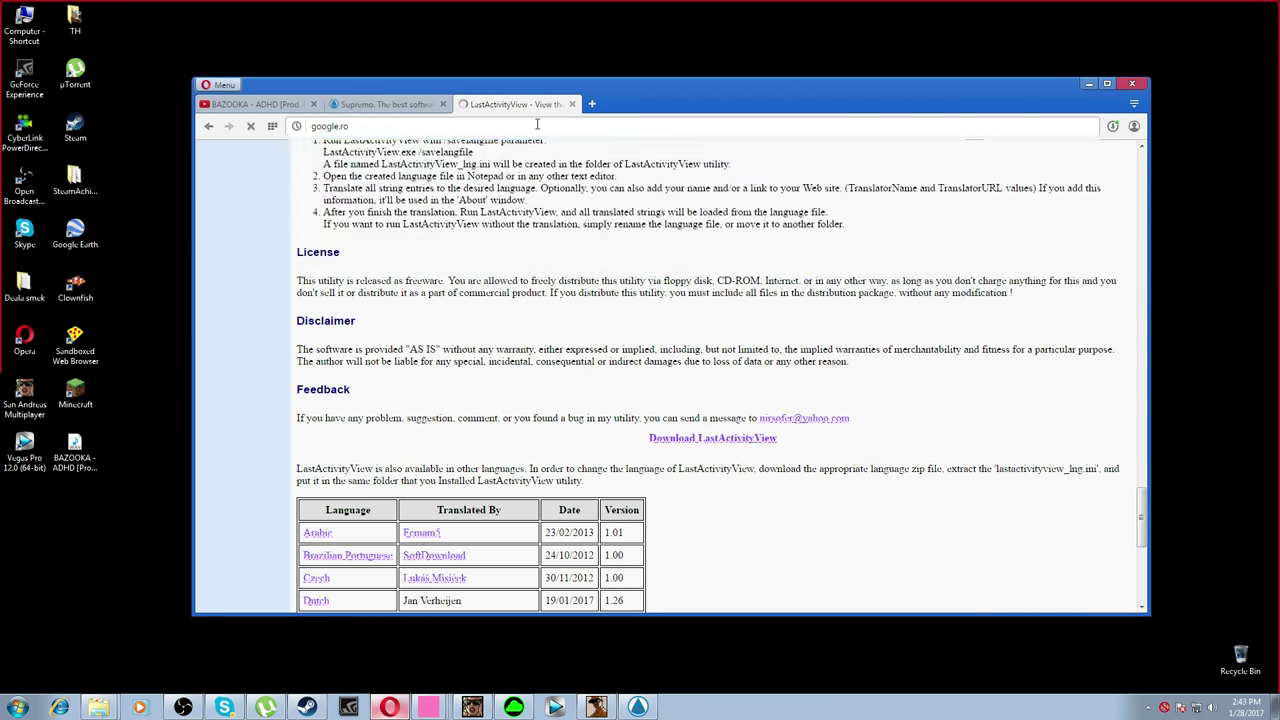
type("download osf")
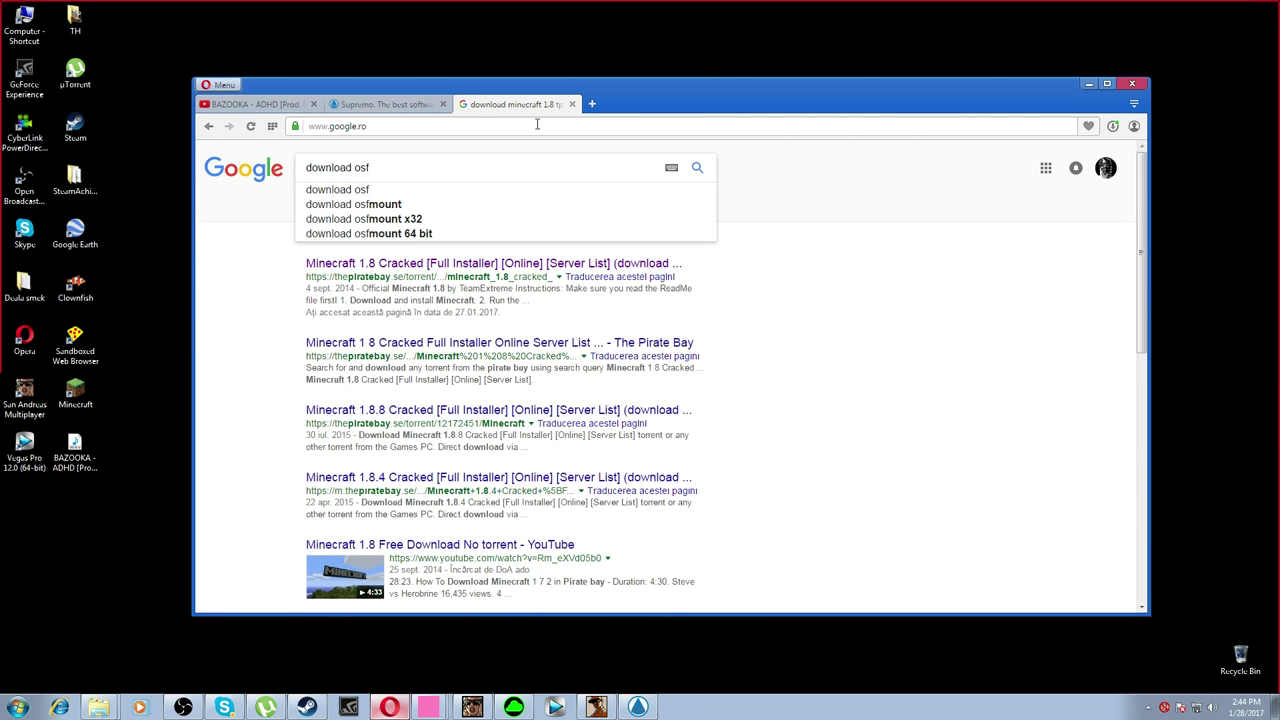
key("Return")
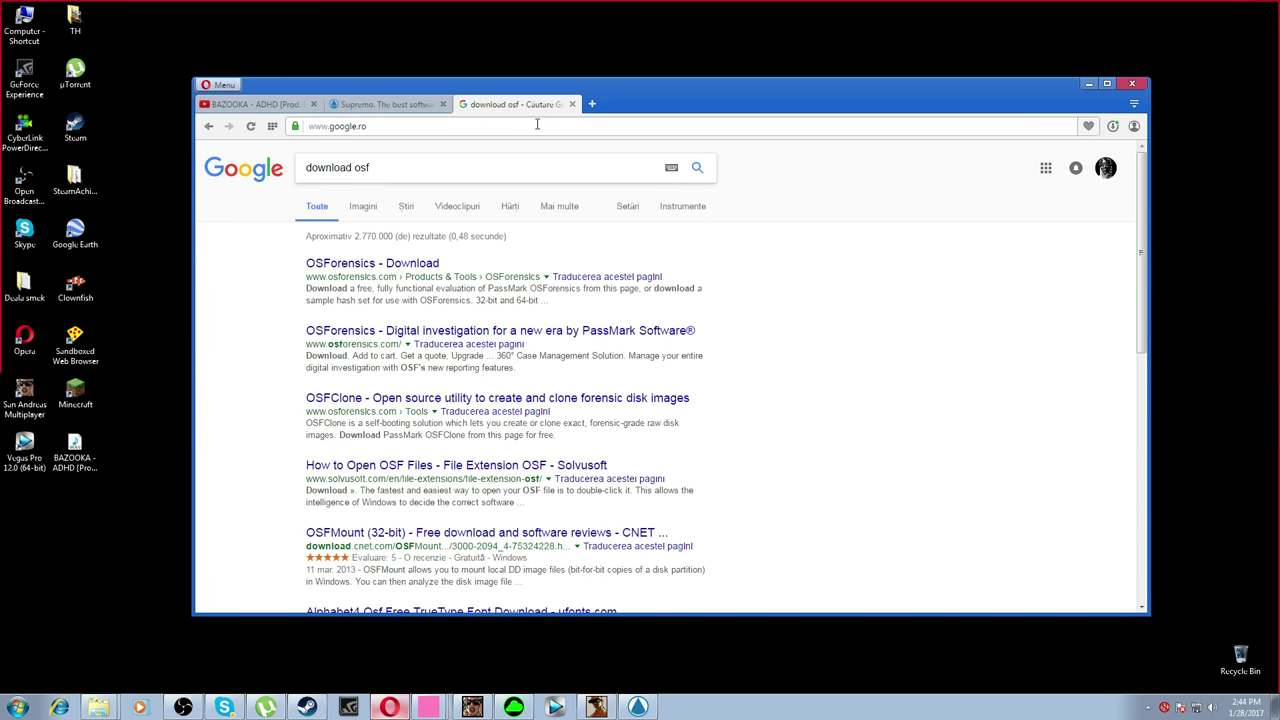
left_click(387, 265)
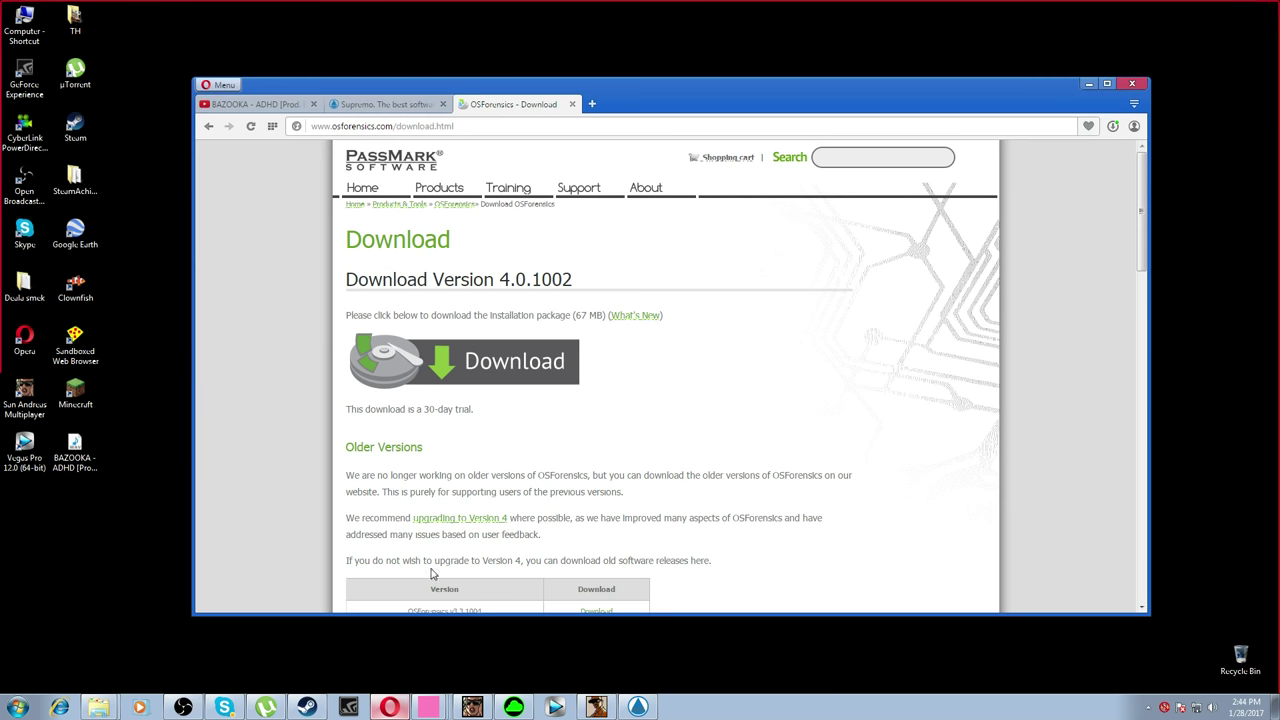
Download the OSForensics version 4.0.1002 installer and save it to the Desktop as osf
right_click(637, 43)
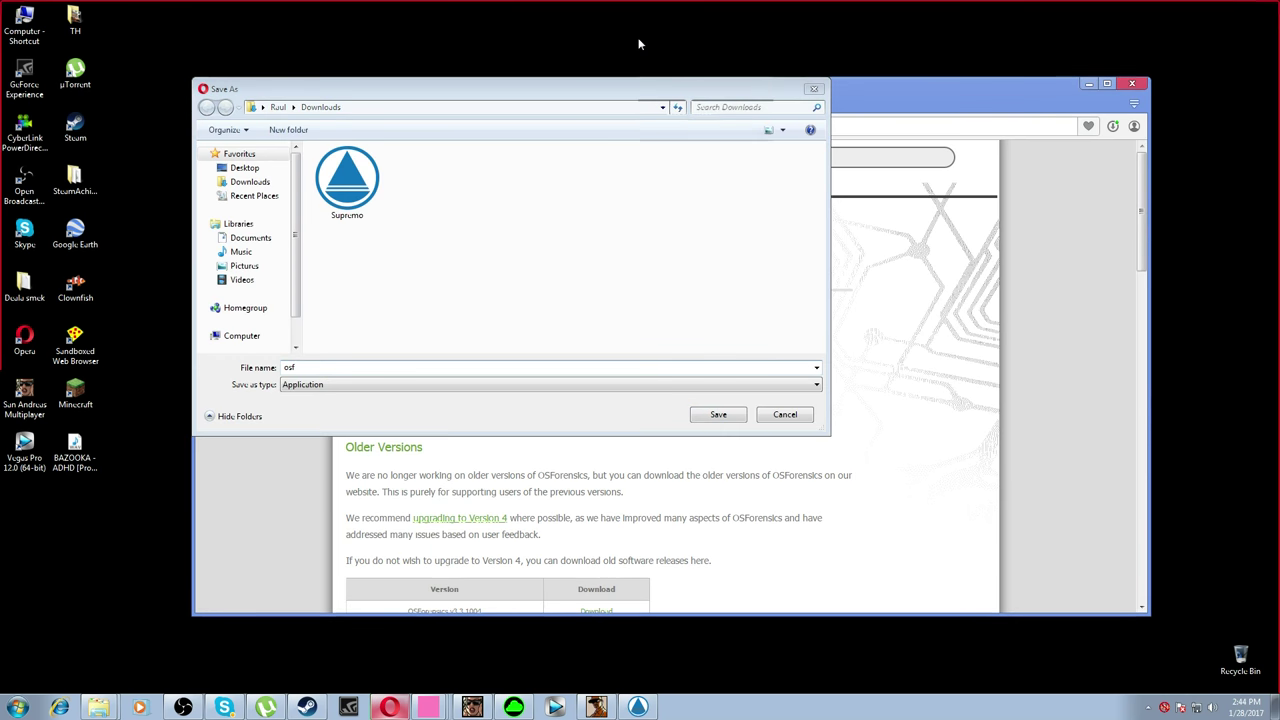
left_click(256, 170)
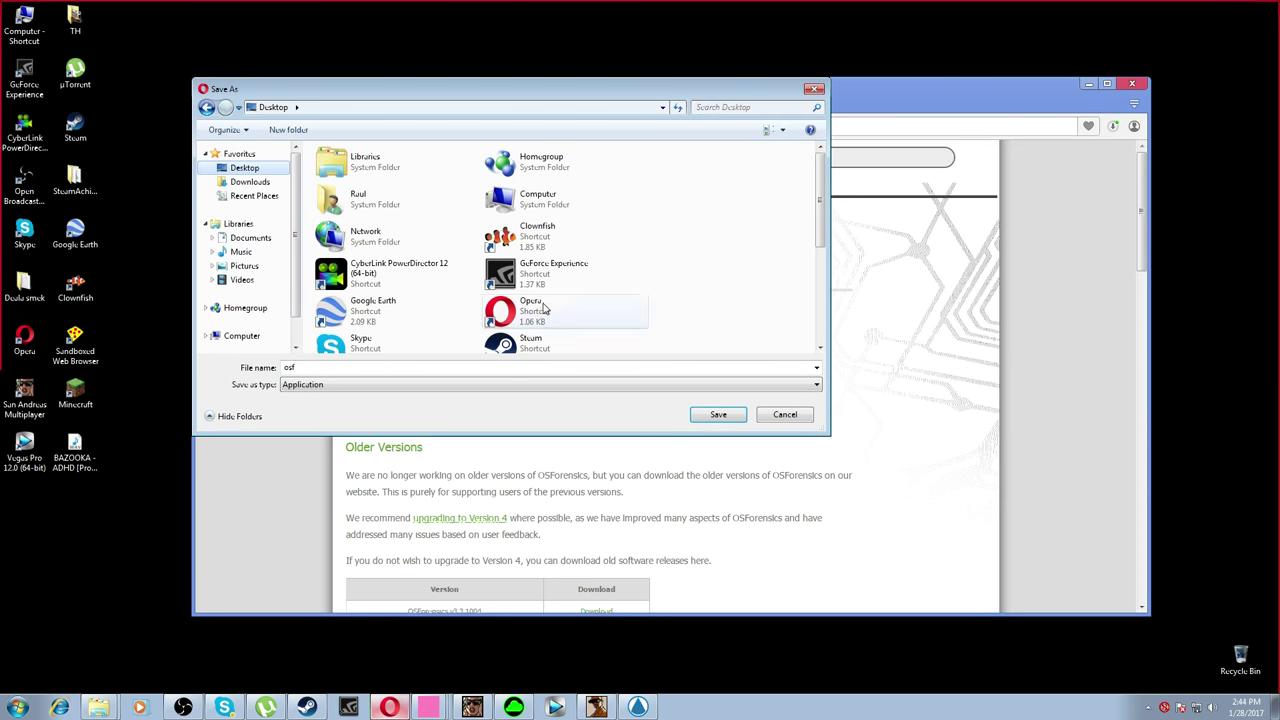
left_click(725, 416)
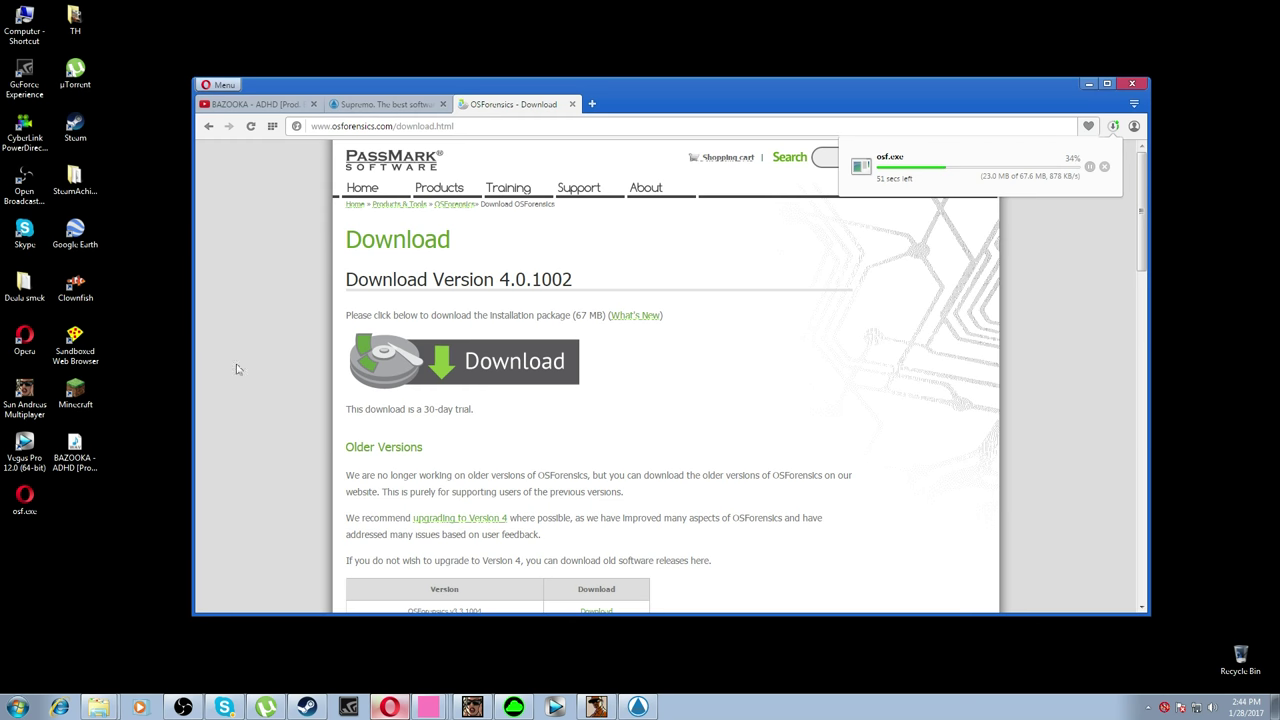
Open the downloaded lastactivityview.zip from Opera's downloads, run the LastActivityView application inside it and maximise its window
left_click(1116, 126)
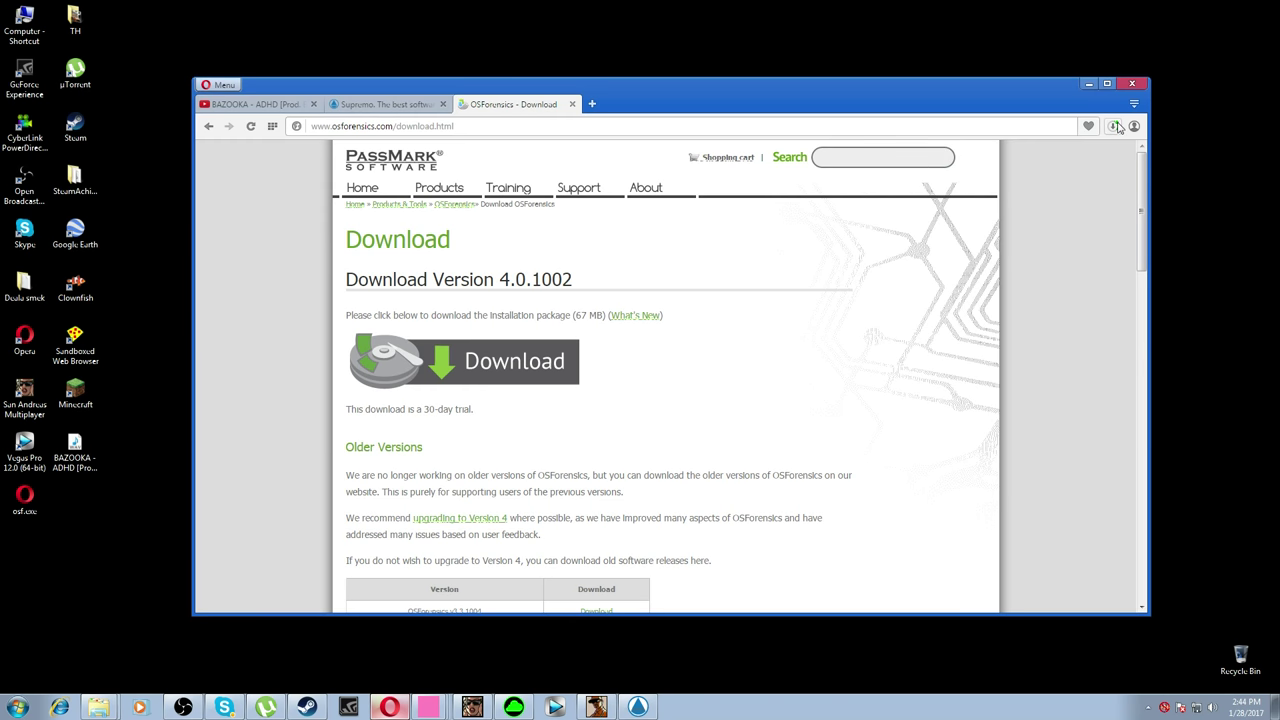
left_click(1116, 126)
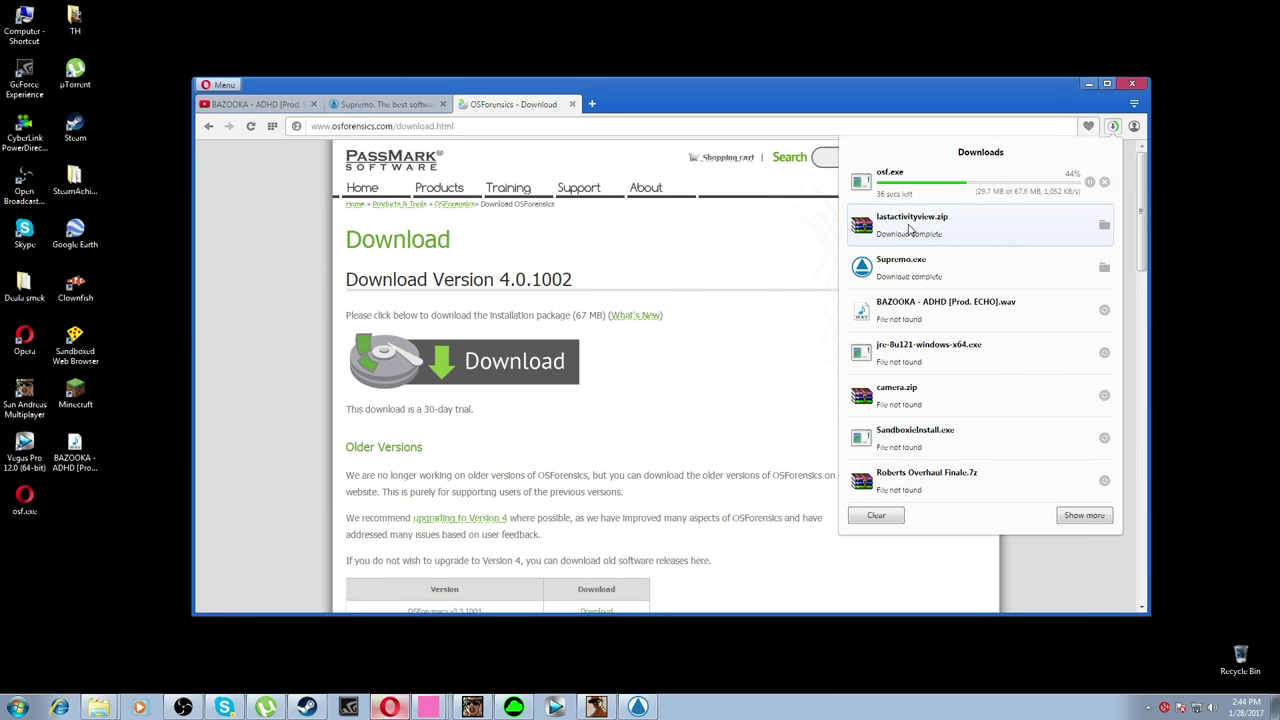
left_click(910, 229)
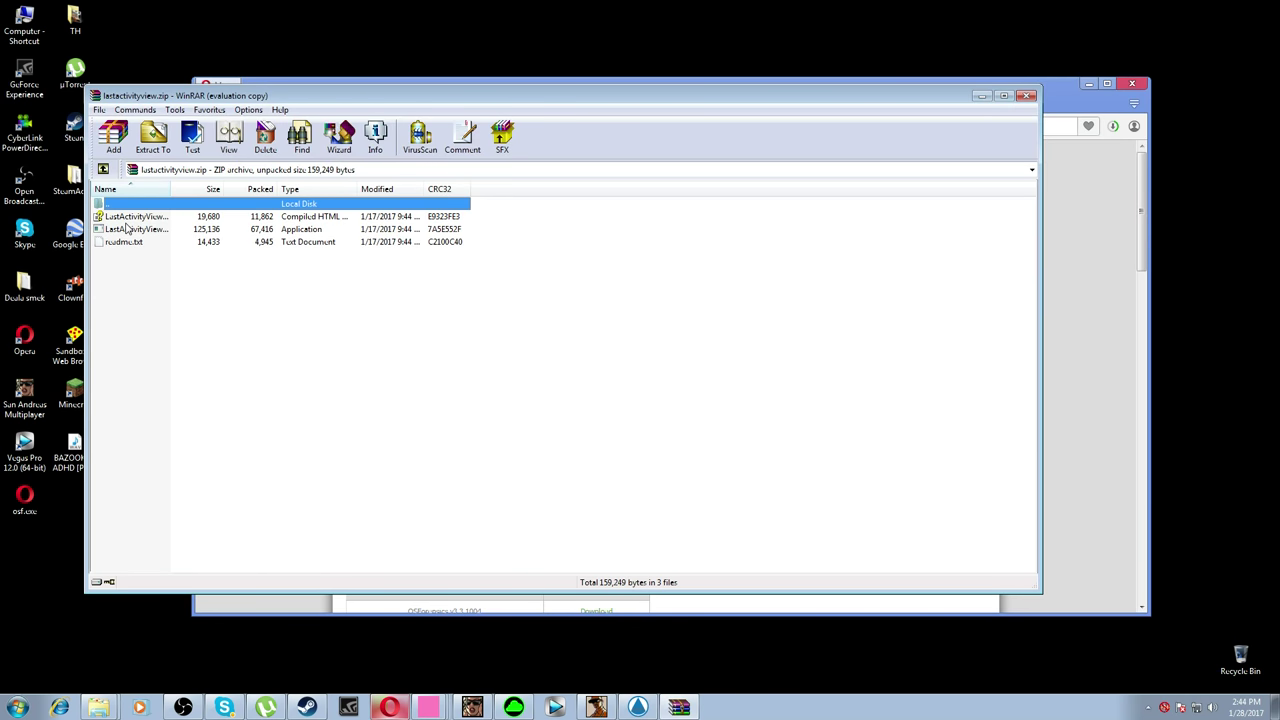
left_click(124, 229)
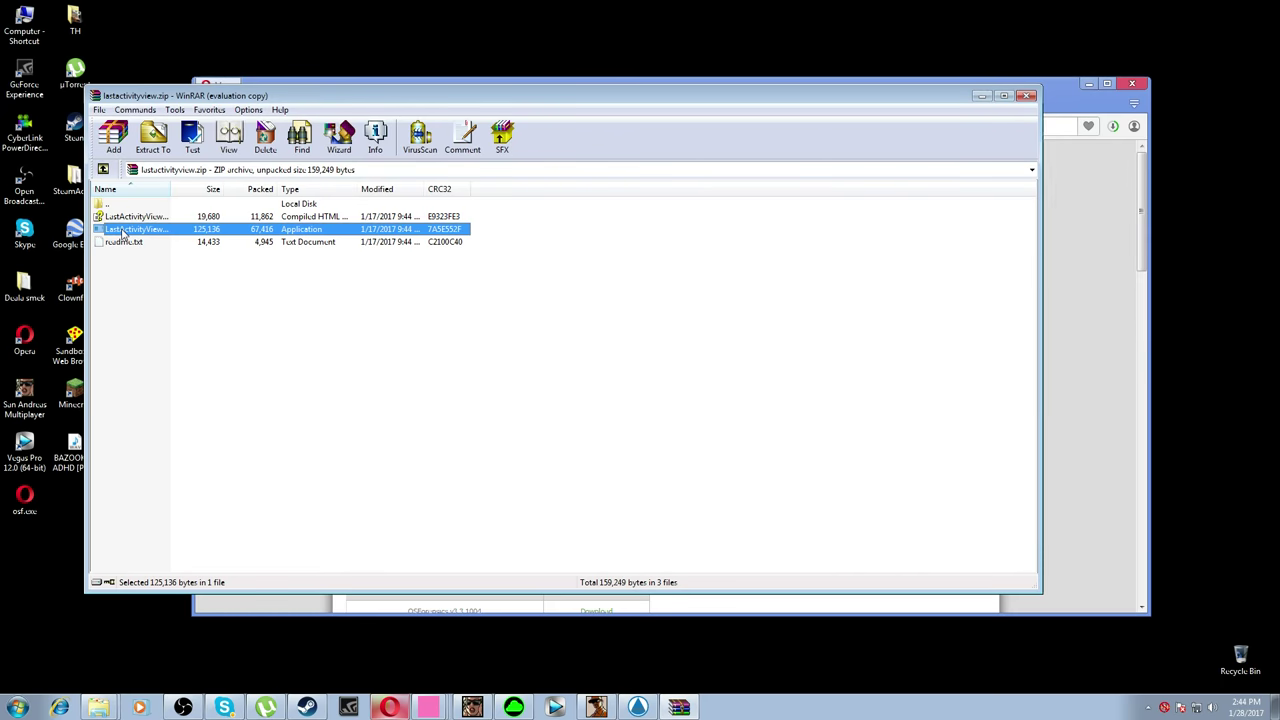
double_click(122, 229)
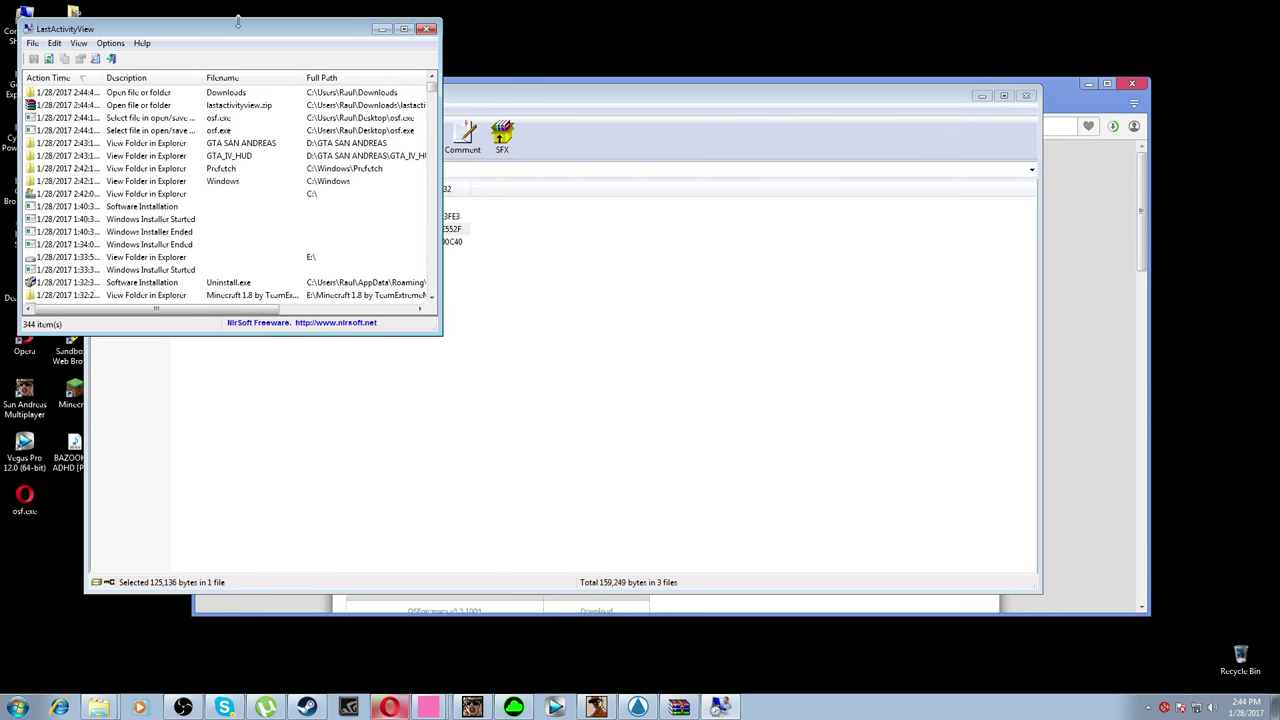
double_click(270, 30)
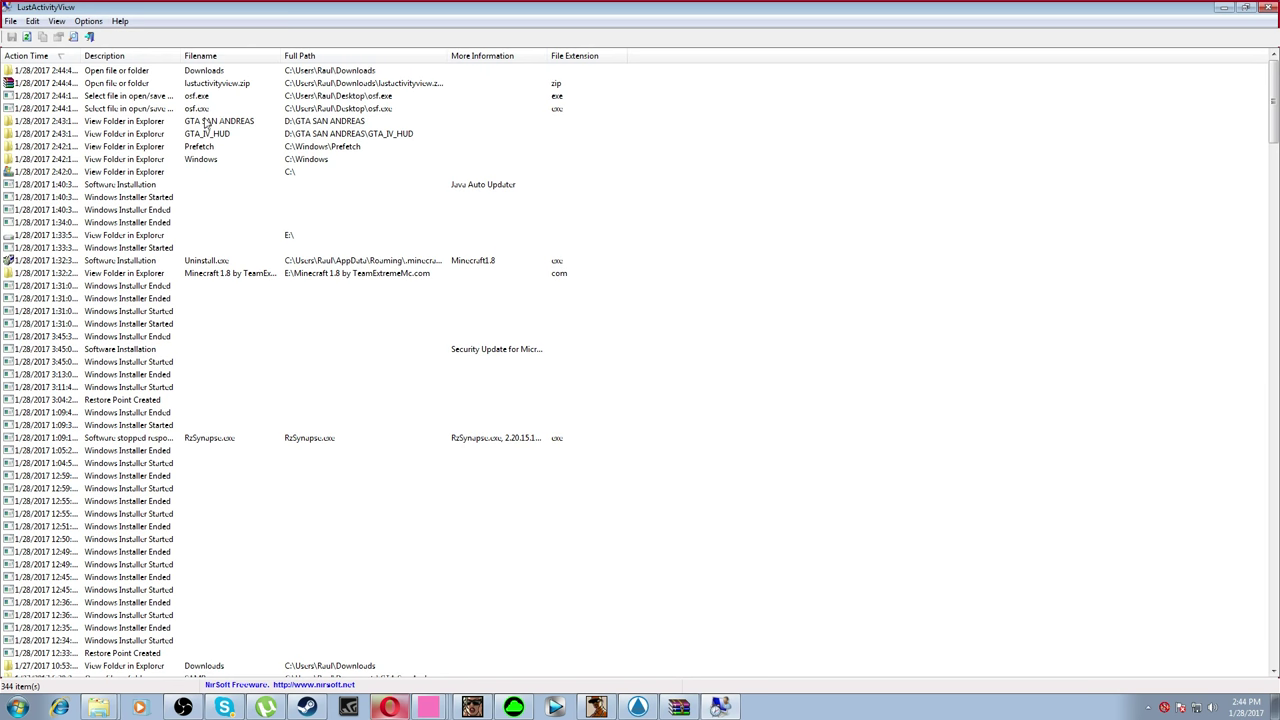
Examine the logged activity from 1/28/2017 back to 1/26/2017, checking opened files, viewed folders, software crashes and installations
left_click(281, 314)
scroll(281, 317, "down", 3)
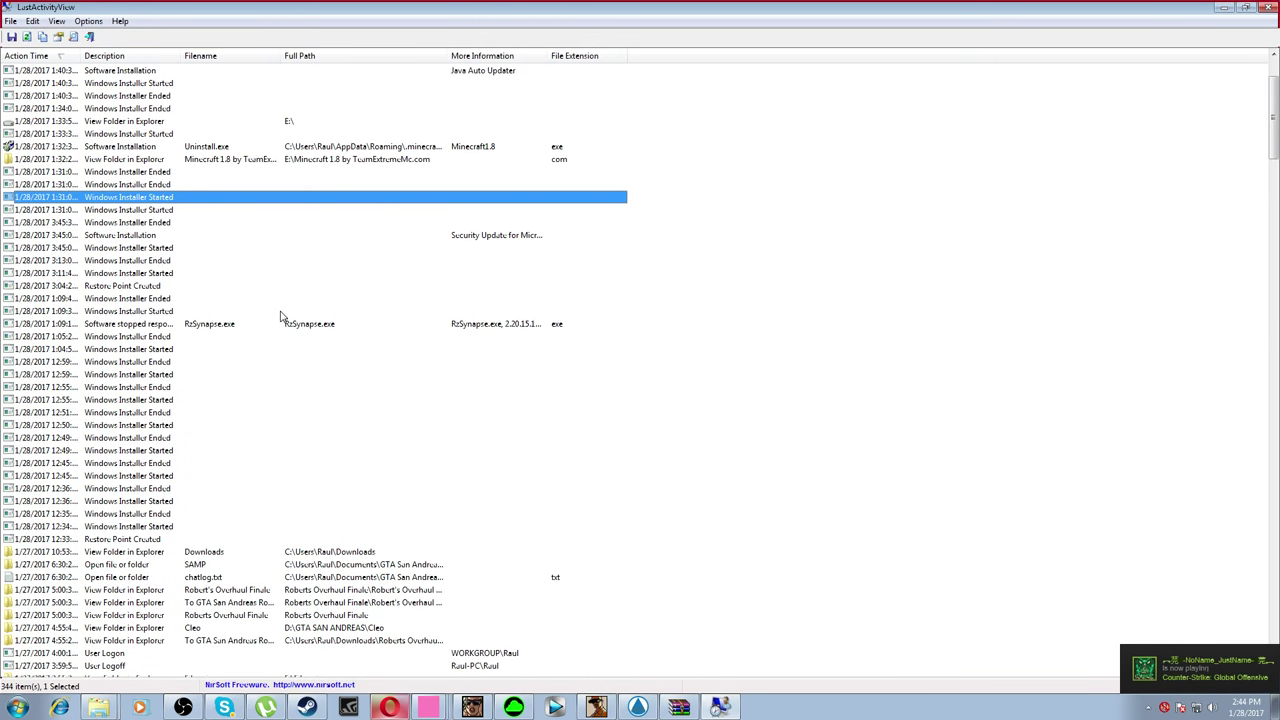
scroll(246, 330, "down", 9)
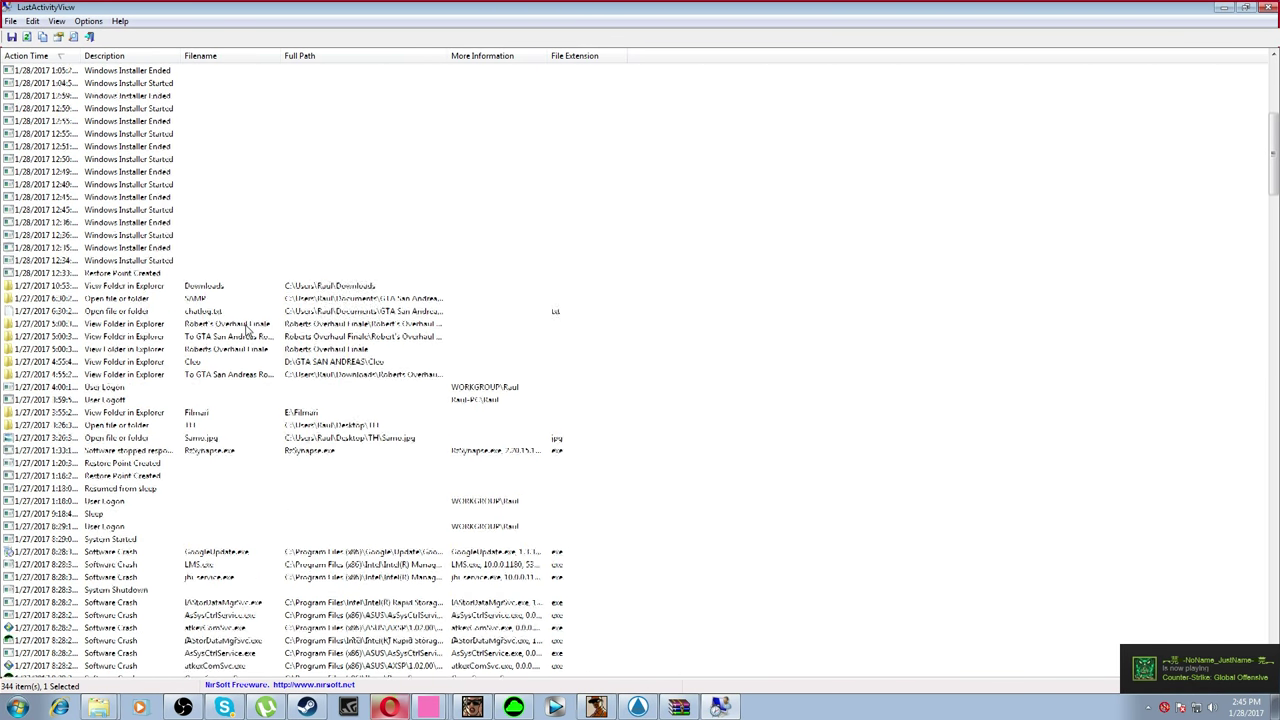
scroll(239, 292, "down", 2)
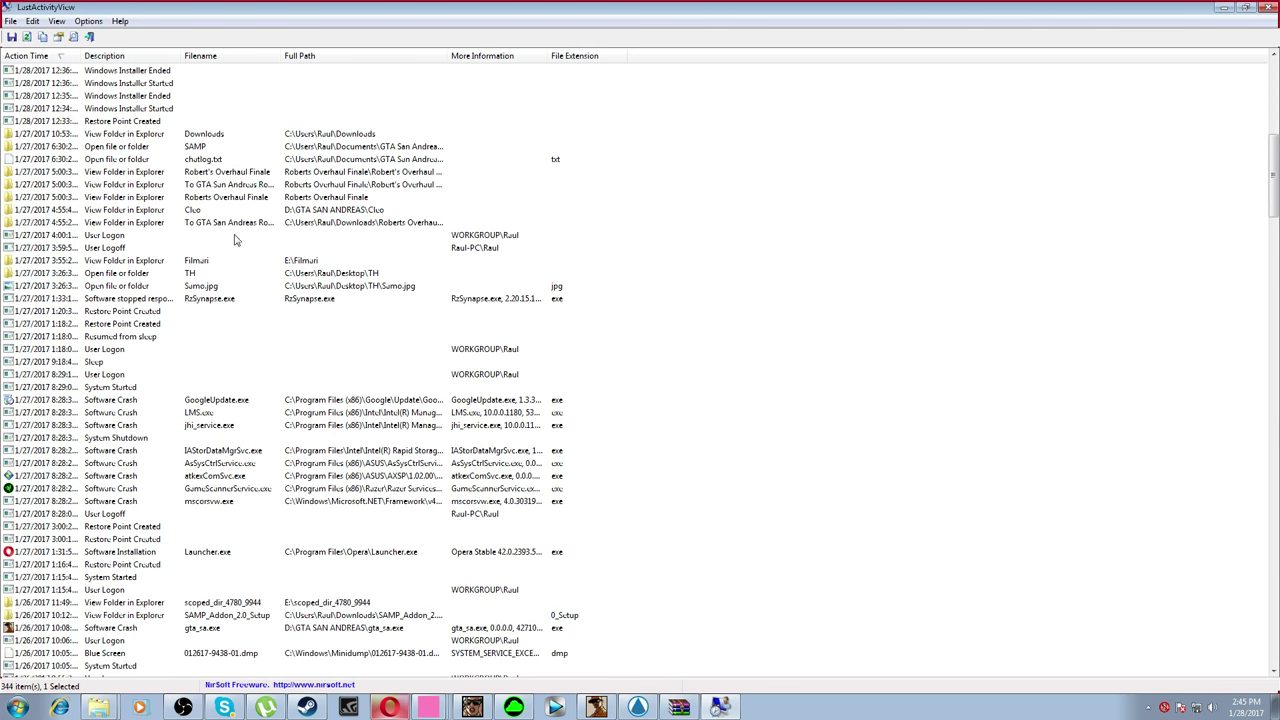
scroll(233, 257, "down", 1)
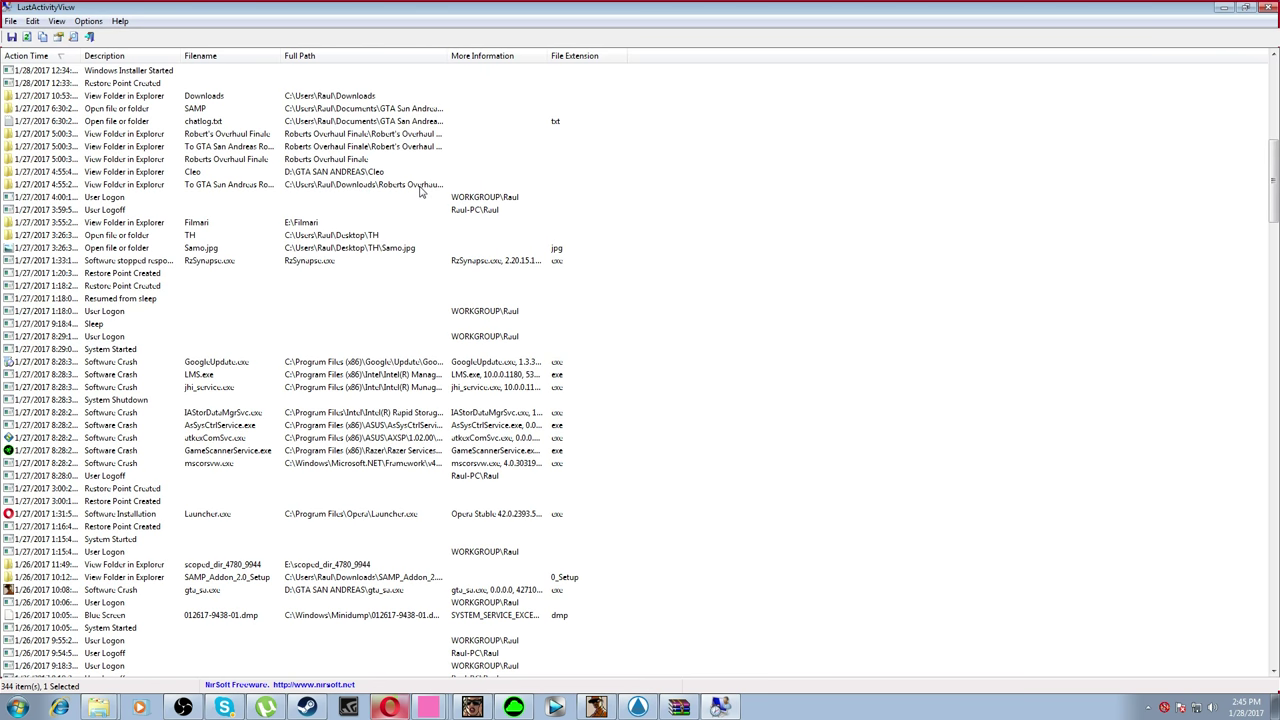
scroll(420, 192, "down", 2)
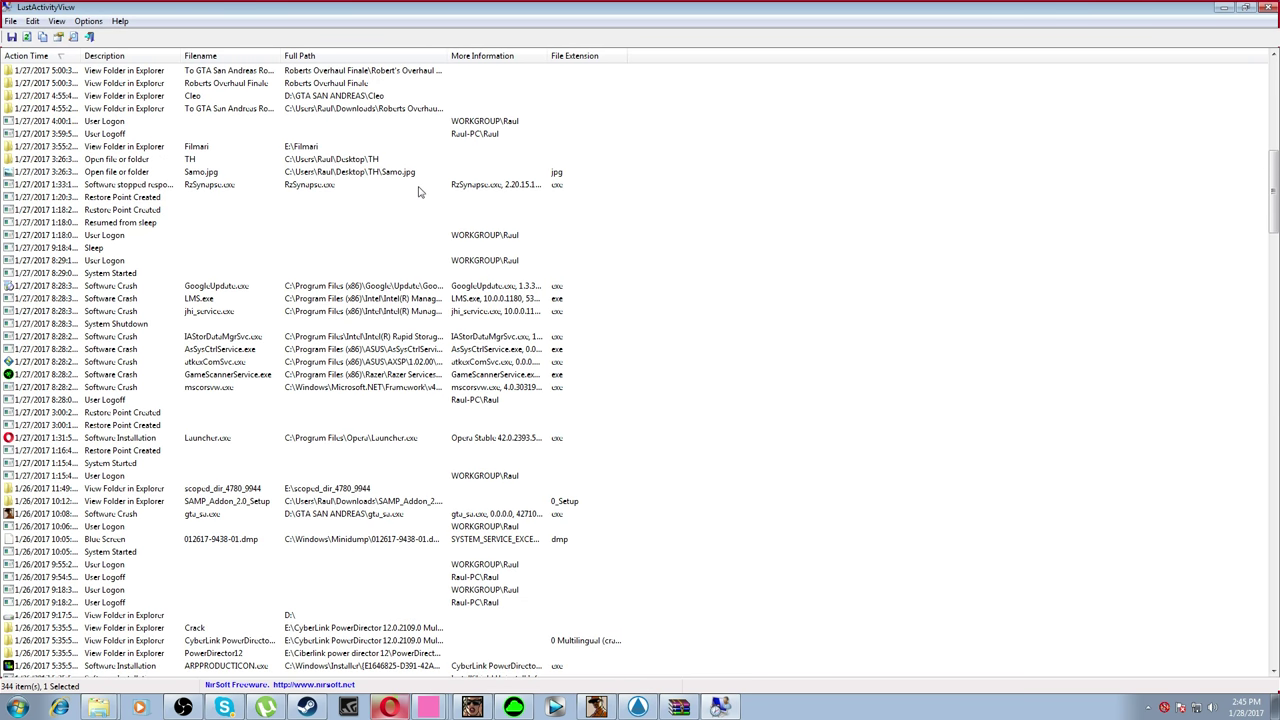
scroll(420, 192, "down", 3)
scroll(365, 262, "down", 1)
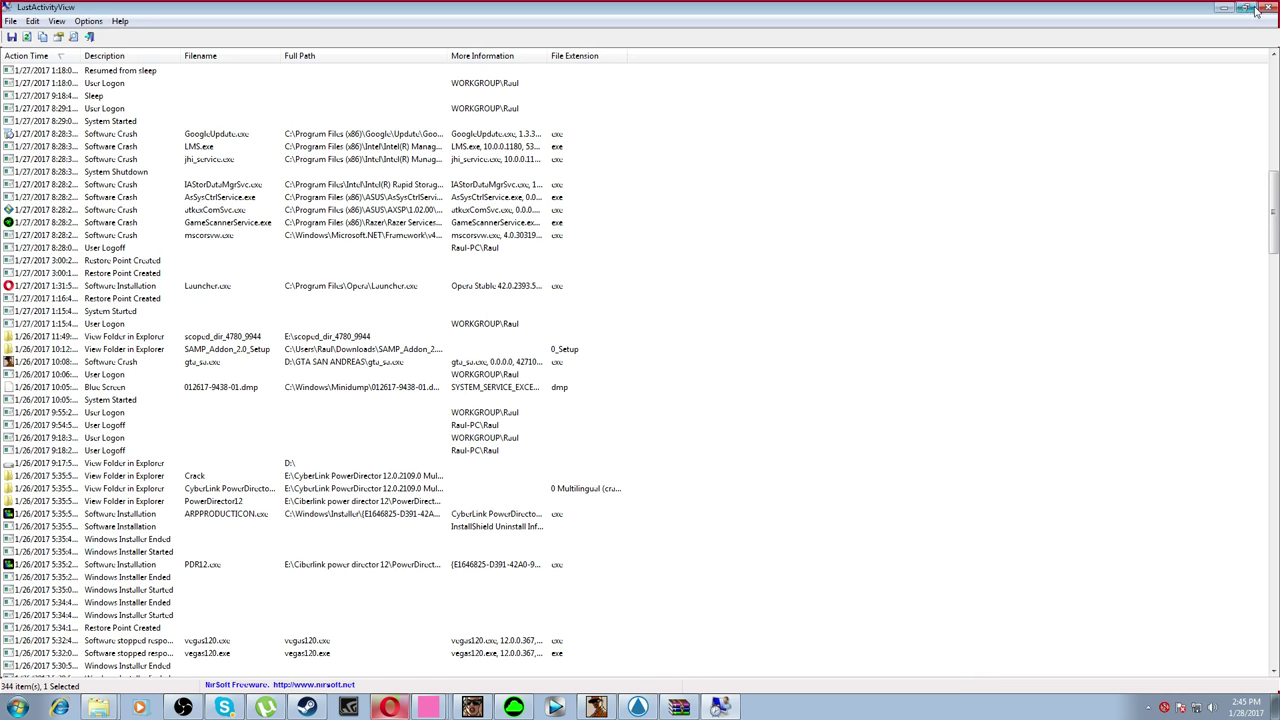
Search the activity list downward for "renko"
left_click(946, 157)
key("ctrl+f")
type("um")
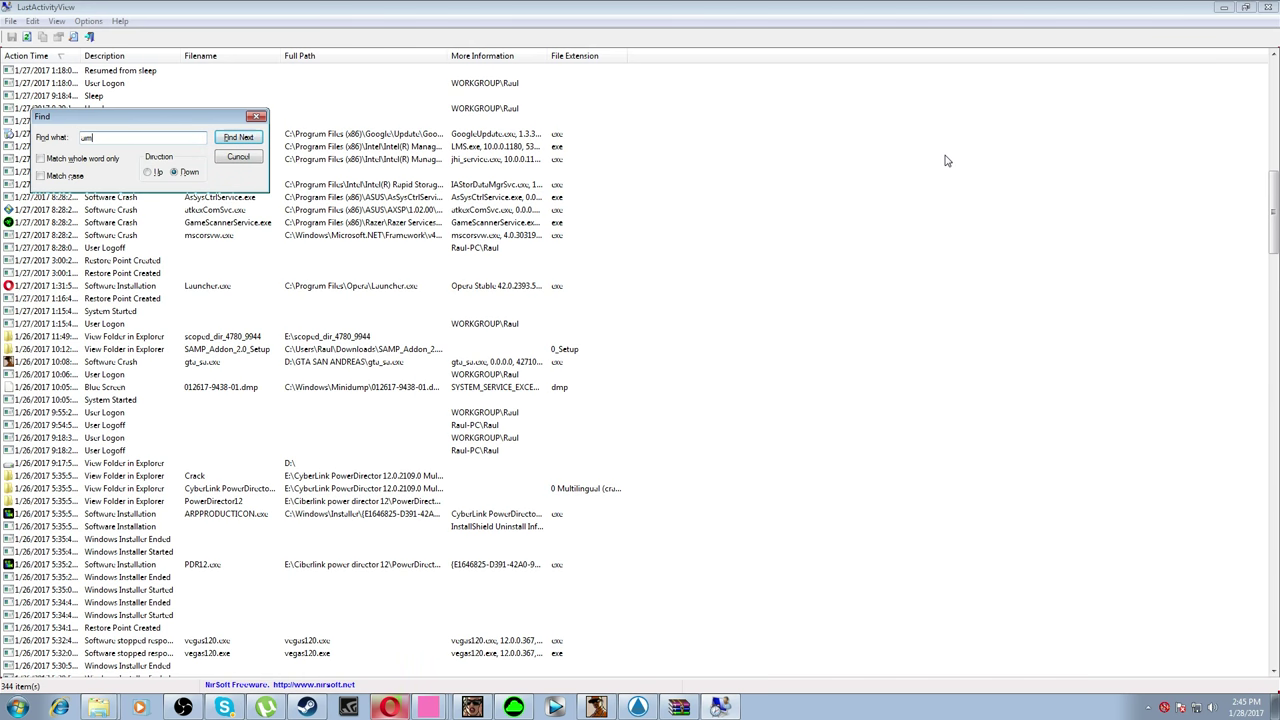
key("BackSpace")
key("BackSpace")
type("runku")
key("Return")
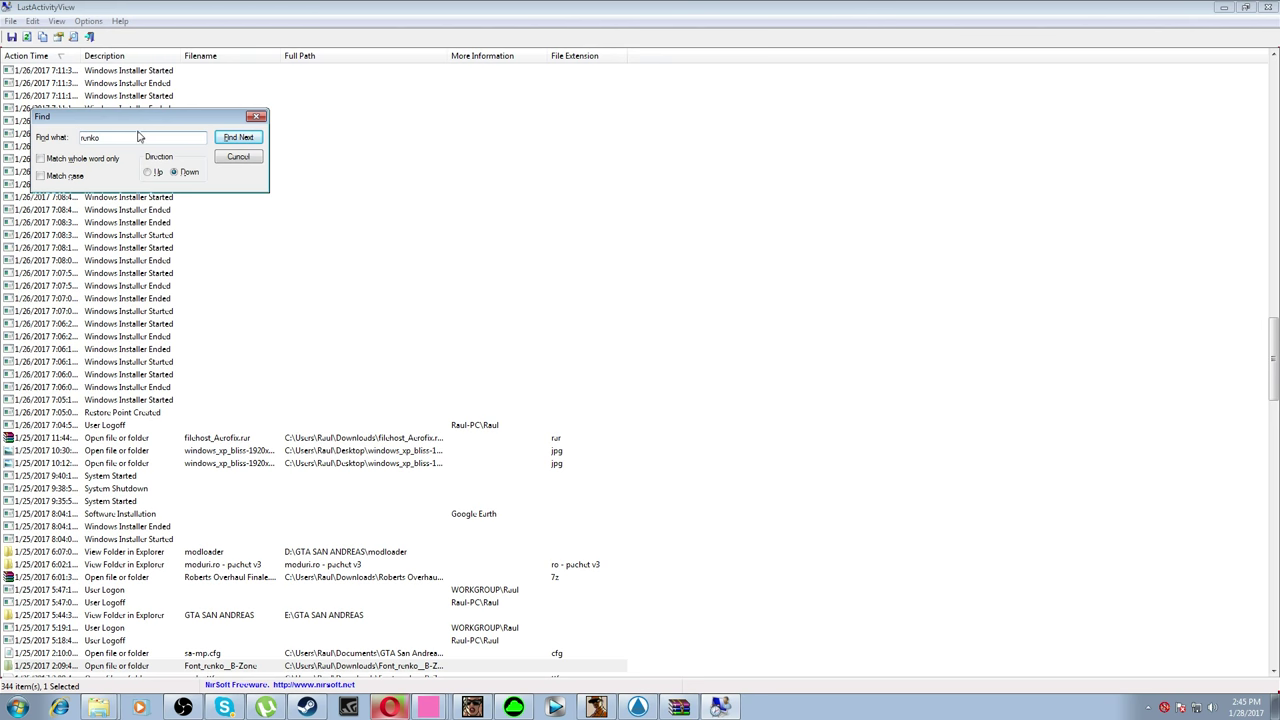
left_click_drag(141, 120, 463, 119)
type("x fontu de pe f")
key("ctrl+a")
key("BackSpace")
type("nu e runko x fo")
key("BackSpace")
key("BackSpace")
key("BackSpace")
key("BackSpace")
key("BackSpace")
key("BackSpace")
key("BackSpace")
key("BackSpace")
key("BackSpace")
key("BackSpace")
key("BackSpace")
key("BackSpace")
key("BackSpace")
key("BackSpace")
key("BackSpace")
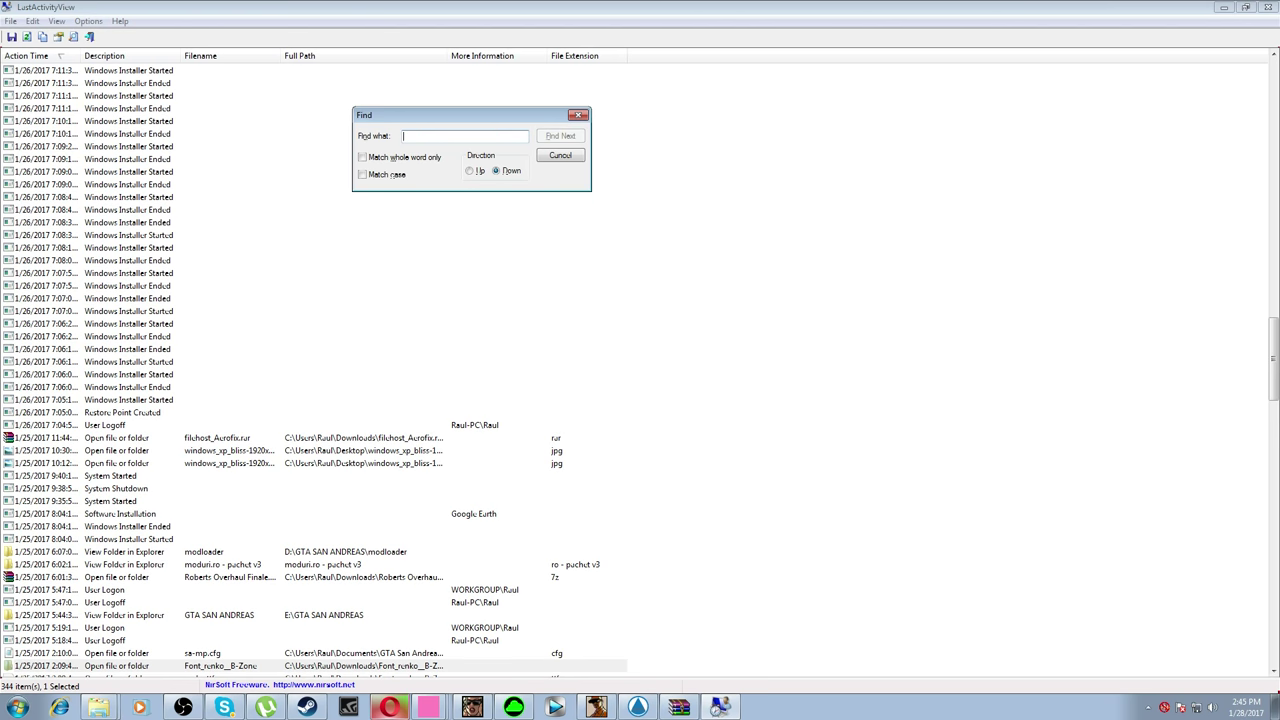
type("usbcuptu")
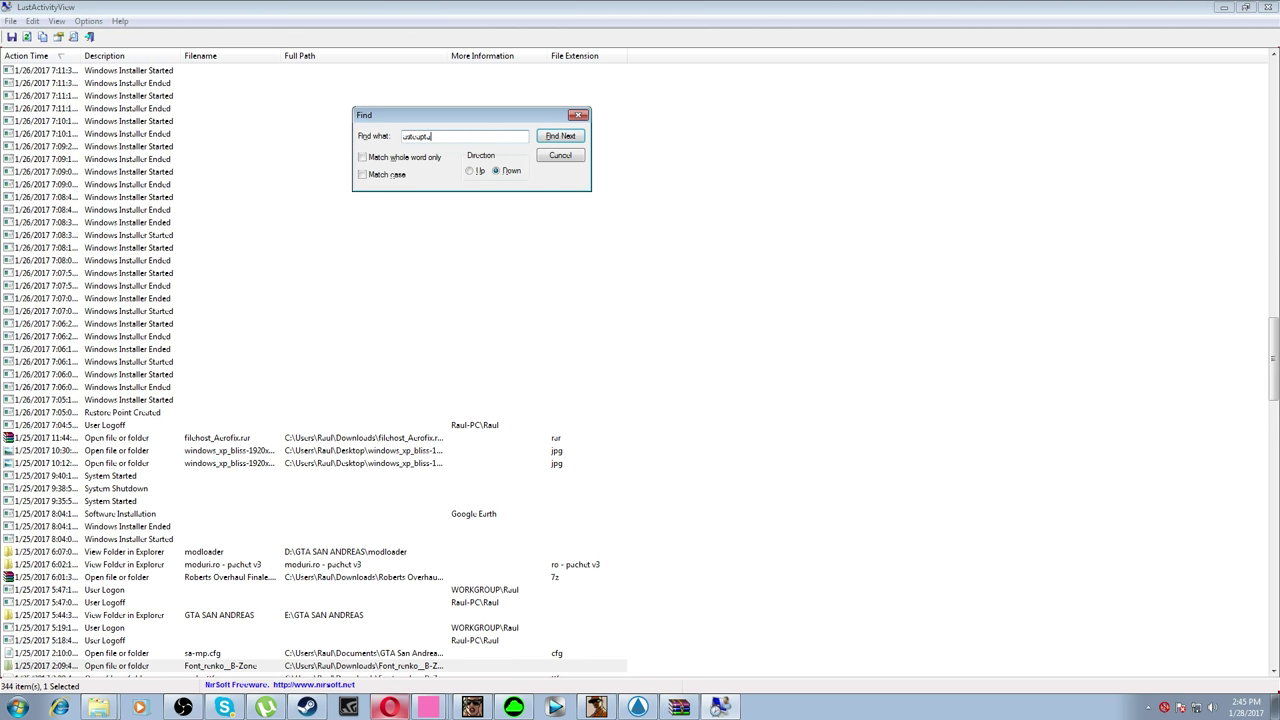
Search the activity list for "renko" again, go through the successive matches and close the Find dialog
double_click(494, 136)
type("runko")
key("Return")
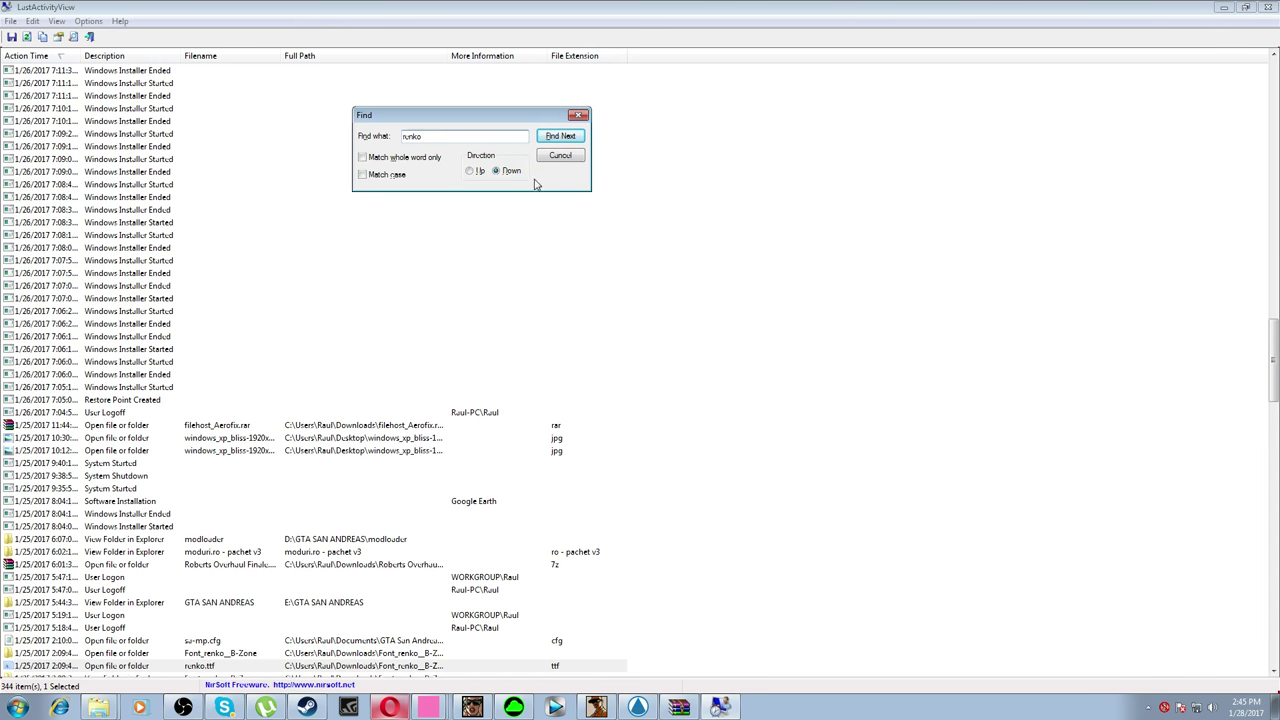
left_click(549, 142)
left_click(549, 142)
left_click(549, 142)
left_click(549, 142)
left_click(549, 142)
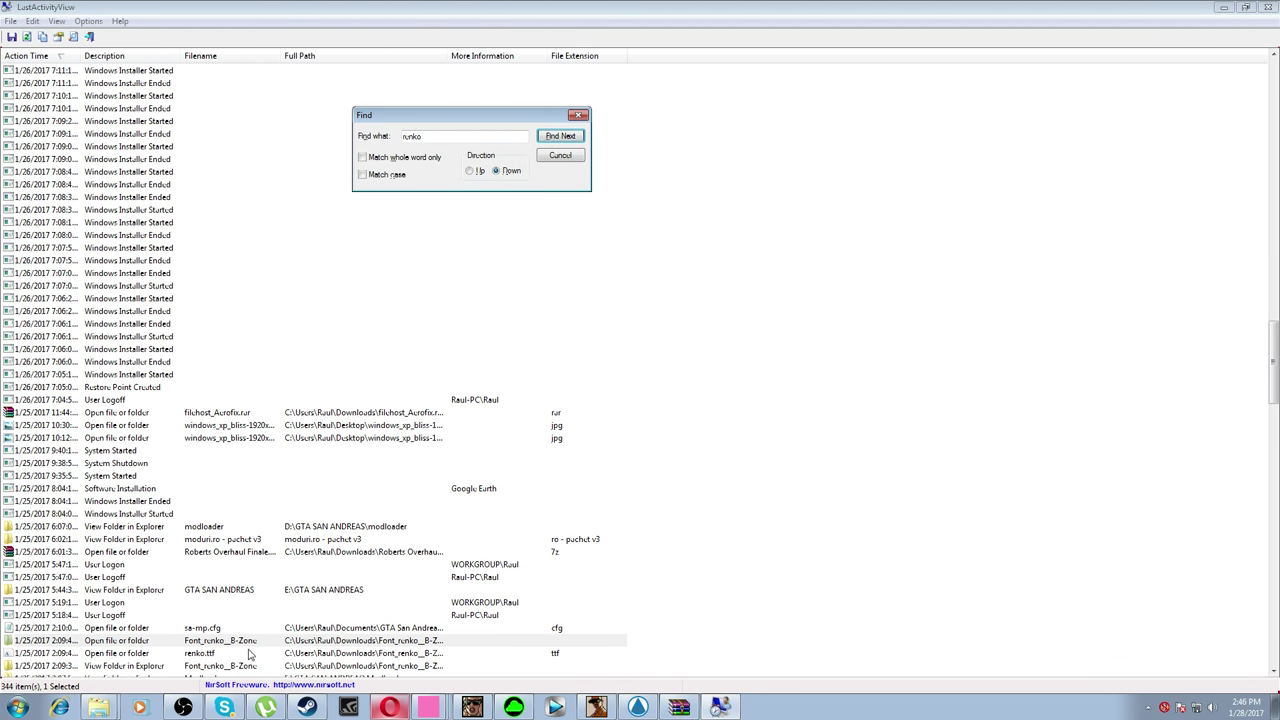
left_click(578, 116)
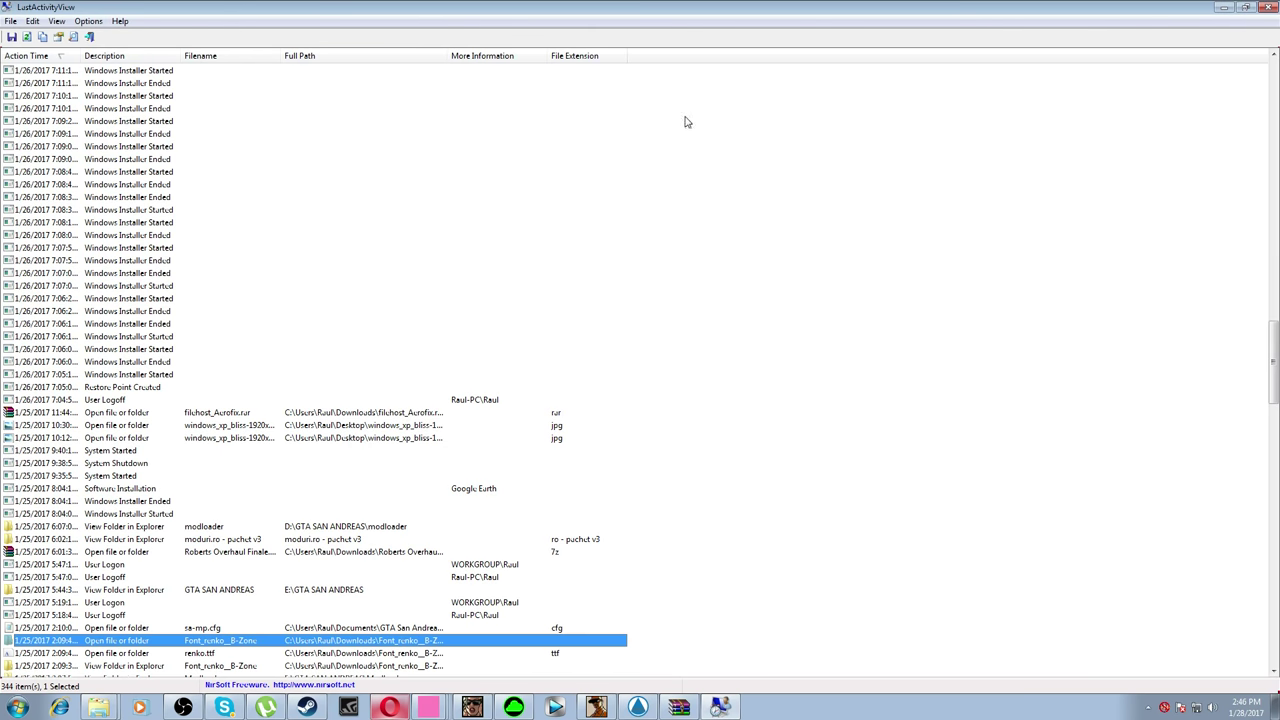
Close LastActivityView, decline putting the modified files into the archive and close lastactivityview.zip in WinRAR
left_click(1270, 8)
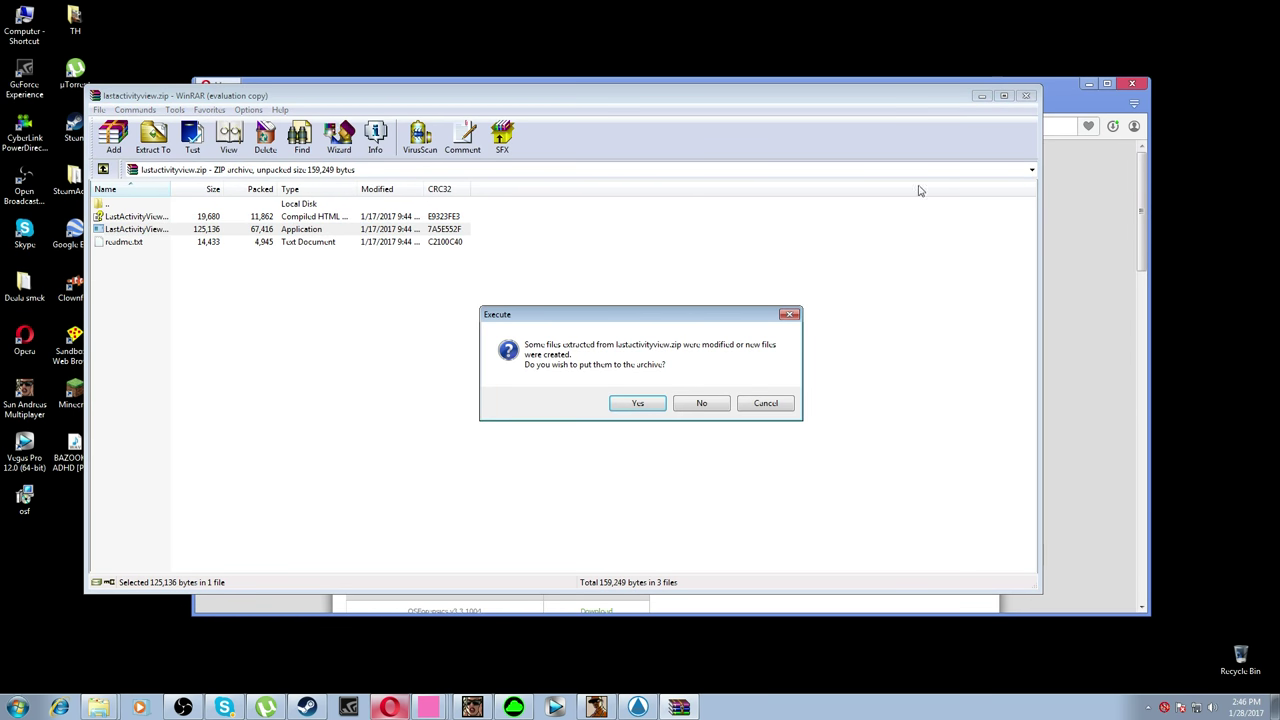
left_click(699, 404)
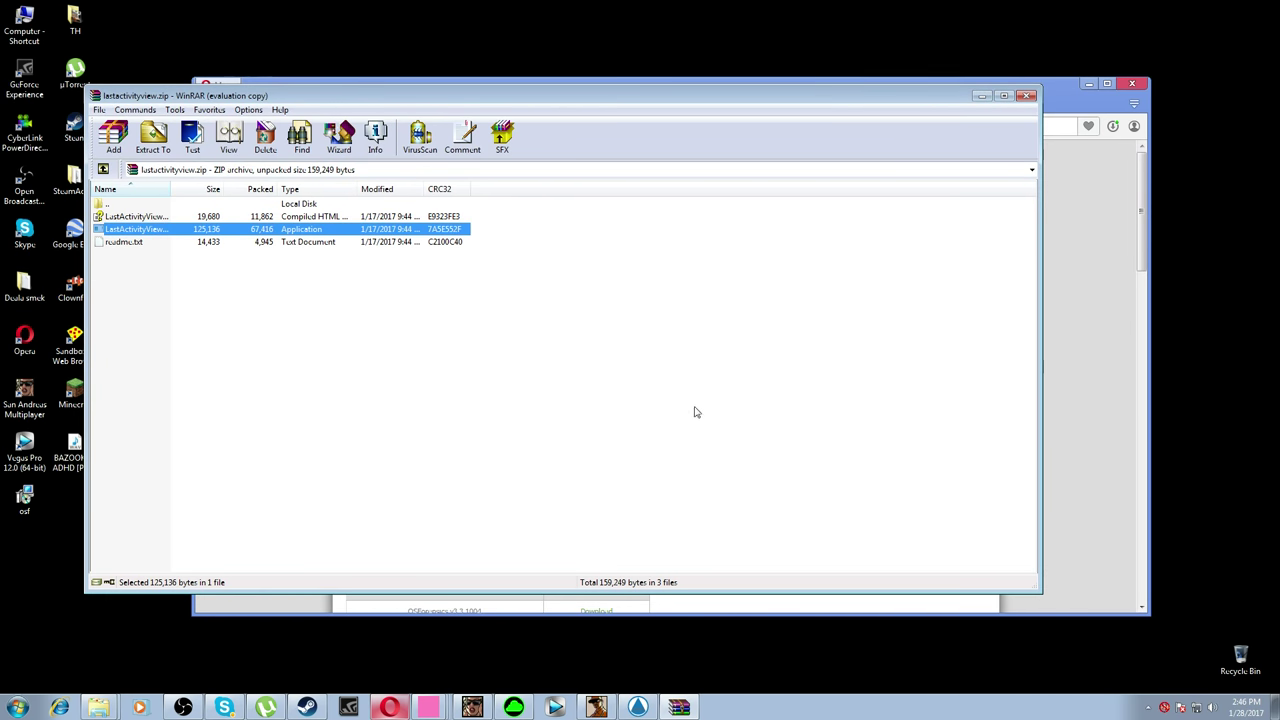
left_click(1026, 95)
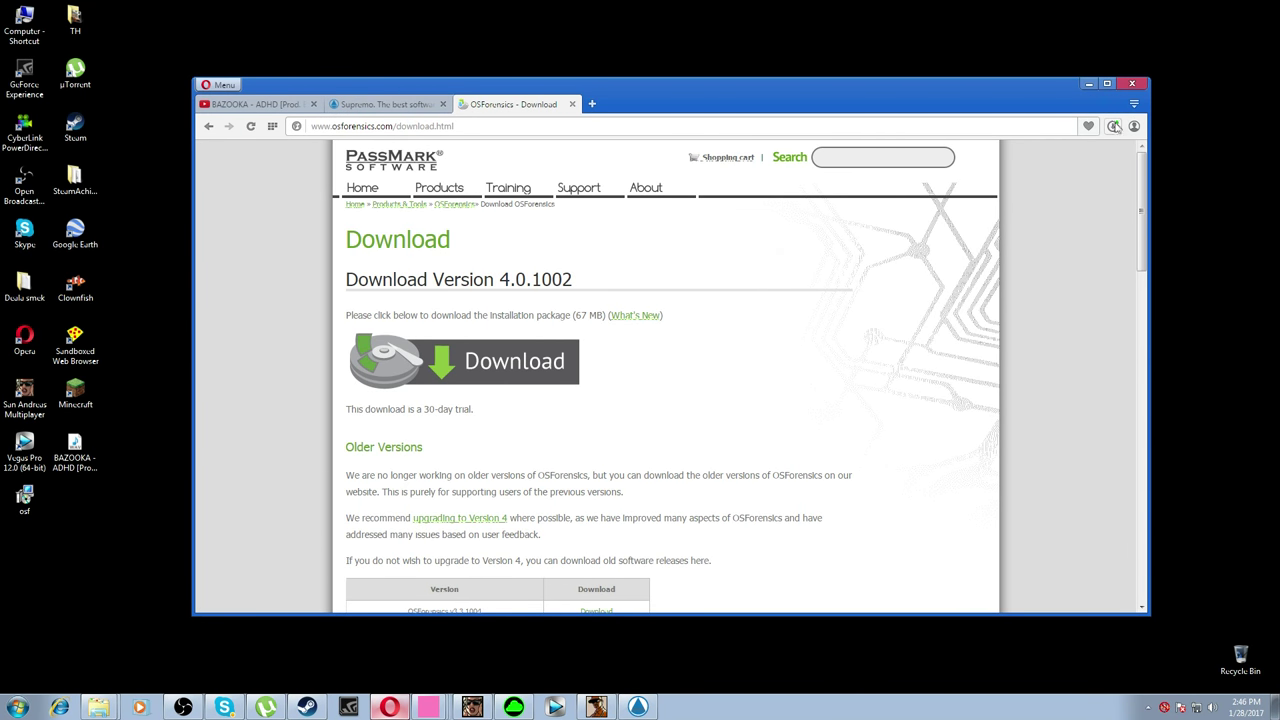
Run the downloaded osf.exe, accept the license agreement and start installing OSForensics to C:\Program Files\OSForensics with a desktop icon
left_click(1113, 126)
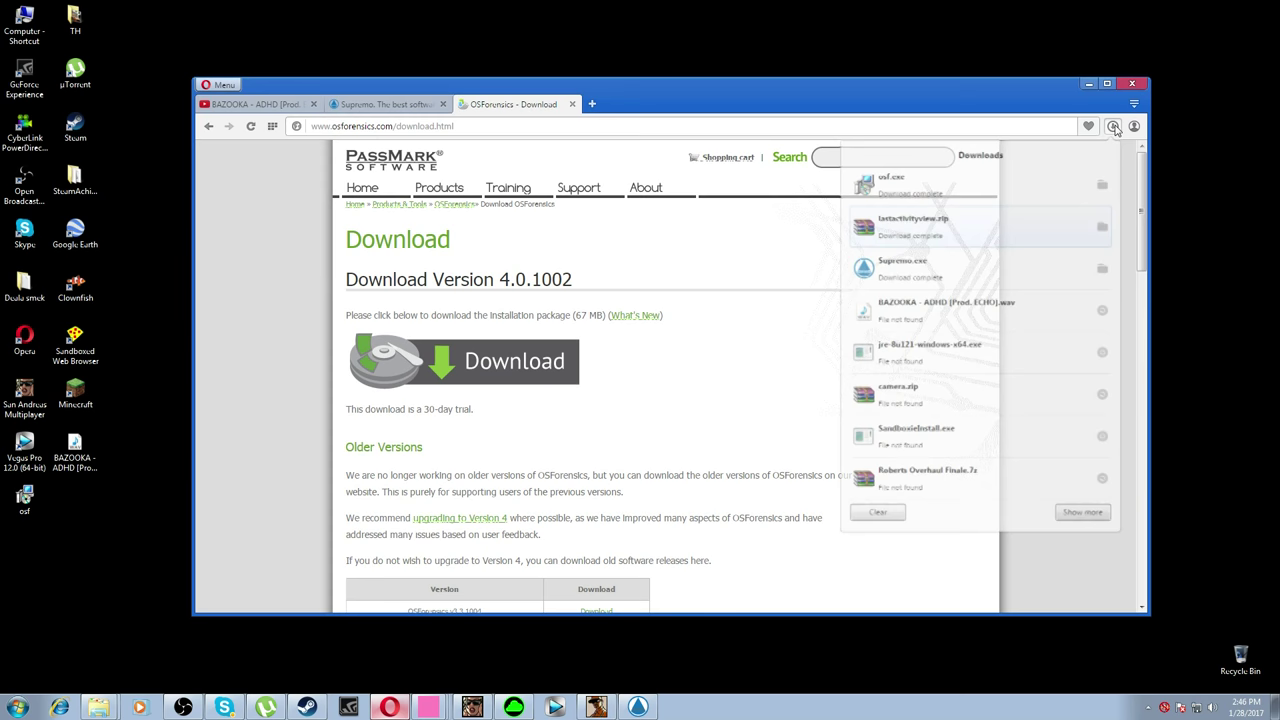
left_click(910, 183)
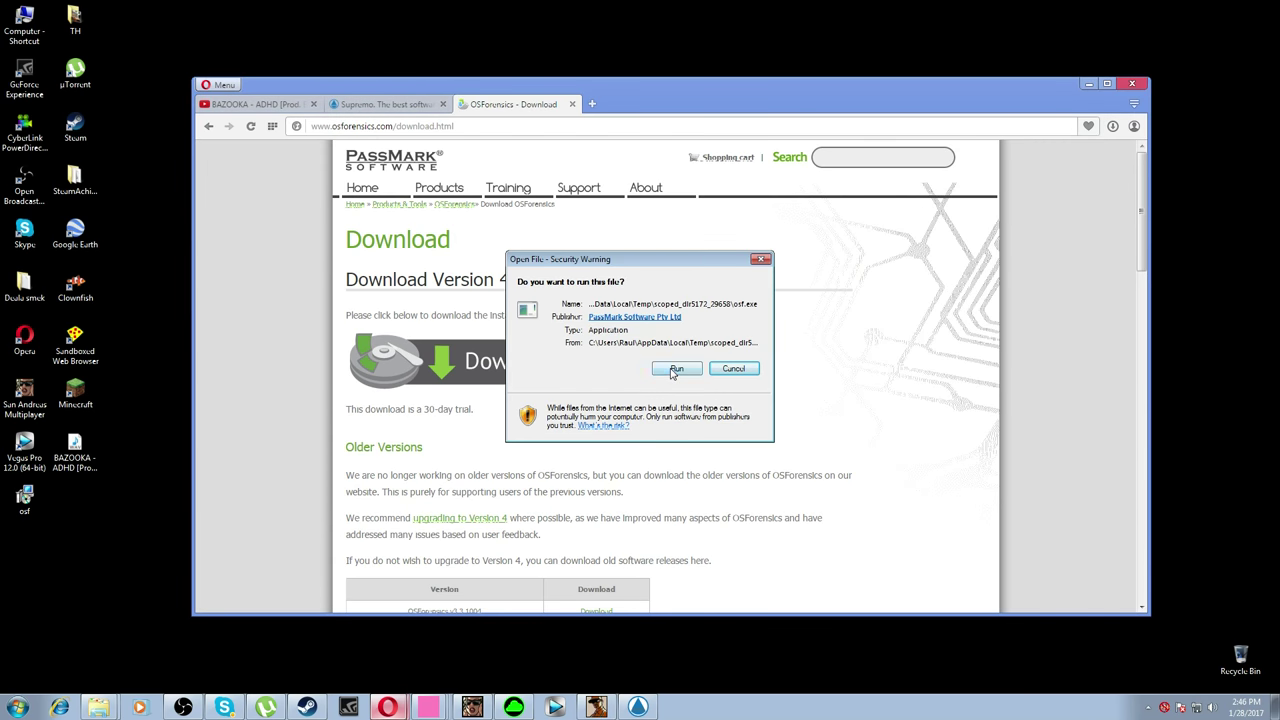
left_click(675, 368)
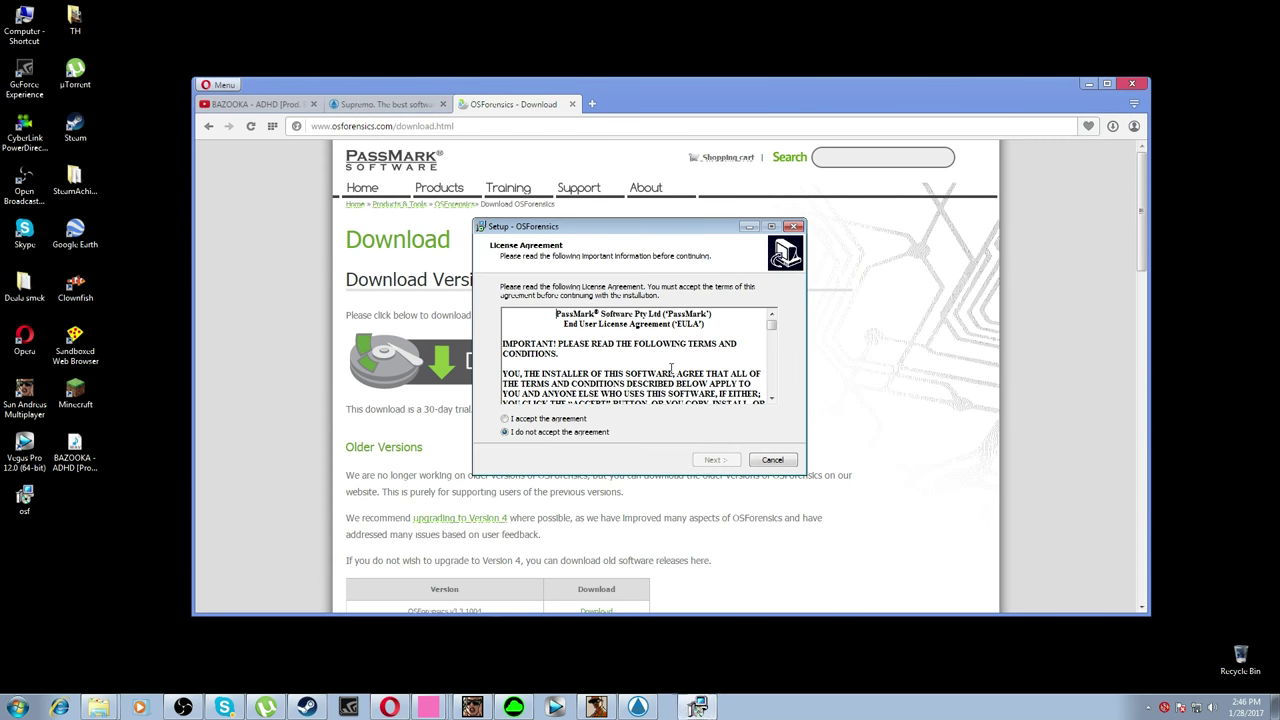
left_click(536, 419)
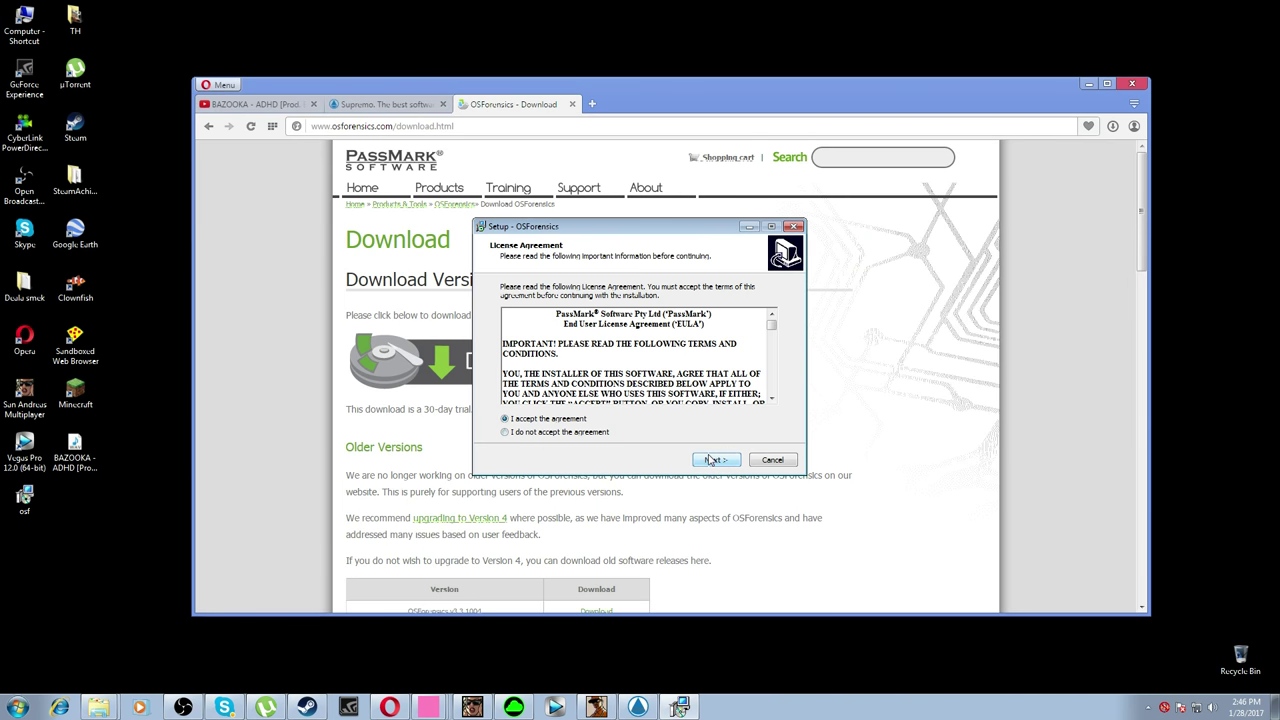
left_click(714, 459)
left_click(710, 460)
left_click(711, 461)
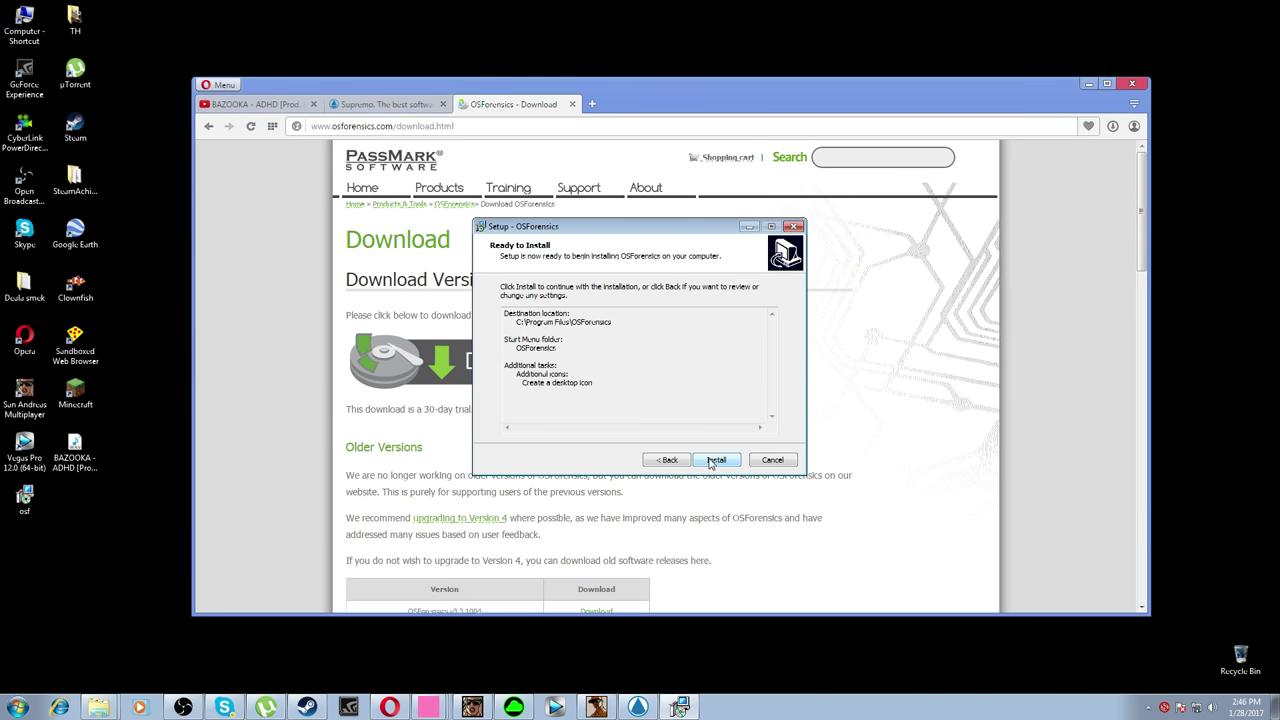
left_click(711, 461)
Minimise the Opera and Supremo windows while the installation runs
left_click(1096, 90)
left_click(1089, 86)
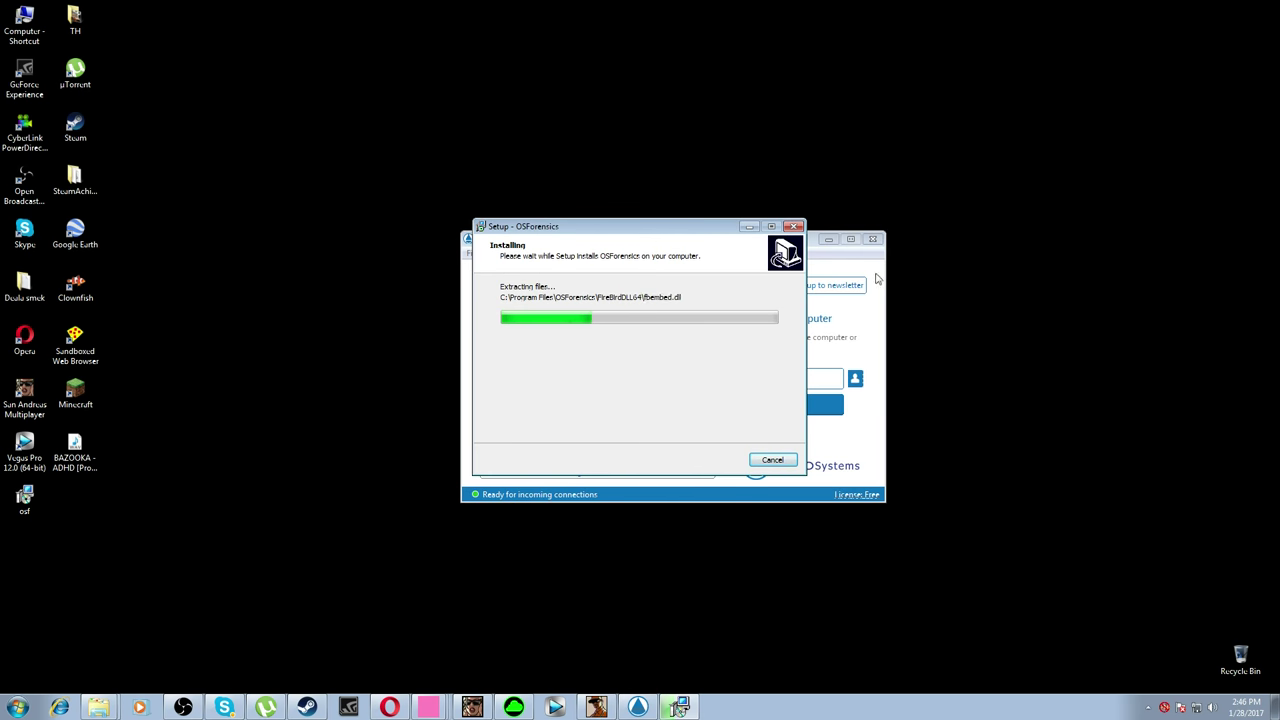
left_click(829, 241)
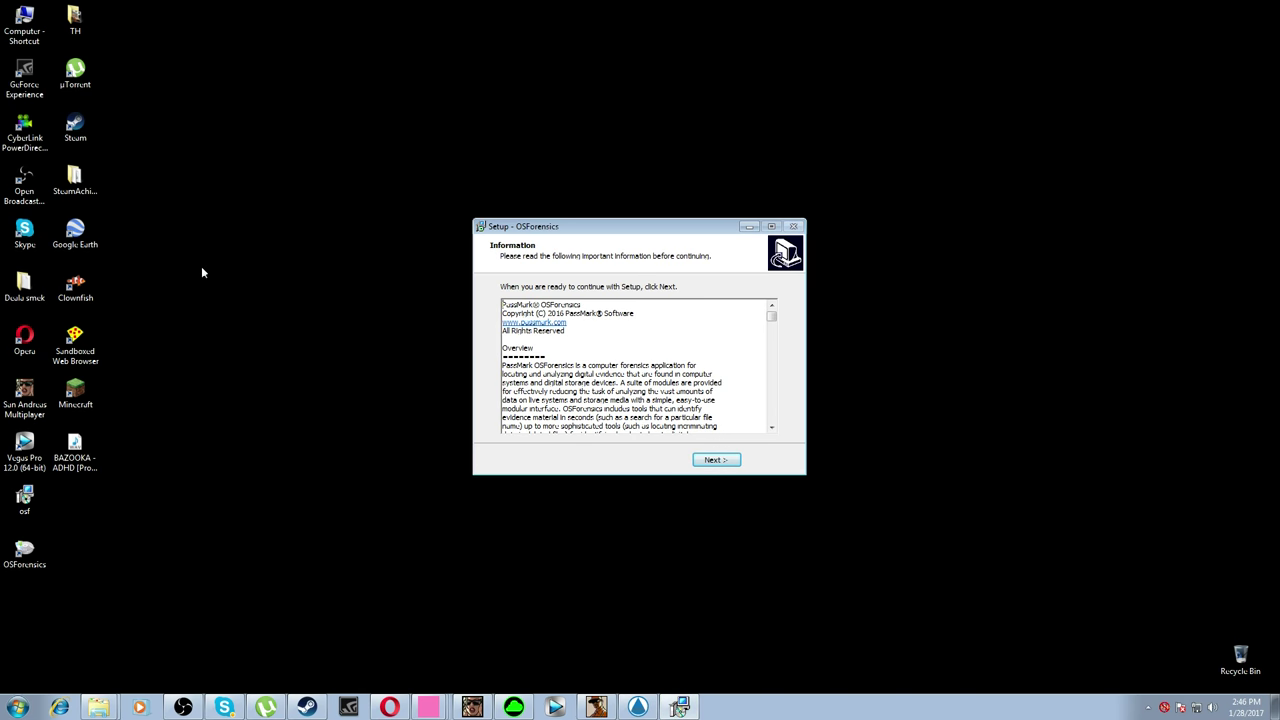
Finish the setup with Launch OSForensics enabled and continue using the trial version
left_click(711, 461)
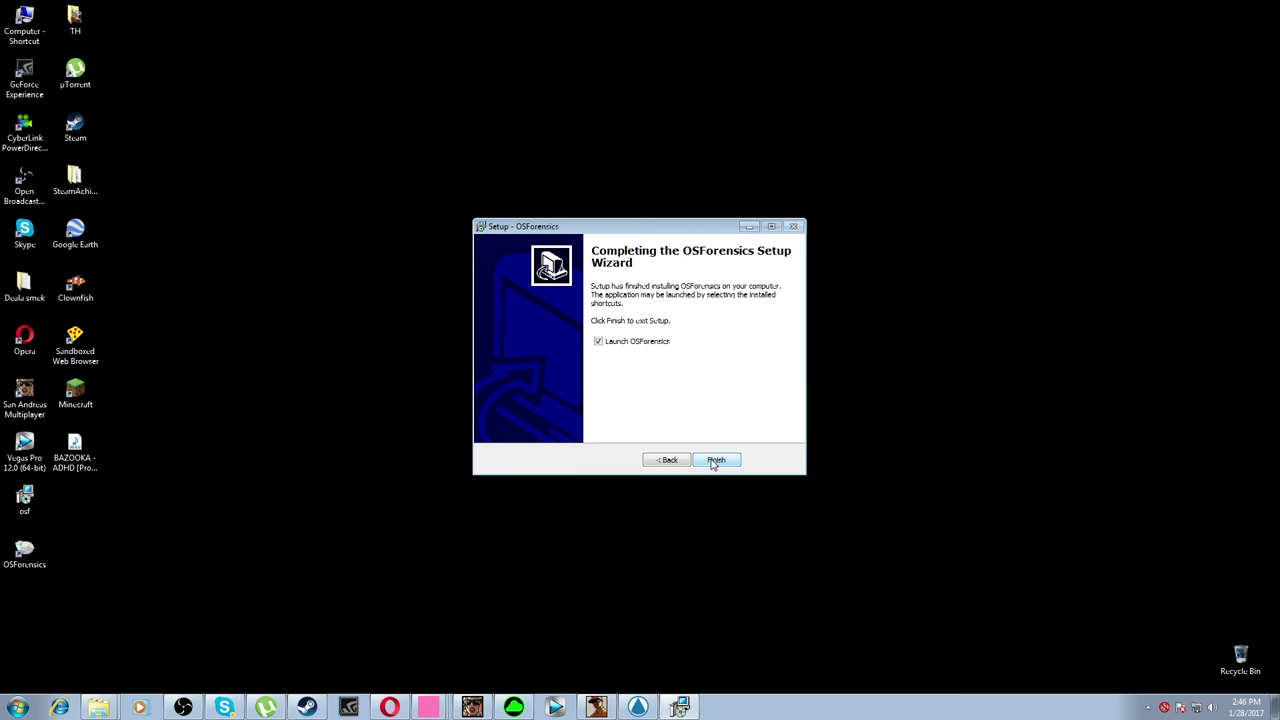
left_click(714, 461)
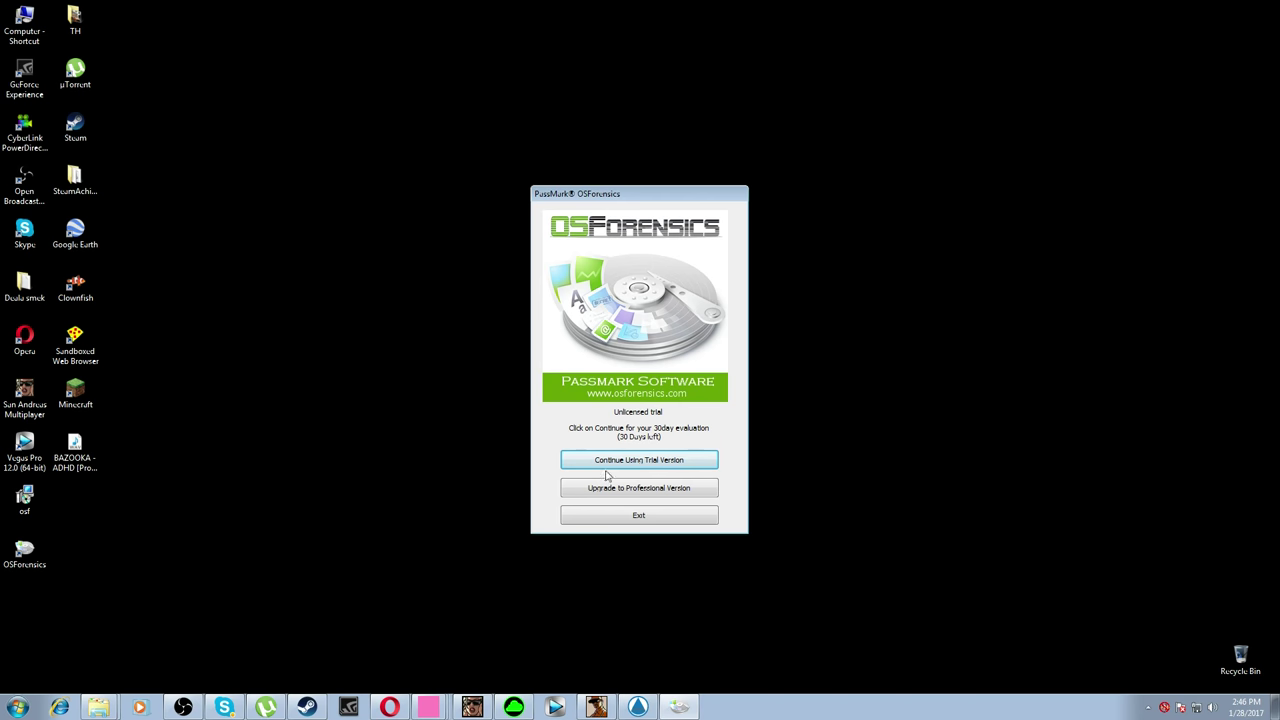
left_click(636, 460)
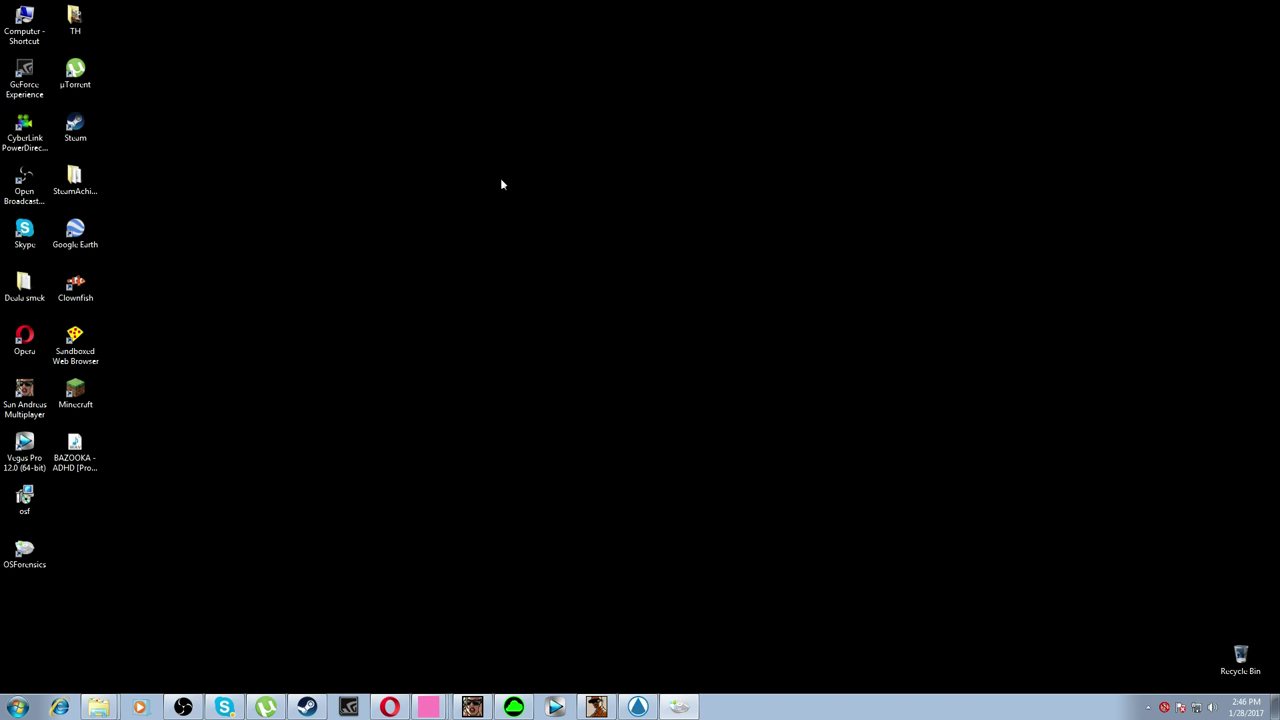
Search for the text pattern "aimbot" in ASCII, UTF-8 and Unicode, then close the Search window
left_click(558, 165)
left_click(557, 180)
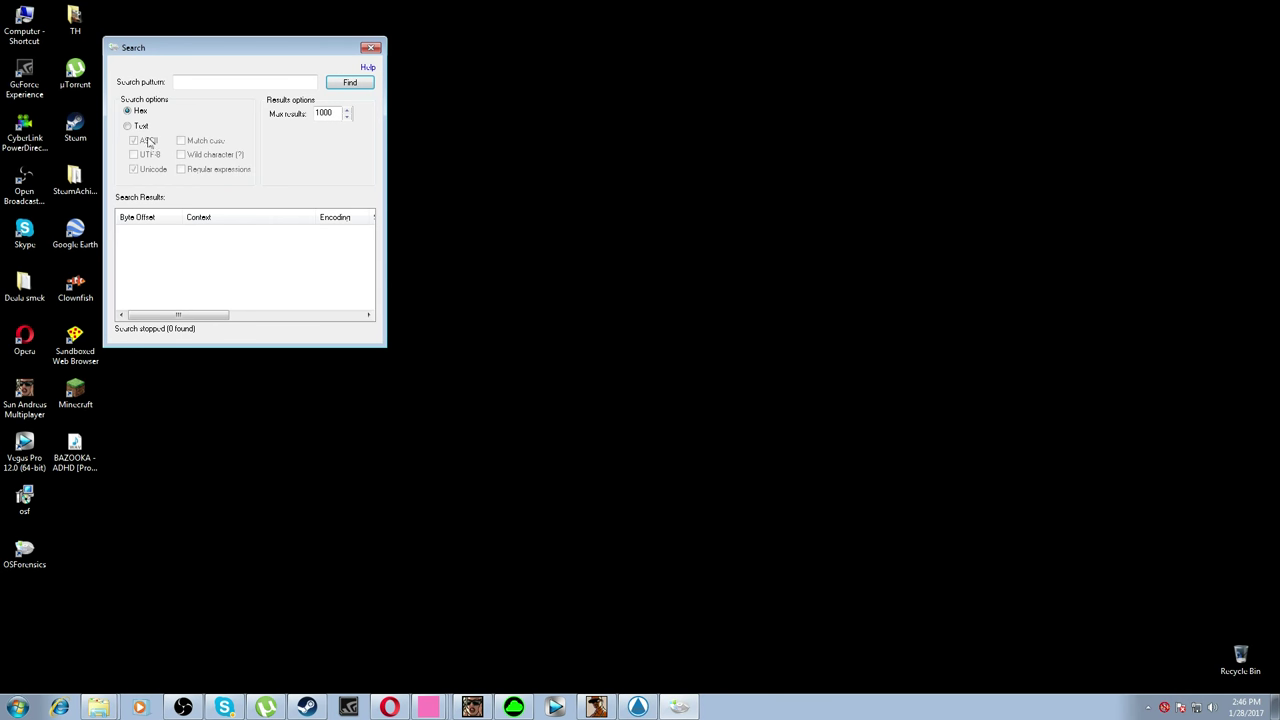
left_click(128, 126)
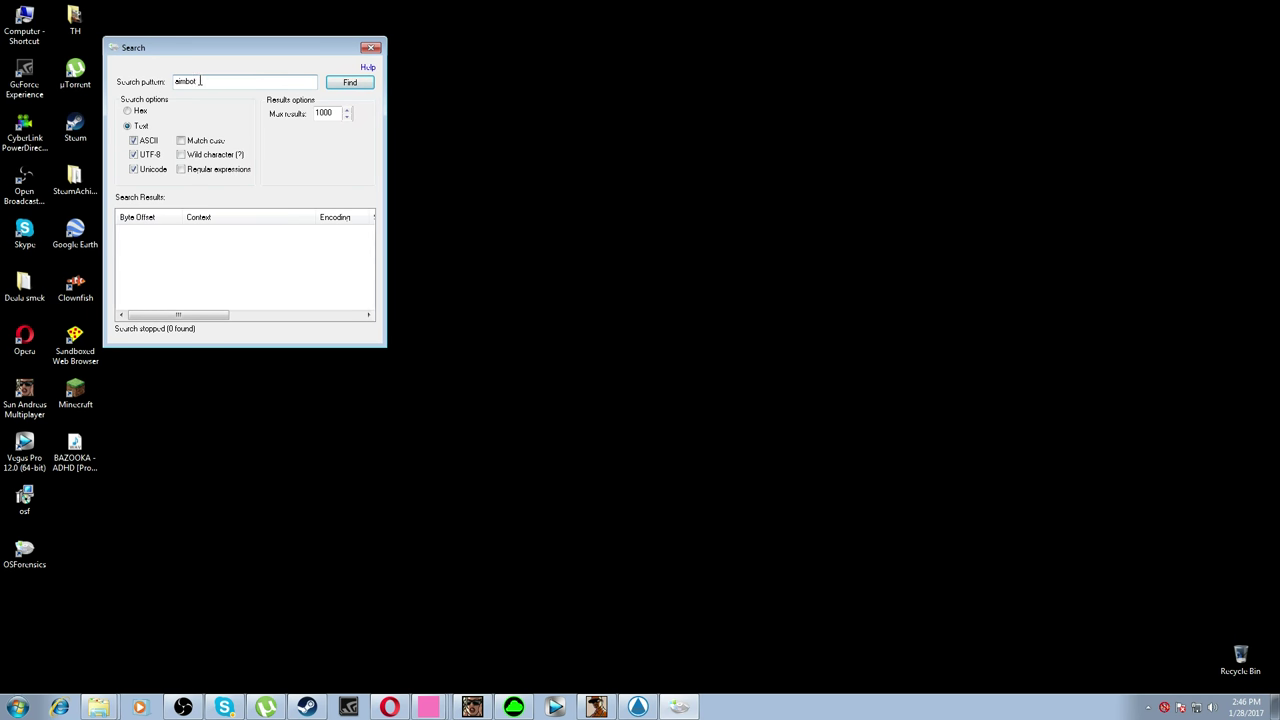
left_click(346, 83)
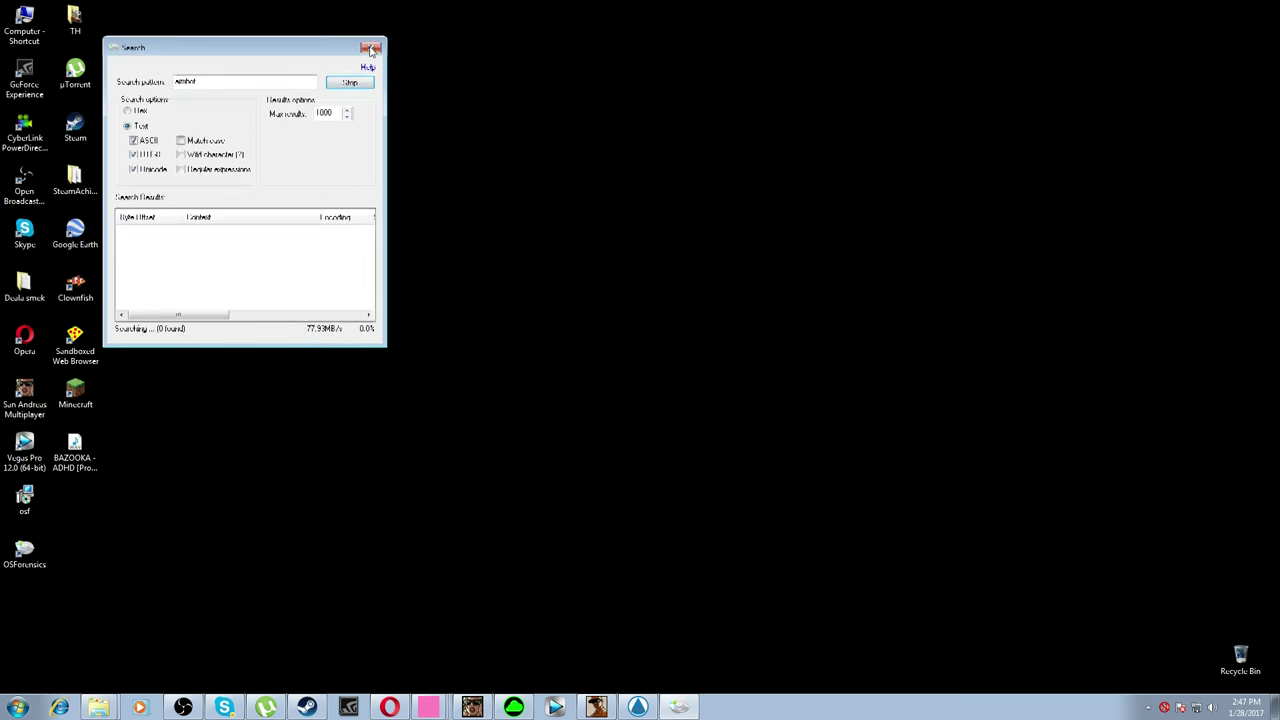
left_click(370, 48)
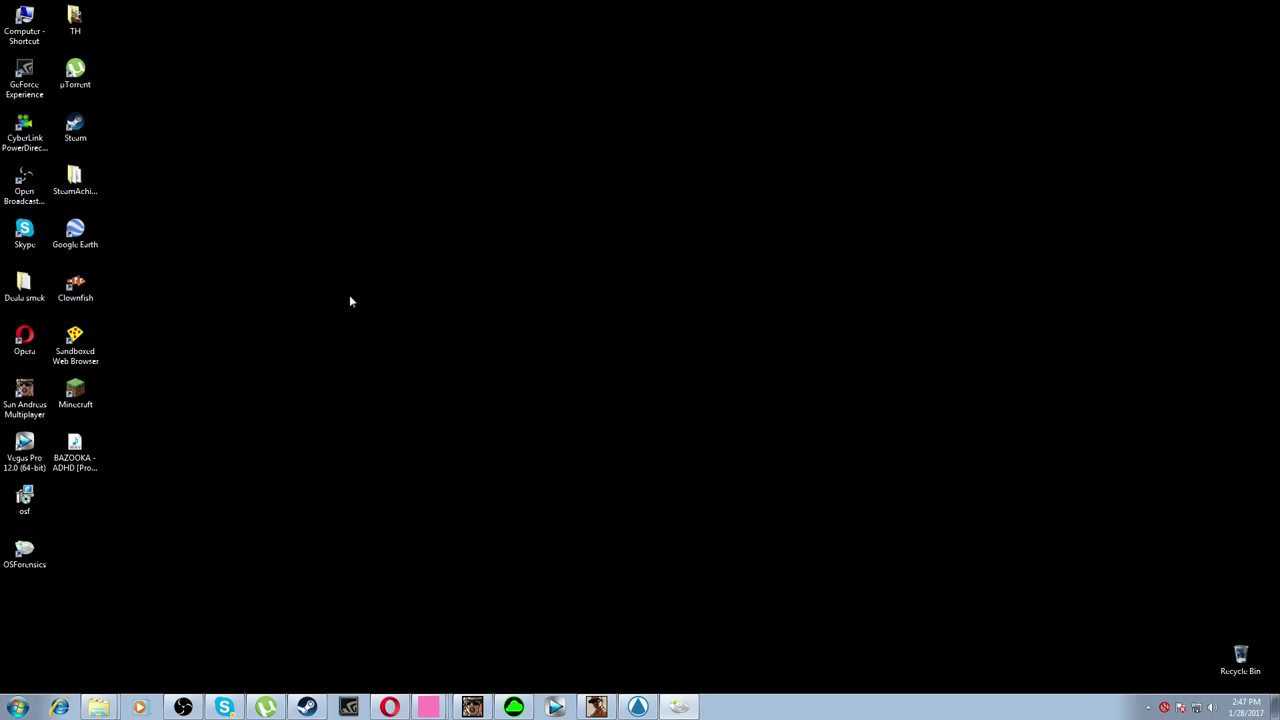
Run a Recent Activity scan in OSForensics and dismiss its summary
left_click(577, 165)
left_click(577, 165)
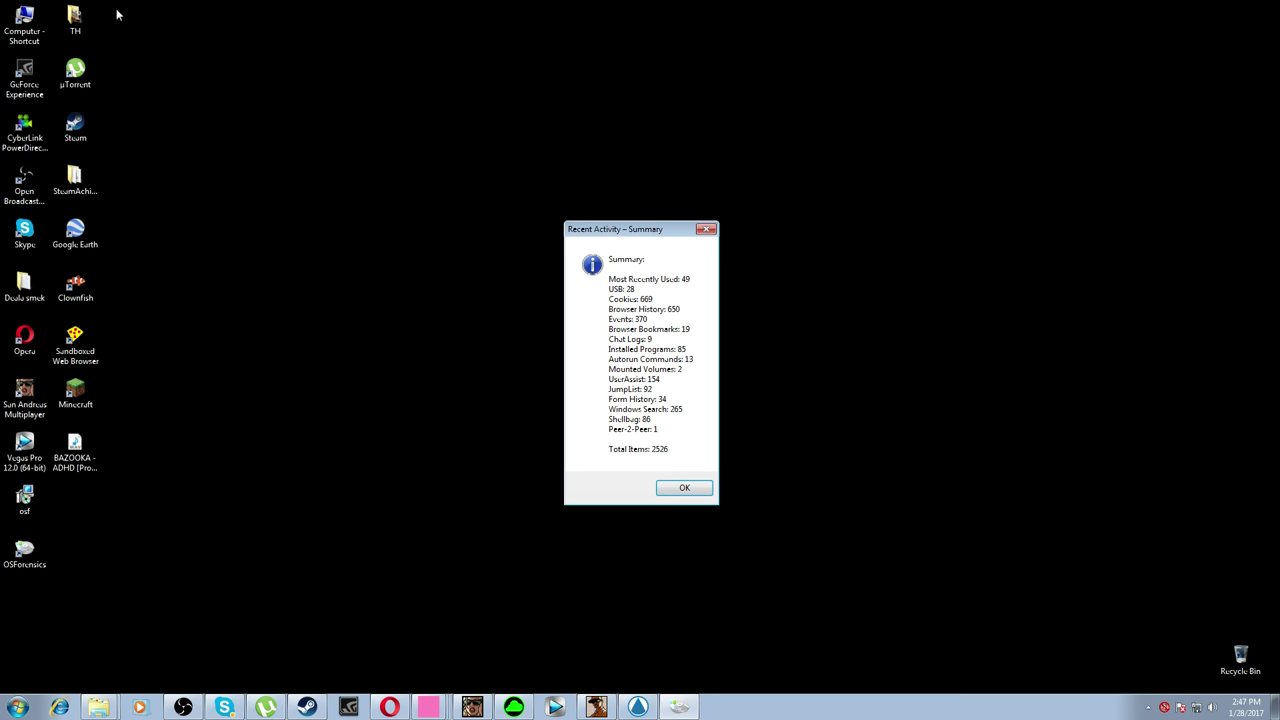
left_click(683, 487)
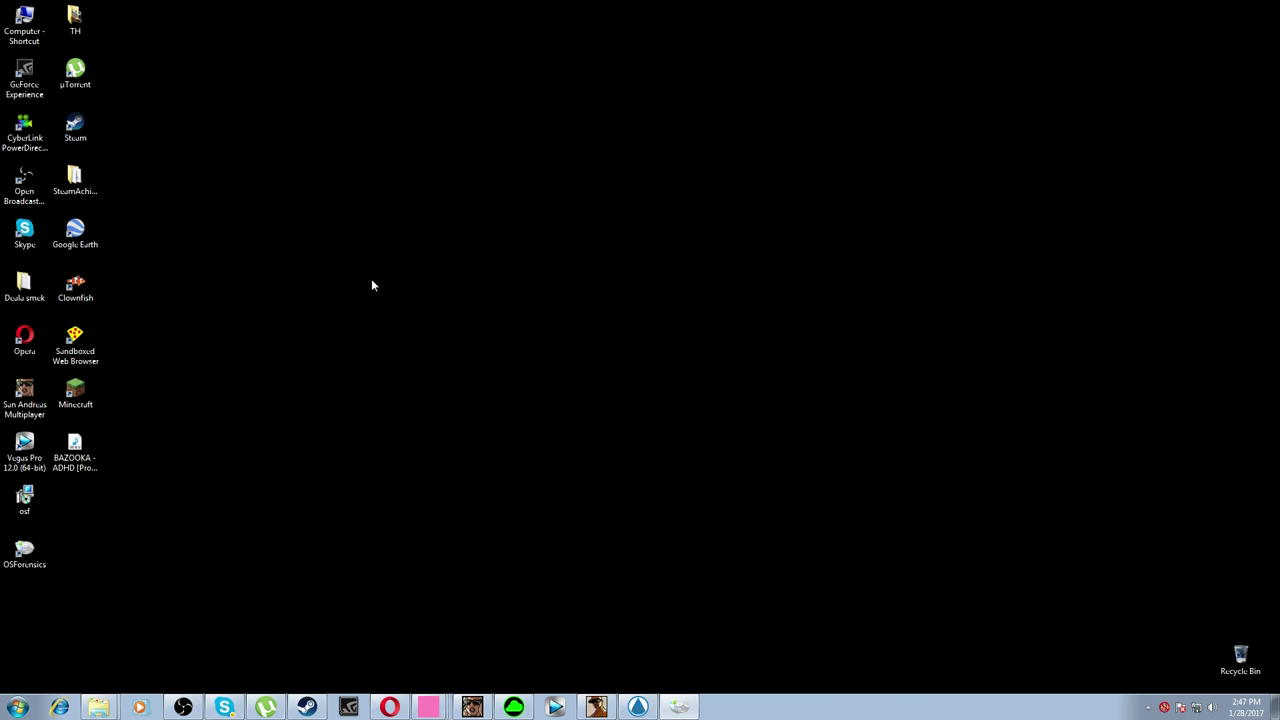